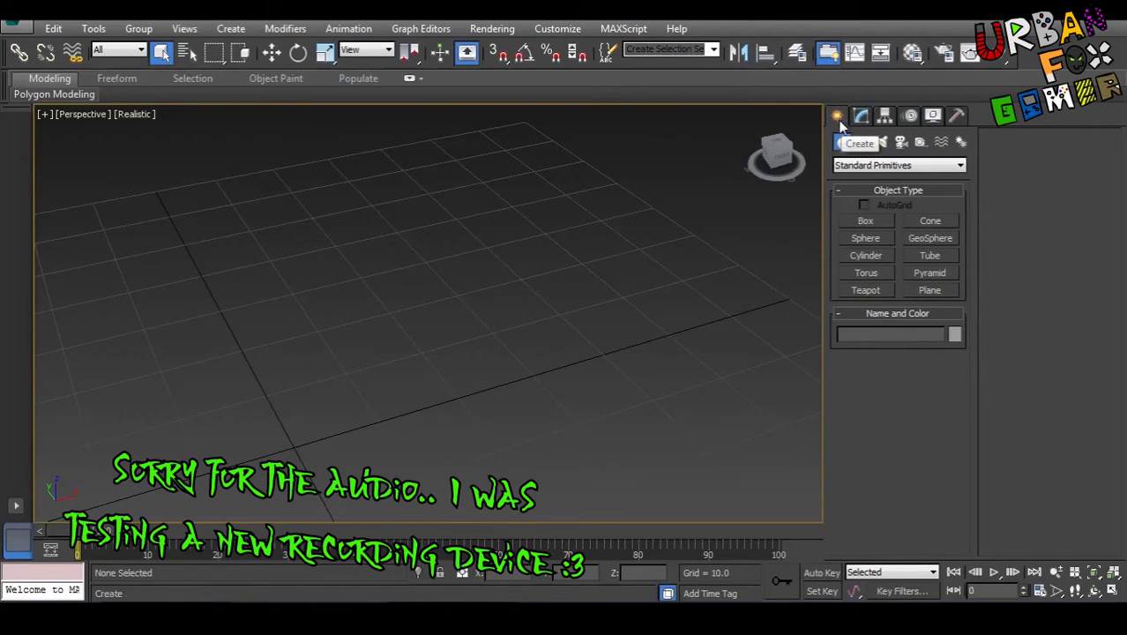
- Create a GeoSphere with a radius of about 16.2 near the middle of the grid
{"action": "left_click", "coordinate": [939, 240]}
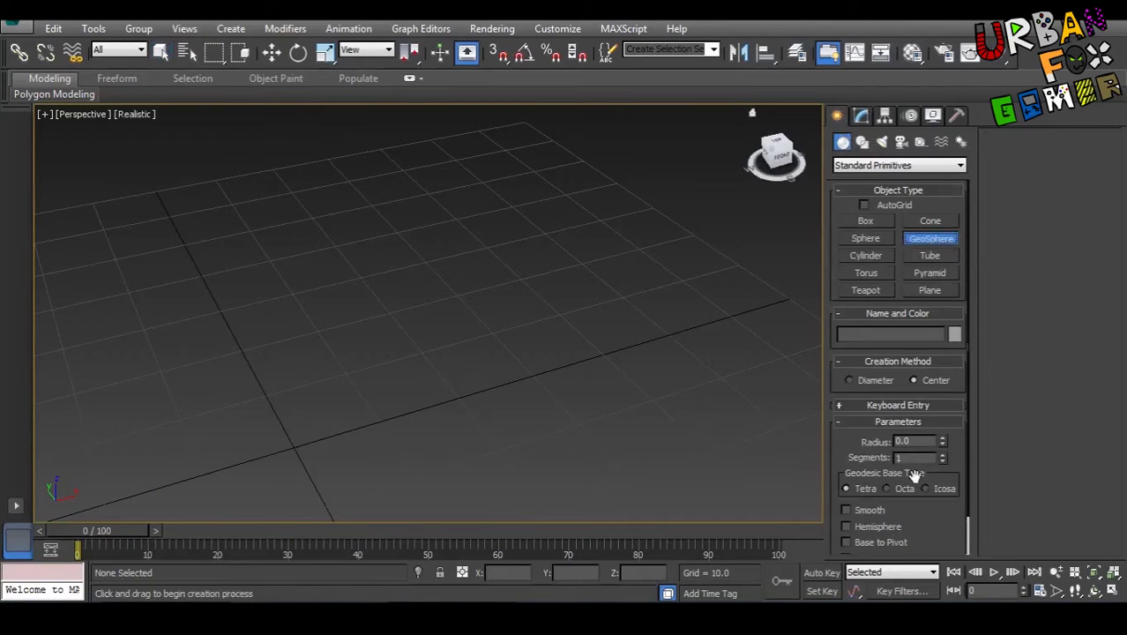
{"action": "middle_click_drag", "start_coordinate": [405, 395], "coordinate": [539, 365]}
{"action": "left_click_drag", "start_coordinate": [387, 388], "coordinate": [506, 444]}
{"action": "middle_click_drag", "start_coordinate": [505, 443], "coordinate": [516, 370], "text": "alt"}
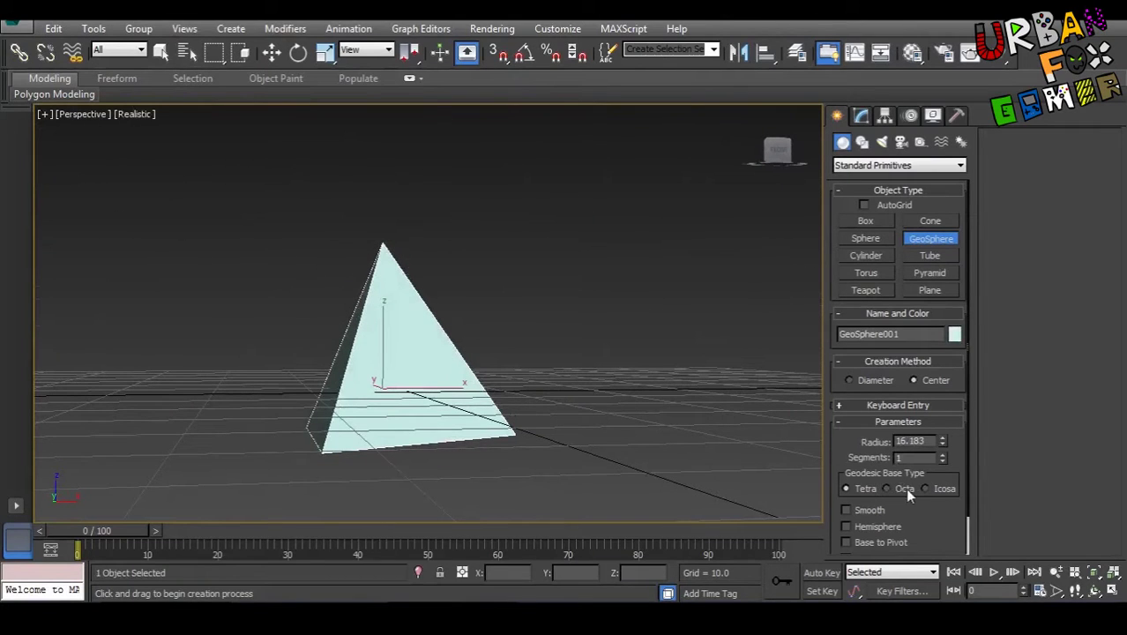
- Try the Octa and Icosa geodesic base types on the geosphere
{"action": "left_click", "coordinate": [898, 489]}
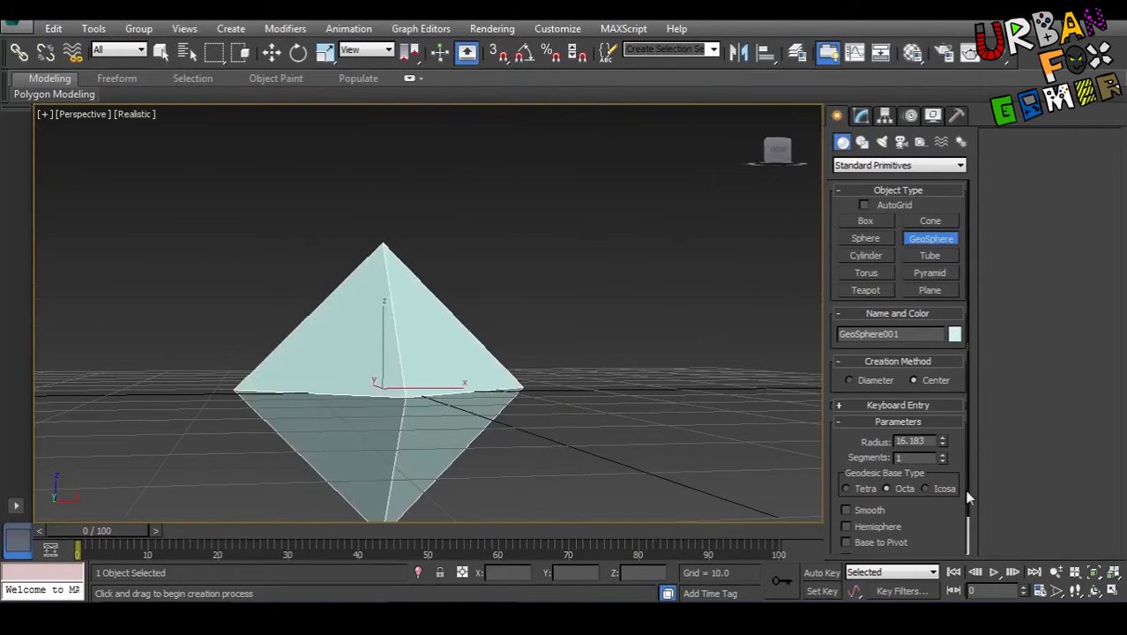
{"action": "left_click", "coordinate": [940, 491]}
{"action": "middle_click_drag", "start_coordinate": [565, 388], "coordinate": [521, 419], "text": "alt"}
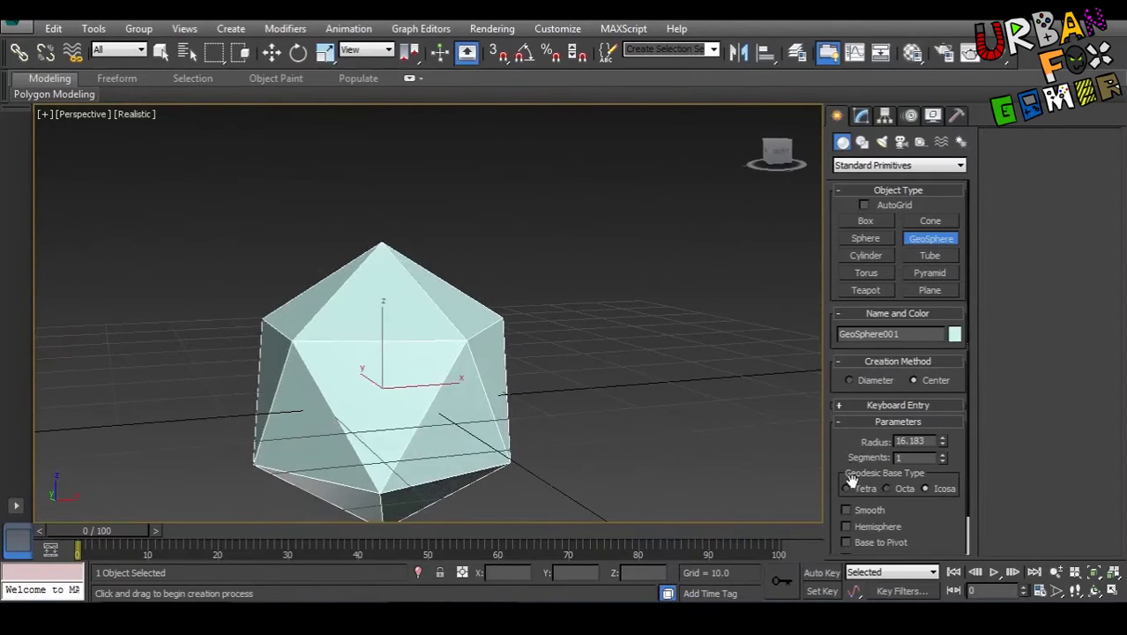
{"action": "left_click", "coordinate": [888, 489]}
{"action": "middle_click_drag", "start_coordinate": [608, 397], "coordinate": [702, 383], "text": "alt"}
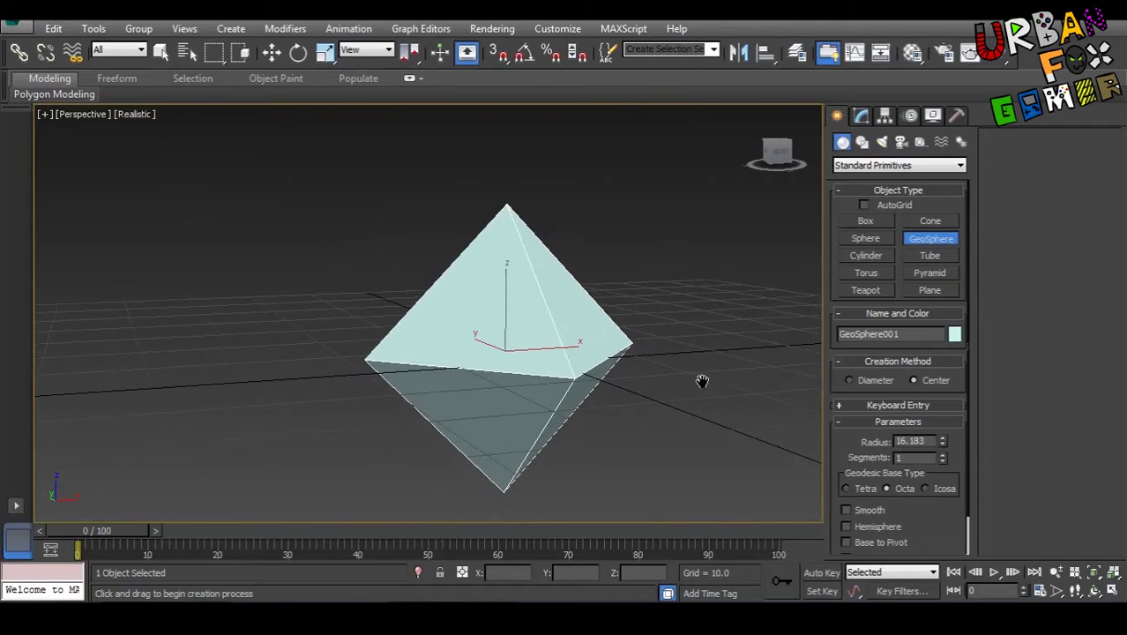
- Set the geosphere to 3 segments with the Tetra base type and end object creation
{"action": "left_click", "coordinate": [943, 454]}
{"action": "left_click", "coordinate": [943, 454]}
{"action": "middle_click_drag", "start_coordinate": [692, 446], "coordinate": [671, 388], "text": "alt"}
{"action": "left_click", "coordinate": [864, 491]}
{"action": "right_click", "coordinate": [732, 461]}
{"action": "mouse_move", "coordinate": [732, 461]}
{"action": "middle_mouse_down", "text": "alt"}
{"action": "mouse_move", "coordinate": [717, 439]}
{"action": "mouse_move", "coordinate": [737, 441]}
{"action": "middle_mouse_up", "text": "alt"}
- Try the Hemisphere option on the geosphere and inspect the dome shape
{"action": "left_click", "coordinate": [861, 117]}
{"action": "middle_click_drag", "start_coordinate": [557, 405], "coordinate": [622, 355], "text": "alt"}
{"action": "left_click", "coordinate": [844, 436]}
{"action": "middle_click_drag", "start_coordinate": [568, 381], "coordinate": [640, 361], "text": "alt"}
{"action": "middle_click_drag", "start_coordinate": [650, 287], "coordinate": [623, 346], "text": "alt"}
- Try smoothing on the dome, and switch both the Smooth and Hemisphere options back off
{"action": "left_click", "coordinate": [860, 421]}
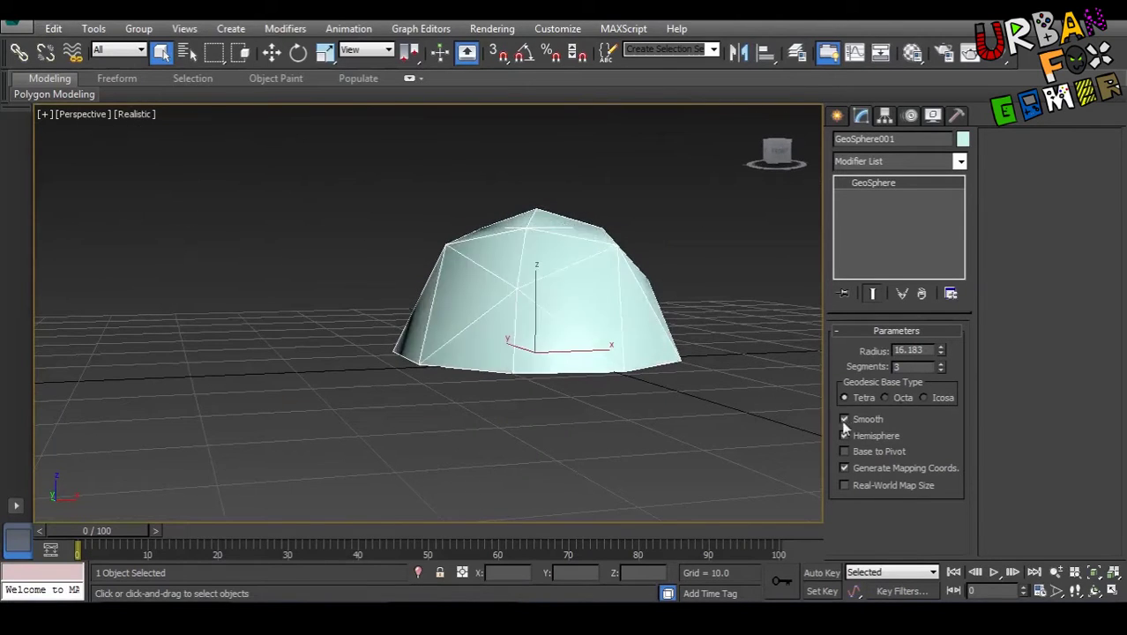
{"action": "middle_click_drag", "start_coordinate": [609, 317], "coordinate": [588, 369], "text": "alt"}
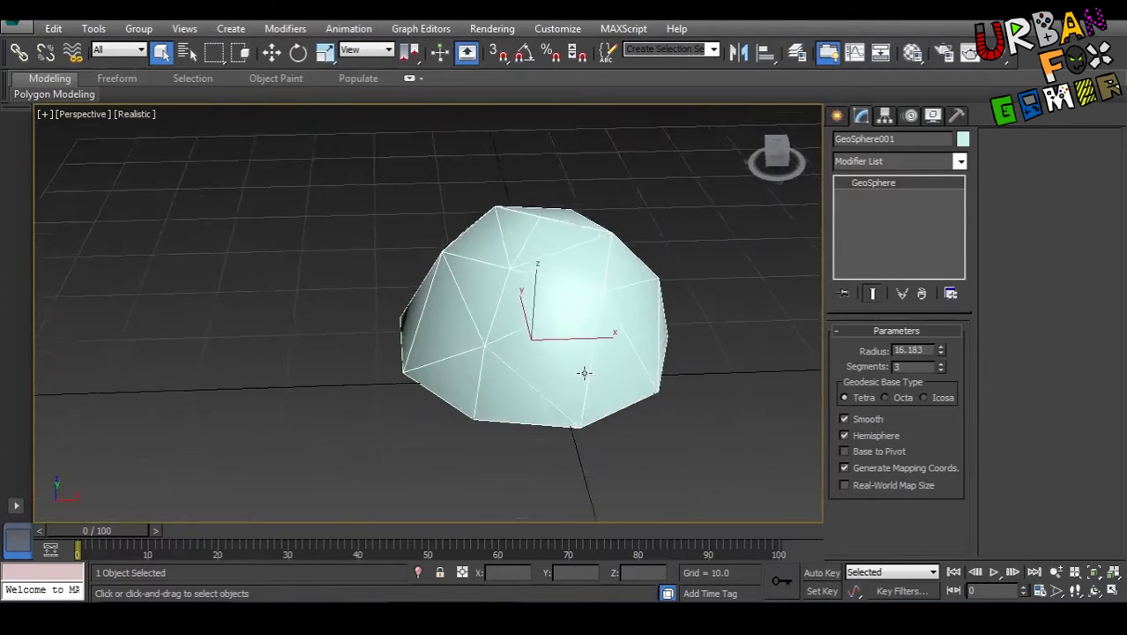
{"action": "left_click", "coordinate": [854, 426]}
{"action": "middle_click_drag", "start_coordinate": [686, 407], "coordinate": [644, 376], "text": "alt"}
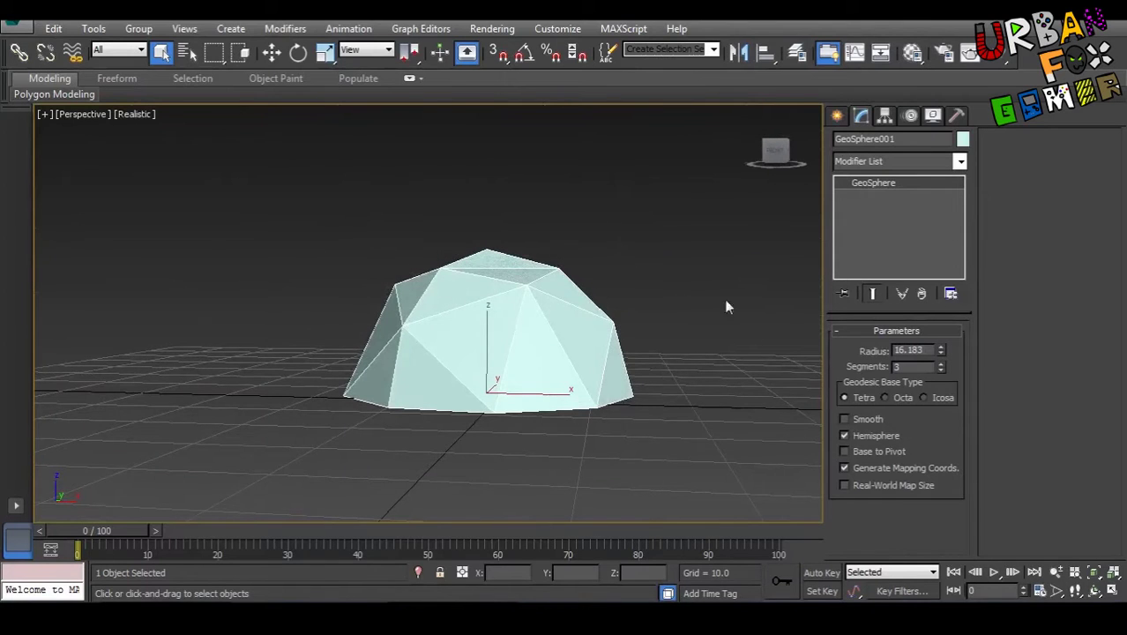
{"action": "middle_click_drag", "start_coordinate": [727, 327], "coordinate": [670, 324]}
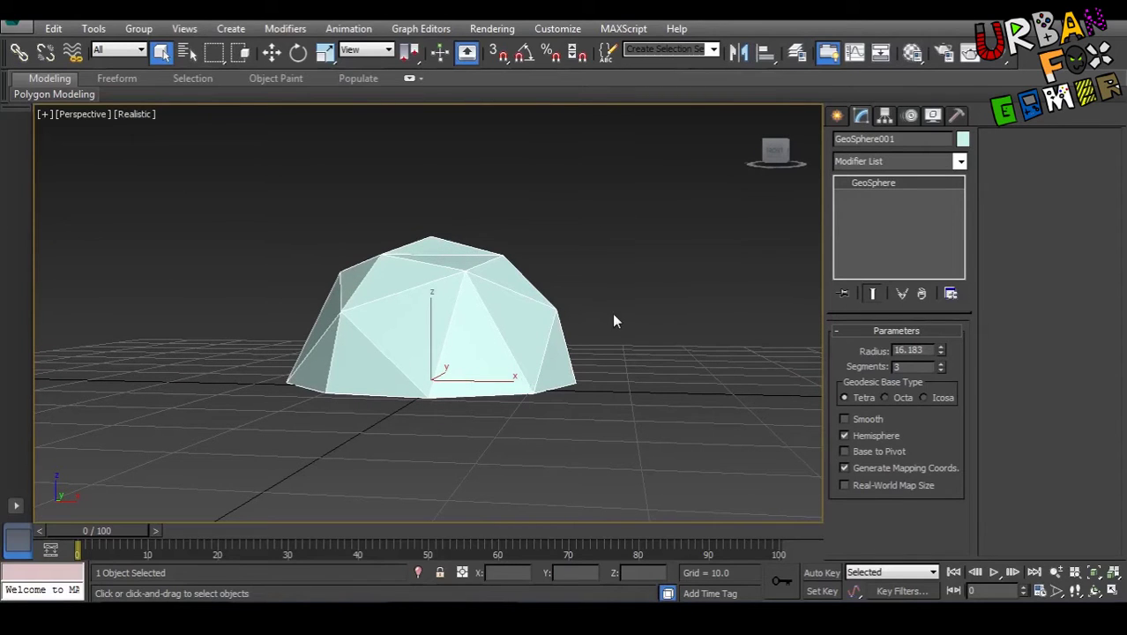
{"action": "middle_click_drag", "start_coordinate": [657, 316], "coordinate": [669, 375], "text": "alt"}
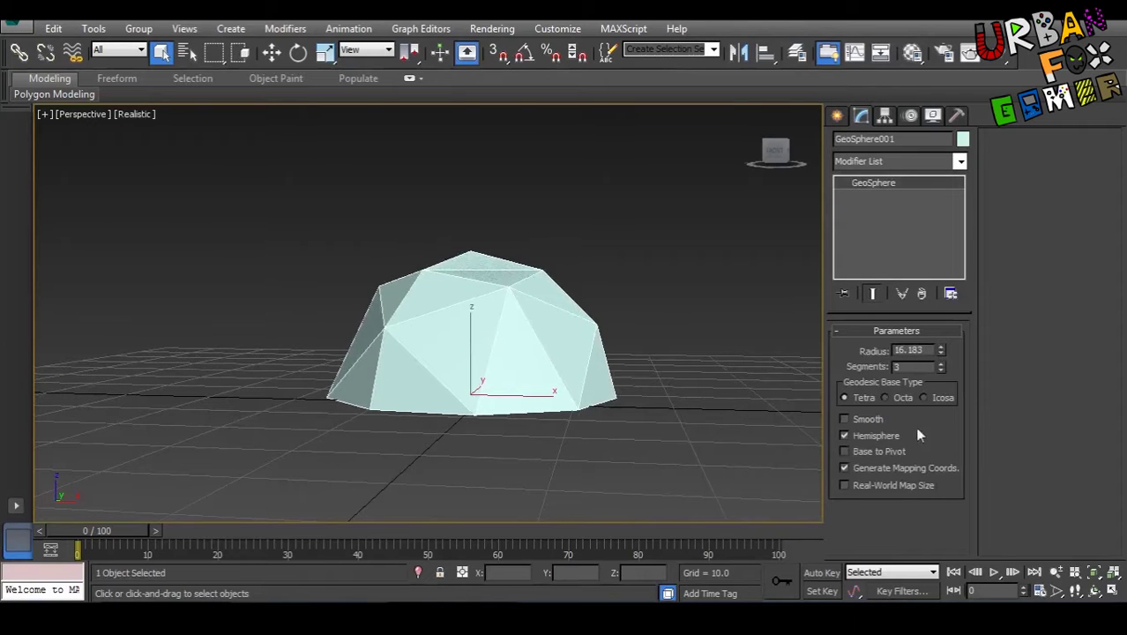
{"action": "left_click", "coordinate": [848, 436]}
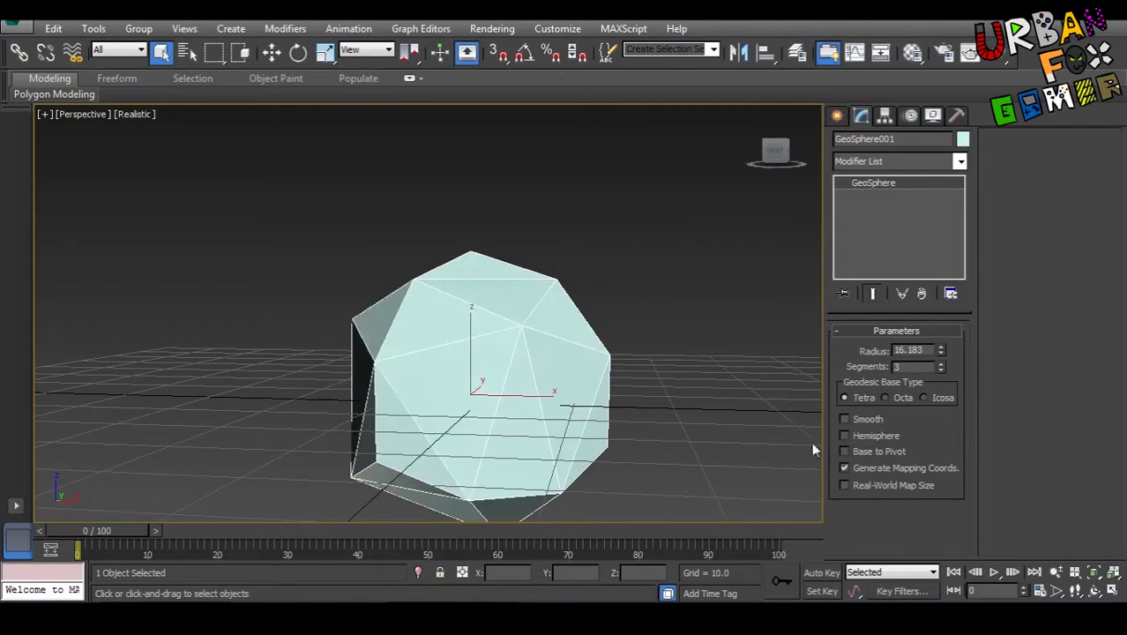
{"action": "middle_click_drag", "start_coordinate": [791, 437], "coordinate": [494, 357], "text": "alt"}
- Add a Noise modifier to the geosphere
{"action": "left_click", "coordinate": [958, 162]}
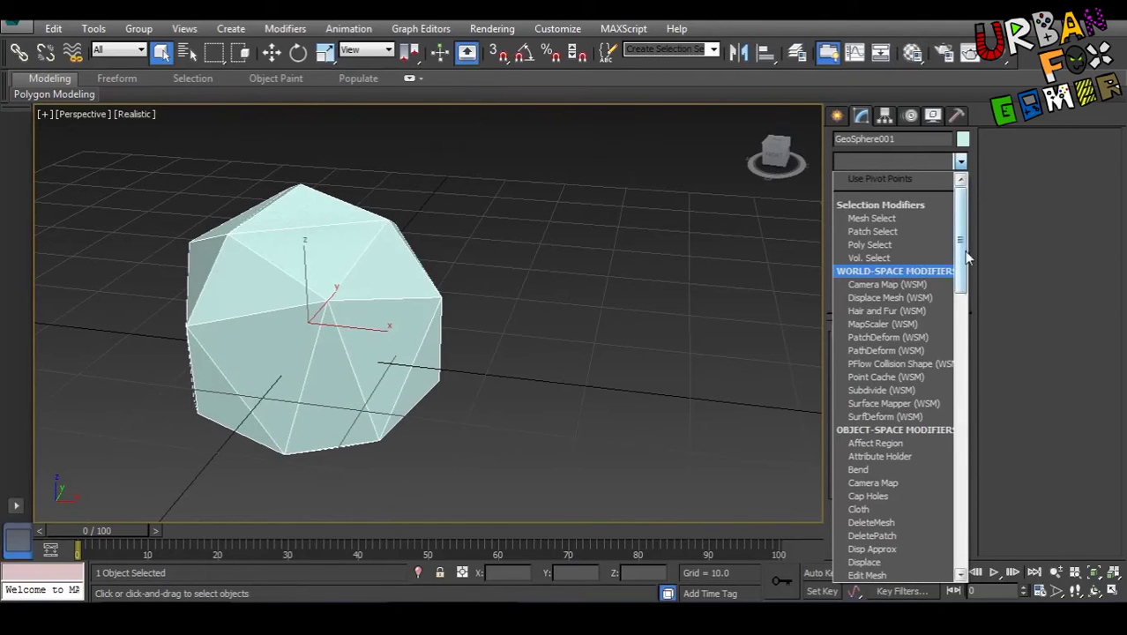
{"action": "left_click_drag", "start_coordinate": [964, 255], "coordinate": [966, 371]}
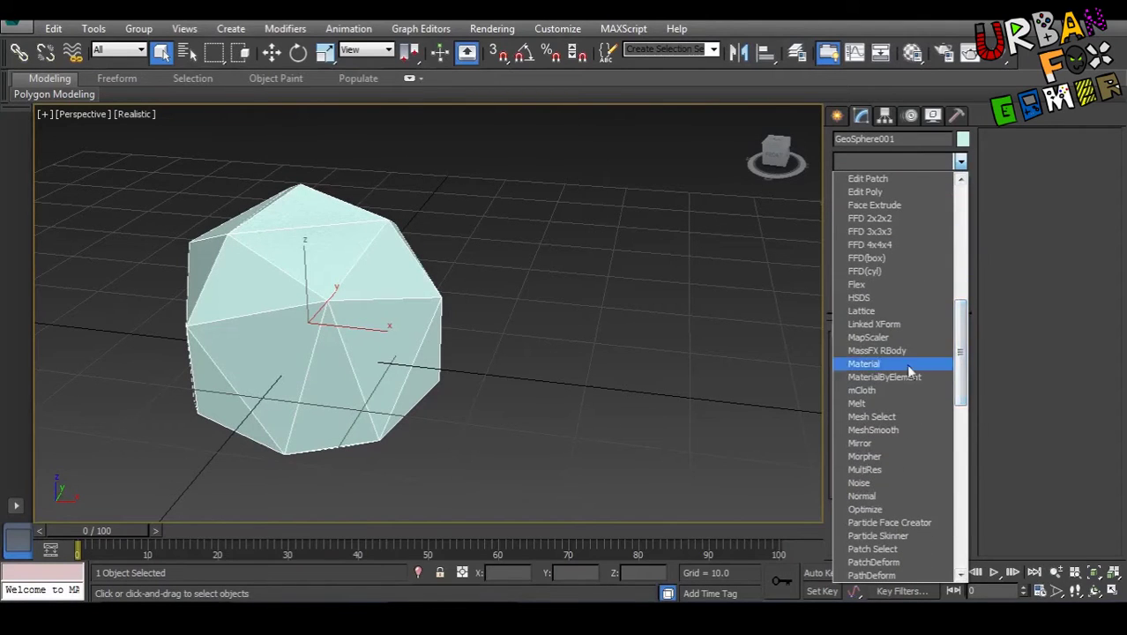
{"action": "left_click", "coordinate": [885, 485]}
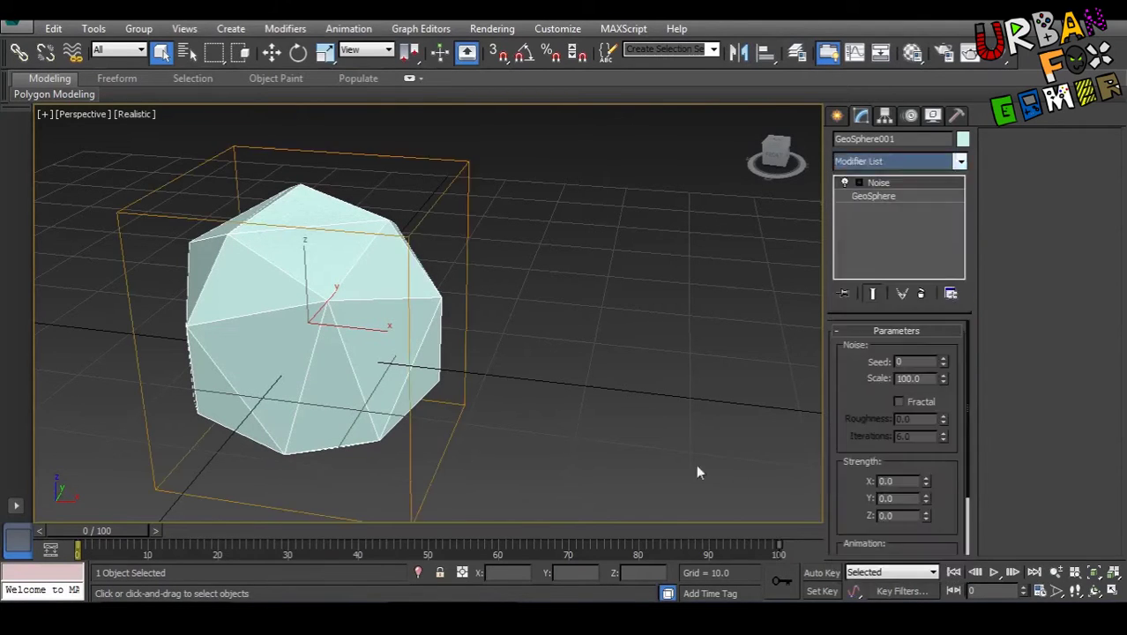
{"action": "middle_click_drag", "start_coordinate": [542, 385], "coordinate": [447, 139]}
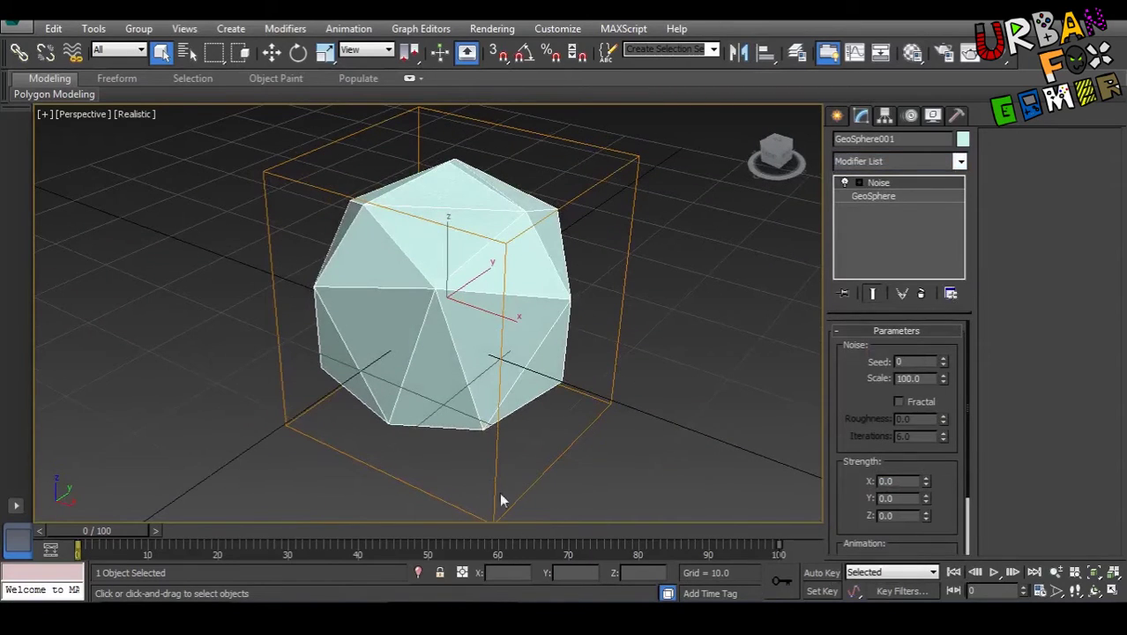
- Hide the viewport grid, check the unselected geosphere's faceted shape, and reselect it
{"action": "middle_click_drag", "start_coordinate": [521, 418], "coordinate": [582, 401], "text": "alt"}
{"action": "key", "text": "g"}
{"action": "left_click", "coordinate": [644, 369]}
{"action": "middle_click_drag", "start_coordinate": [644, 369], "coordinate": [591, 376]}
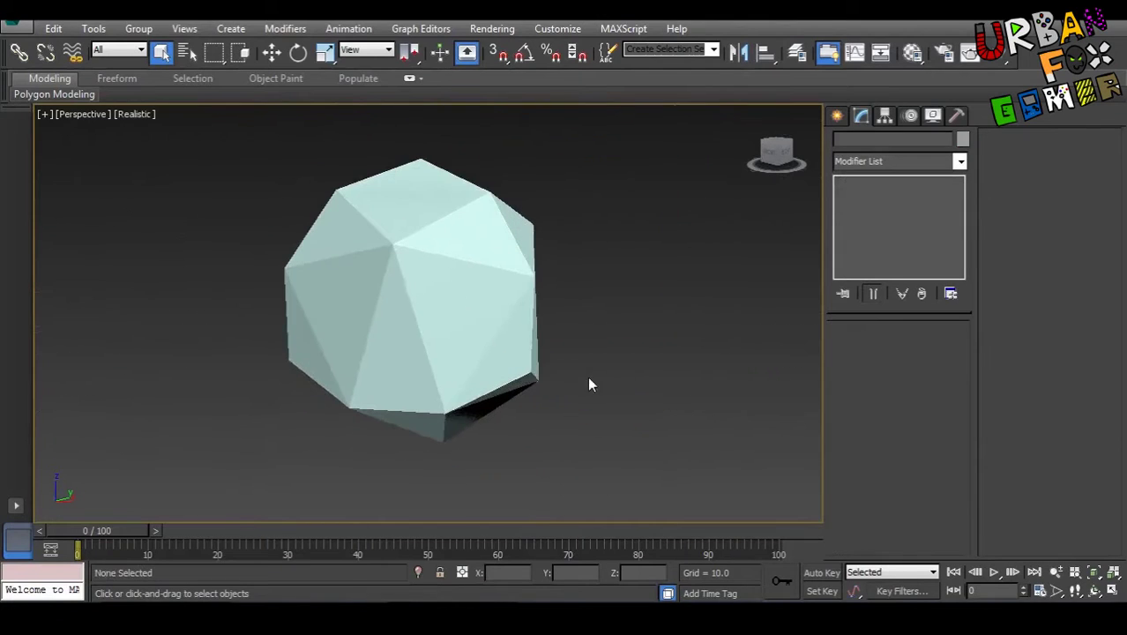
{"action": "left_click", "coordinate": [465, 334]}
{"action": "middle_click_drag", "start_coordinate": [466, 333], "coordinate": [542, 348], "text": "alt"}
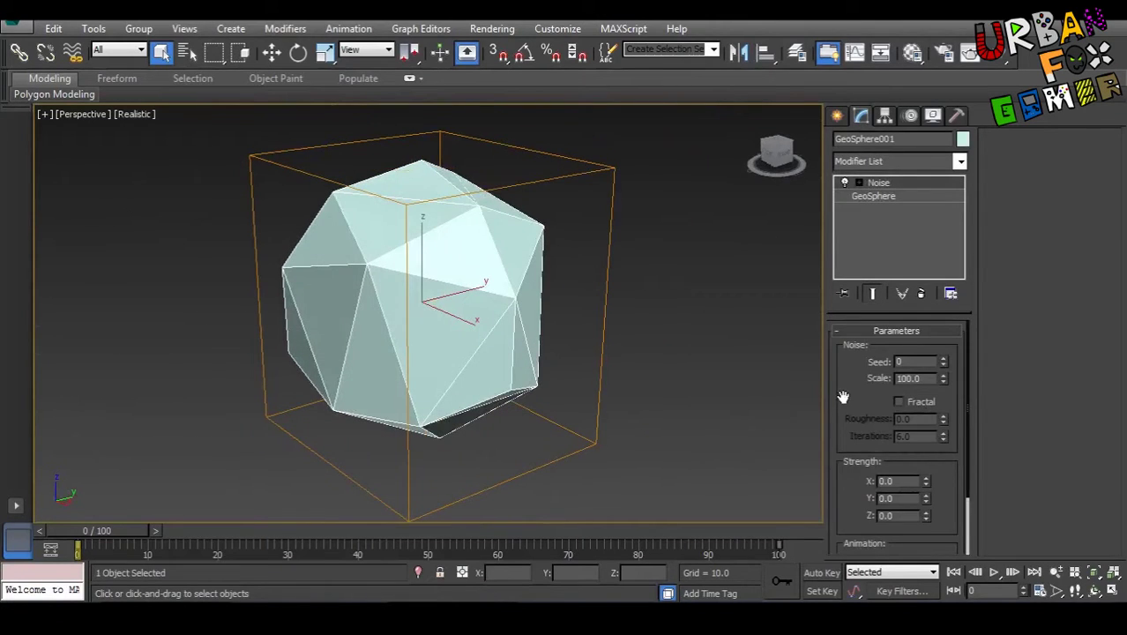
- Set the Noise modifier's strength to 10 on the X, Y and Z axes
{"action": "mouse_move", "coordinate": [843, 398]}
{"action": "left_mouse_down"}
{"action": "mouse_move", "coordinate": [852, 354]}
{"action": "mouse_move", "coordinate": [850, 400]}
{"action": "left_mouse_up"}
{"action": "left_click_drag", "start_coordinate": [848, 408], "coordinate": [857, 383]}
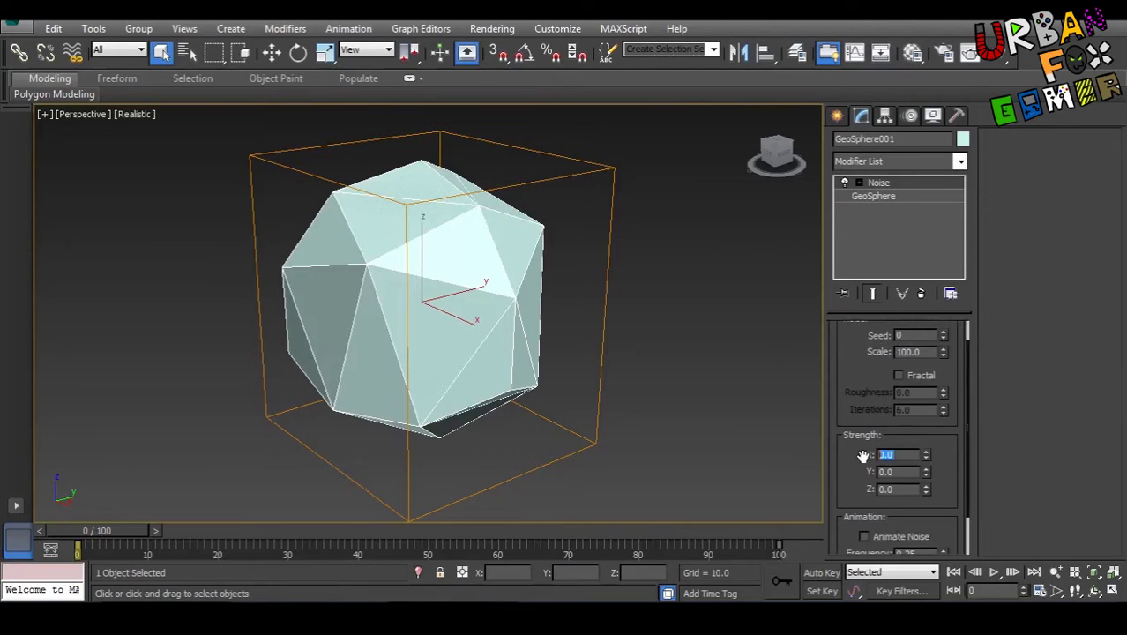
{"action": "type", "text": "10"}
{"action": "left_click_drag", "start_coordinate": [905, 473], "coordinate": [879, 488]}
{"action": "type", "text": "101"}
{"action": "key", "text": "Return"}
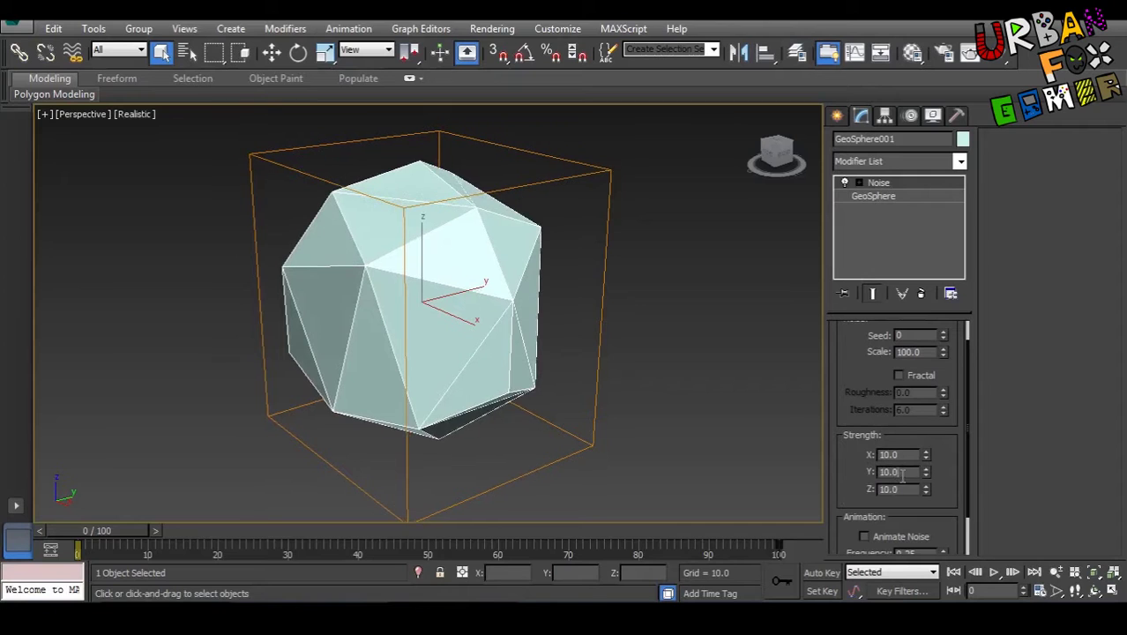
- Reduce the Noise modifier's scale to 5.0 and check the distorted shape
{"action": "left_click_drag", "start_coordinate": [944, 352], "coordinate": [930, 429]}
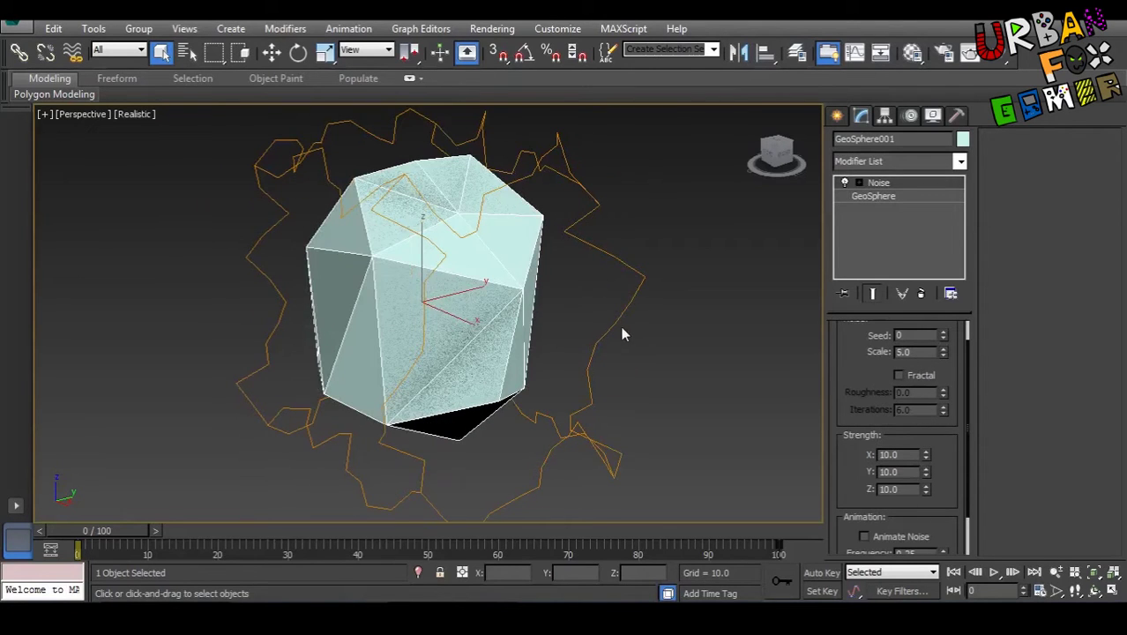
{"action": "middle_click_drag", "start_coordinate": [620, 335], "coordinate": [650, 357], "text": "alt"}
{"action": "scroll", "coordinate": [889, 376], "scroll_direction": "up", "scroll_amount": 1}
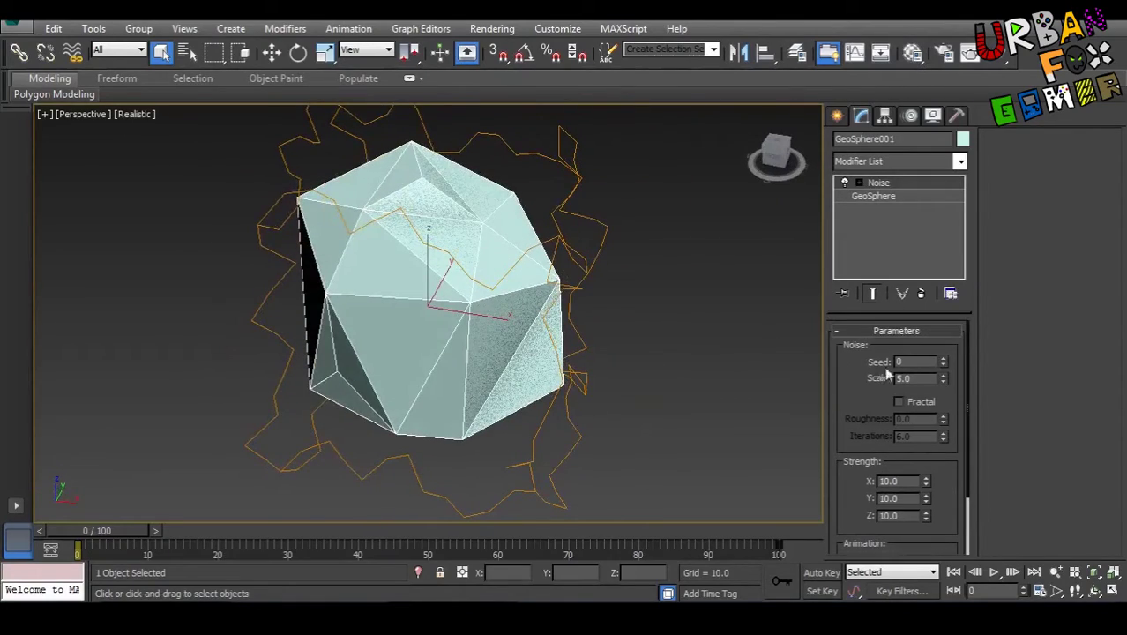
- Step through the noise seed values up to 10 and inspect the resulting shape from several sides
{"action": "left_click", "coordinate": [943, 359]}
{"action": "left_click", "coordinate": [943, 359]}
{"action": "left_click", "coordinate": [943, 358]}
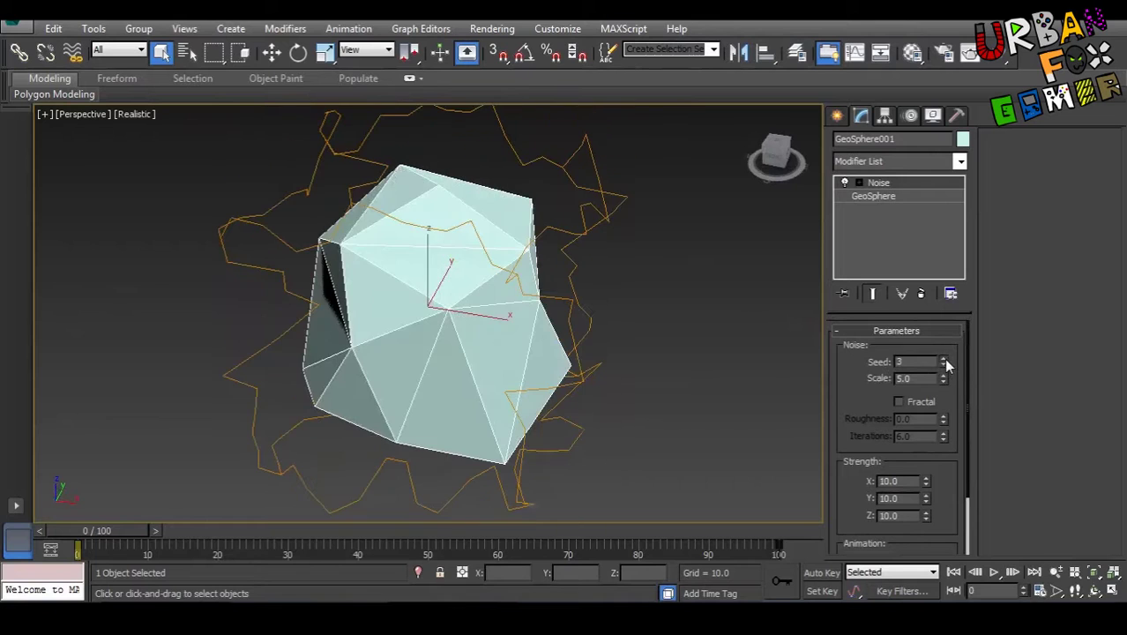
{"action": "left_click", "coordinate": [943, 359]}
{"action": "left_click", "coordinate": [943, 359]}
{"action": "left_click", "coordinate": [943, 360]}
{"action": "left_click", "coordinate": [943, 360]}
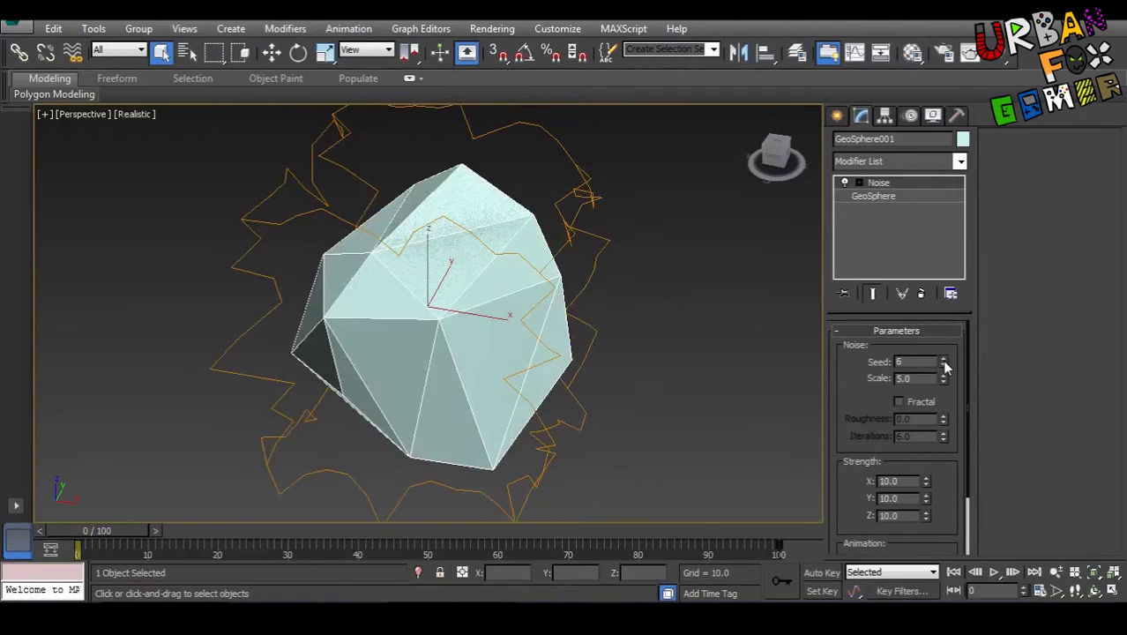
{"action": "left_click", "coordinate": [943, 360]}
{"action": "left_click", "coordinate": [942, 360]}
{"action": "left_click", "coordinate": [943, 360]}
{"action": "middle_click_drag", "start_coordinate": [773, 343], "coordinate": [739, 369], "text": "alt"}
{"action": "left_click_drag", "start_coordinate": [851, 399], "coordinate": [855, 315]}
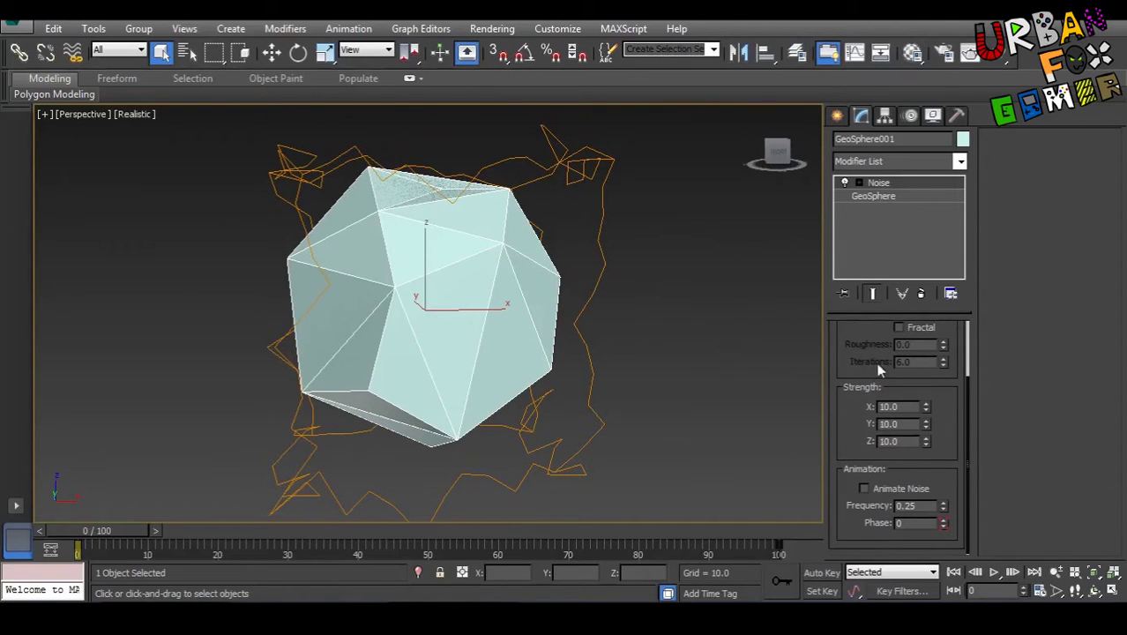
{"action": "left_click_drag", "start_coordinate": [861, 342], "coordinate": [856, 417]}
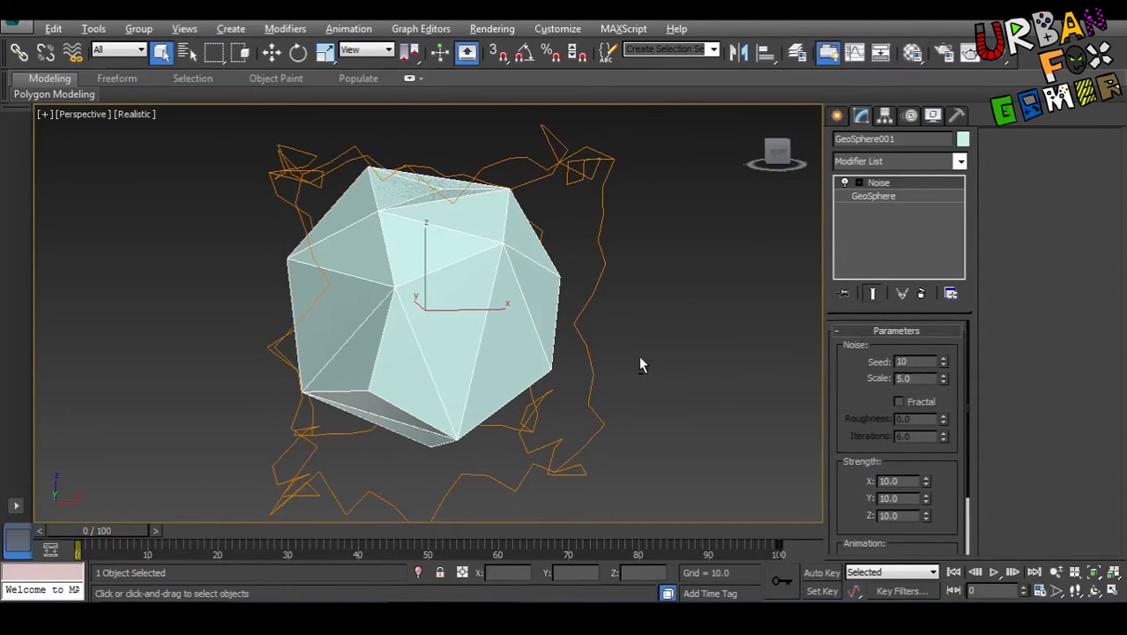
{"action": "middle_click_drag", "start_coordinate": [618, 368], "coordinate": [582, 383], "text": "alt"}
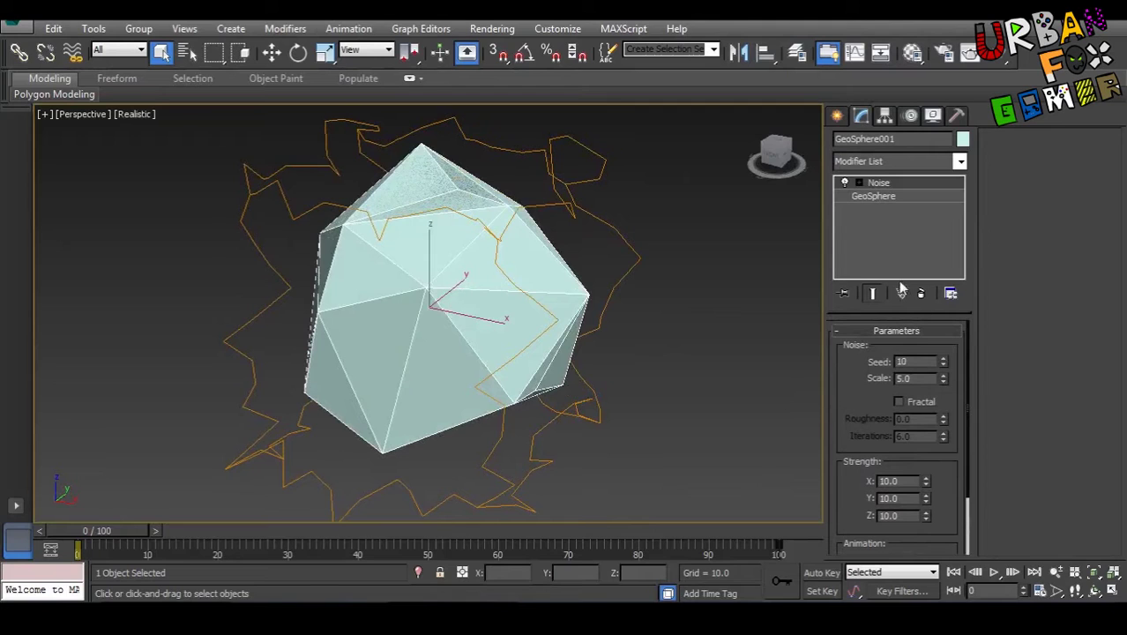
- Convert the distorted geosphere to an Editable Poly and deselect it
{"action": "right_click", "coordinate": [430, 255]}
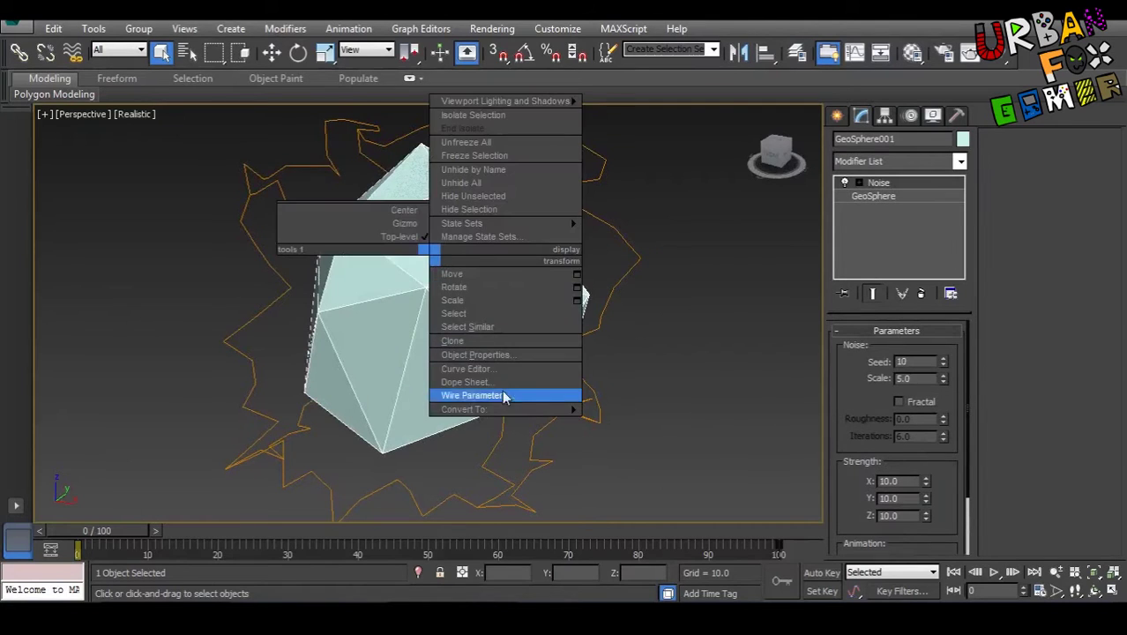
{"action": "mouse_move", "coordinate": [569, 410]}
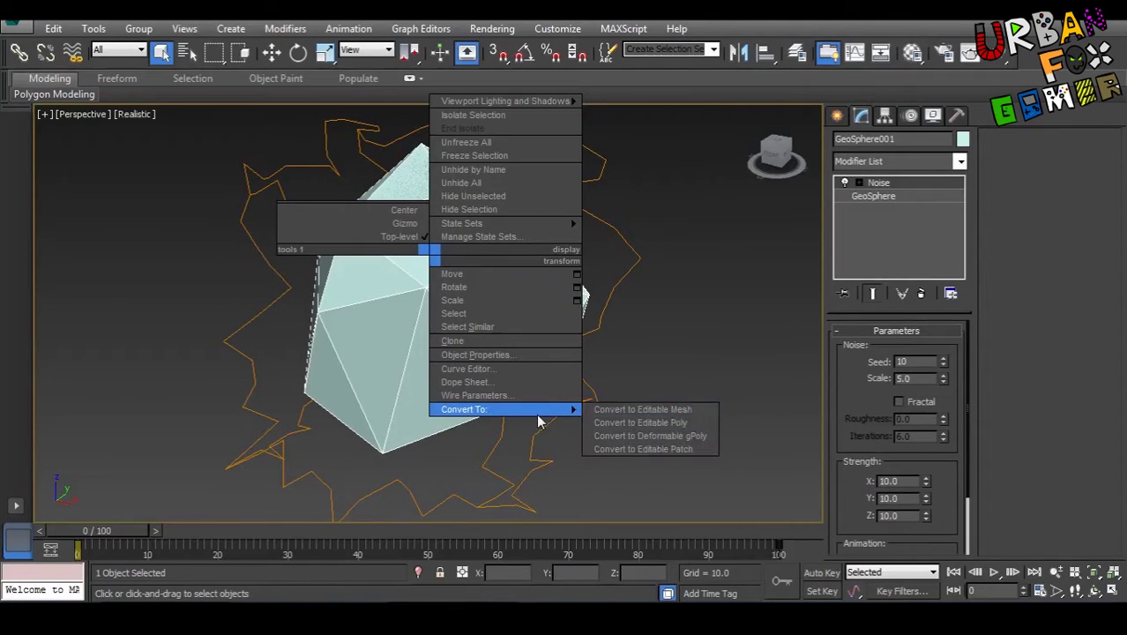
{"action": "left_click", "coordinate": [632, 424]}
{"action": "middle_click_drag", "start_coordinate": [629, 423], "coordinate": [608, 369], "text": "alt"}
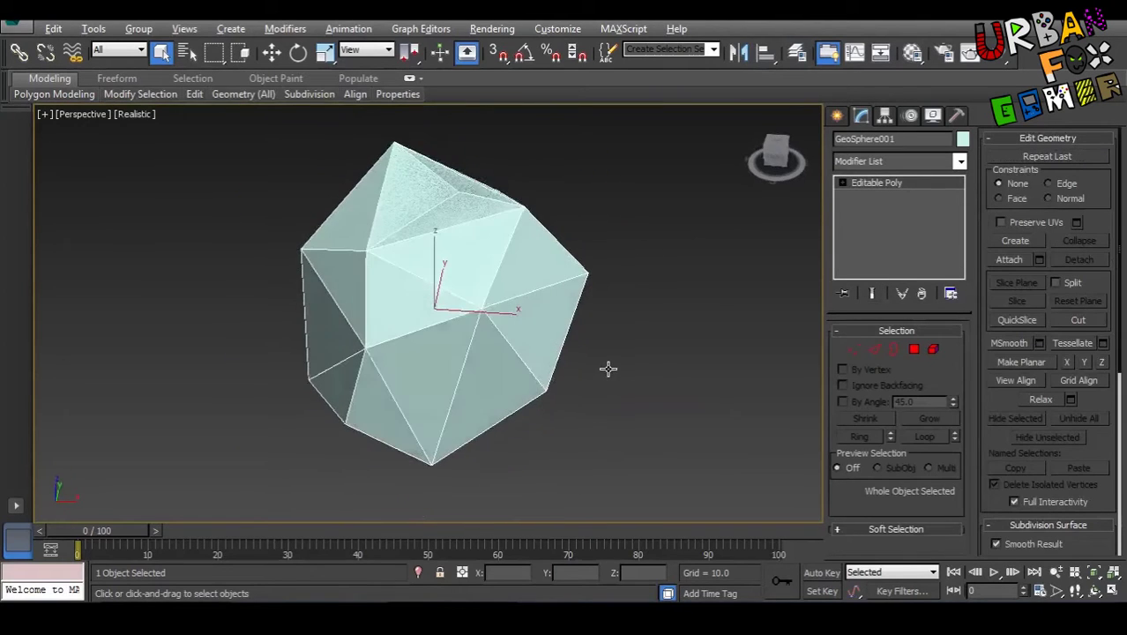
{"action": "right_click", "coordinate": [879, 201]}
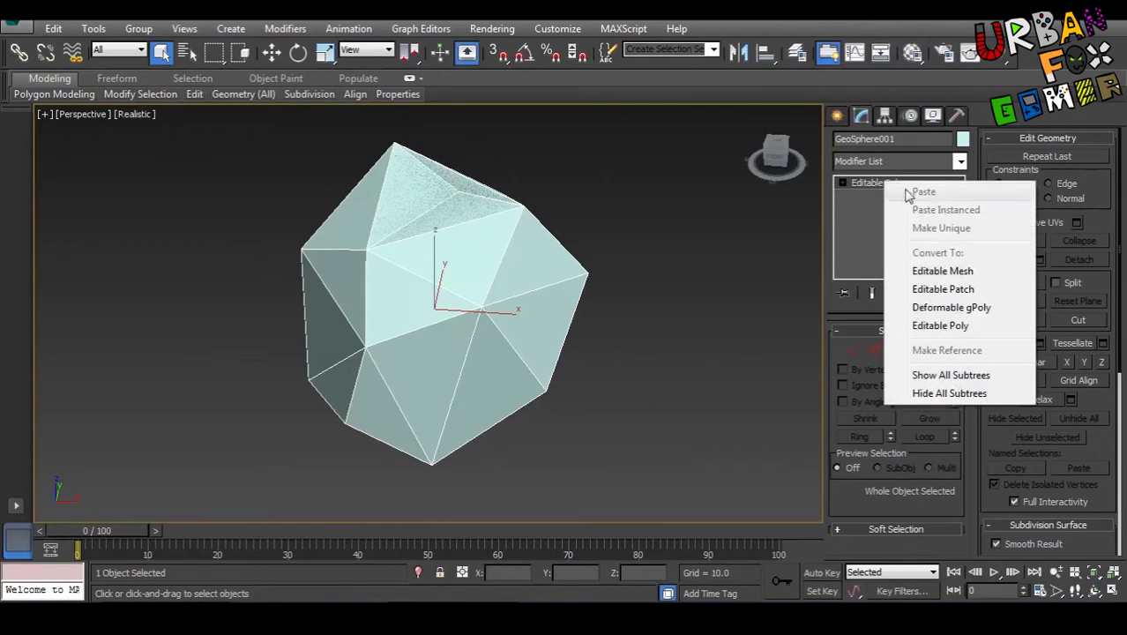
{"action": "left_click", "coordinate": [663, 269]}
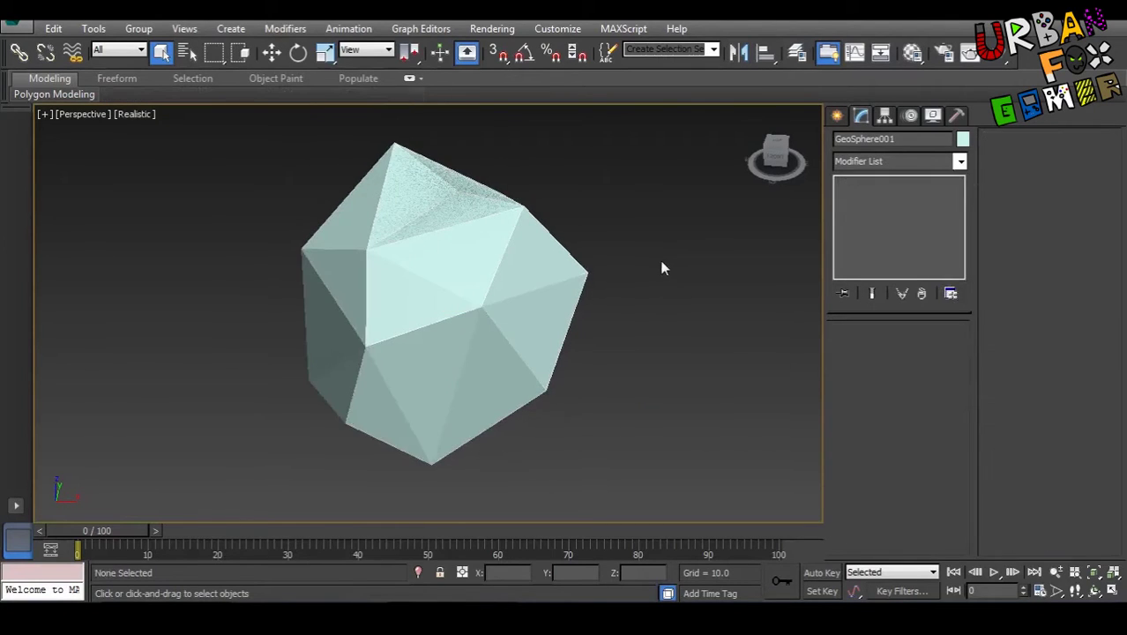
- Undo the deselection and the Editable Poly conversion
{"action": "key", "text": "ctrl+z"}
{"action": "left_click", "coordinate": [636, 333]}
{"action": "key", "text": "ctrl+z"}
{"action": "key", "text": "ctrl+z"}
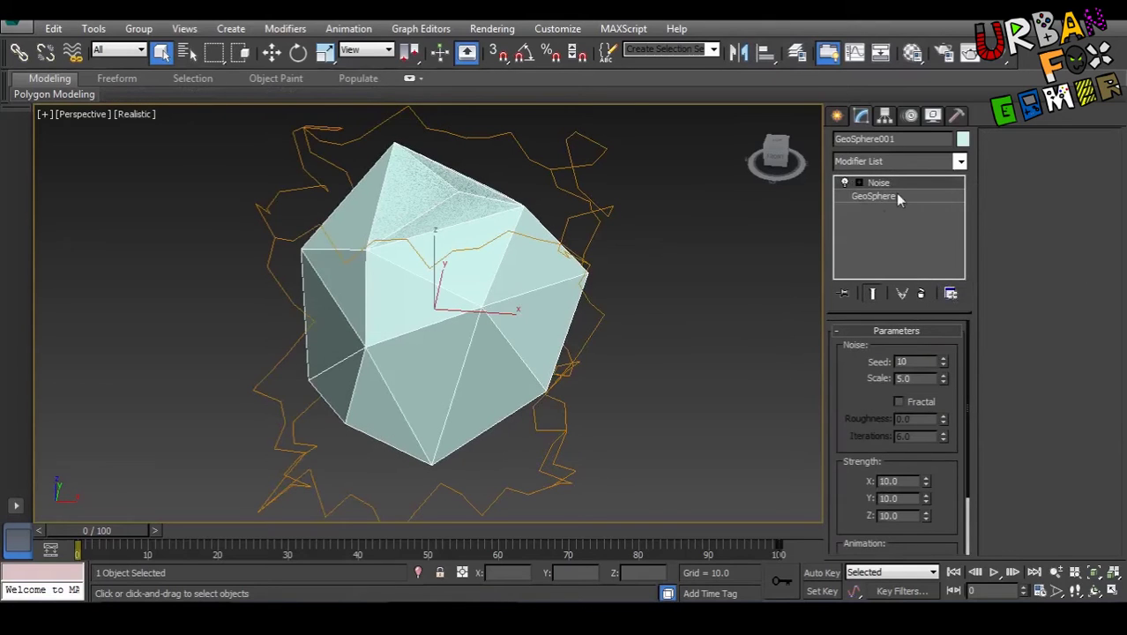
- Collapse the modifier stack down to and including the Noise modifier, accepting the removal of its parameters
{"action": "right_click", "coordinate": [891, 191]}
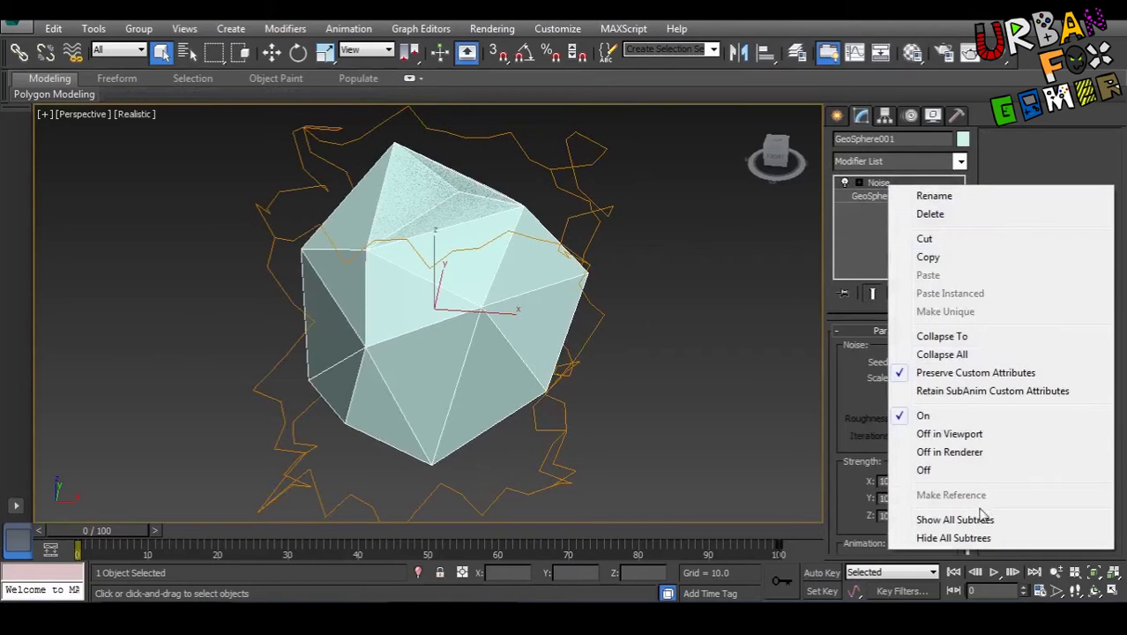
{"action": "left_click", "coordinate": [940, 336]}
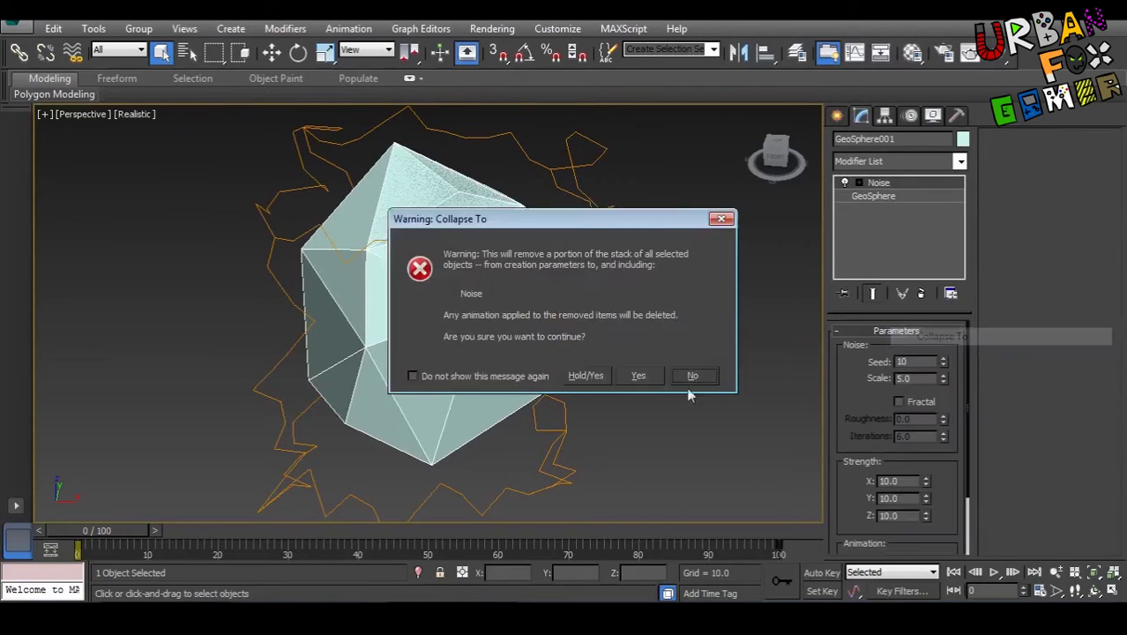
{"action": "left_click", "coordinate": [641, 377]}
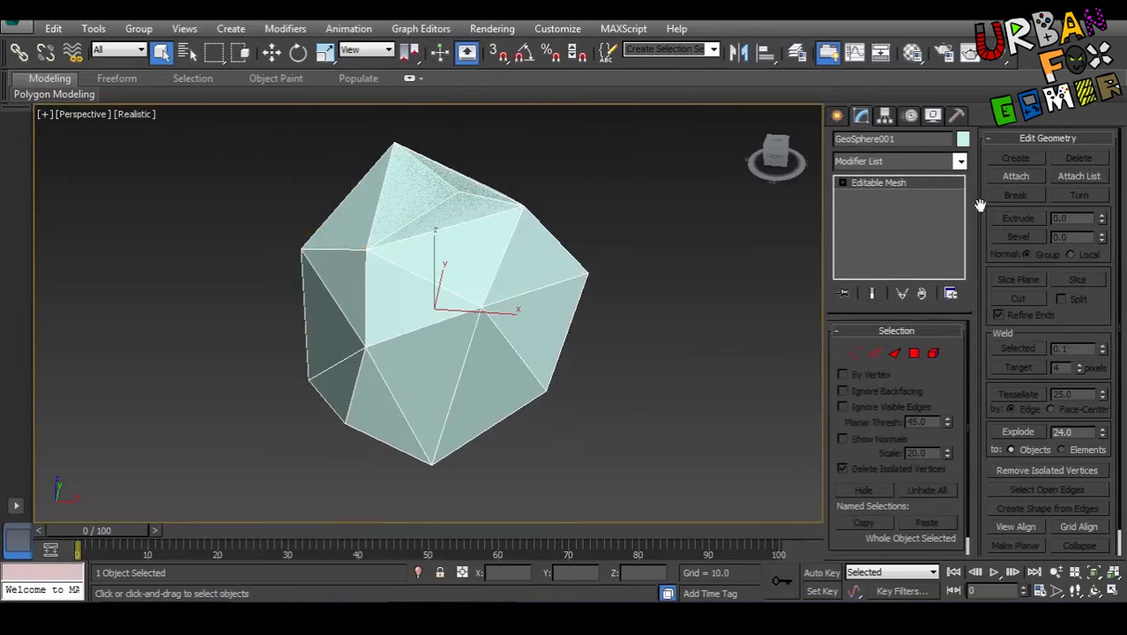
- Convert the collapsed geosphere mesh to an Editable Poly
{"action": "right_click", "coordinate": [493, 284]}
{"action": "mouse_move", "coordinate": [529, 435]}
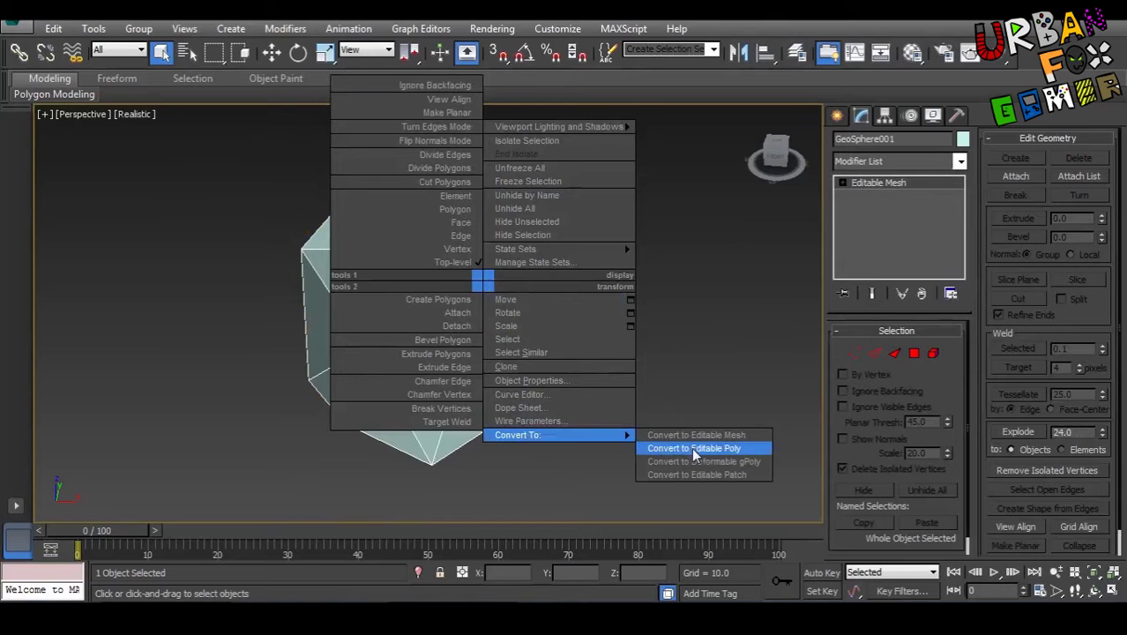
{"action": "left_click", "coordinate": [693, 449]}
- Select all polygons of the geosphere, clear their smoothing groups, and deselect the object
{"action": "middle_click_drag", "start_coordinate": [617, 364], "coordinate": [504, 332], "text": "alt"}
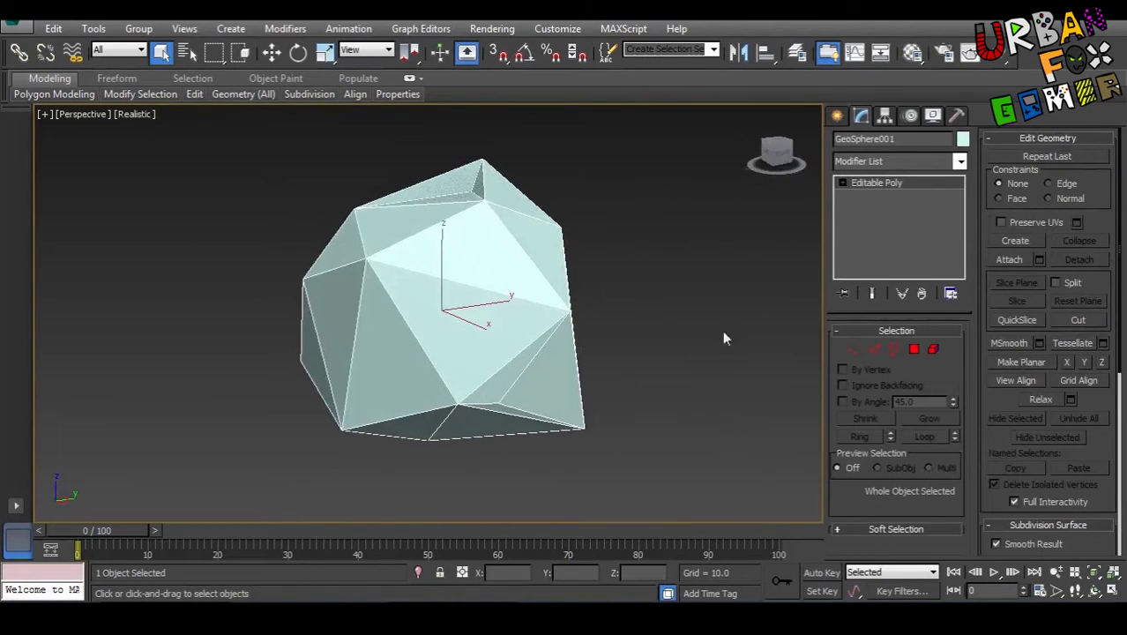
{"action": "left_click", "coordinate": [914, 350]}
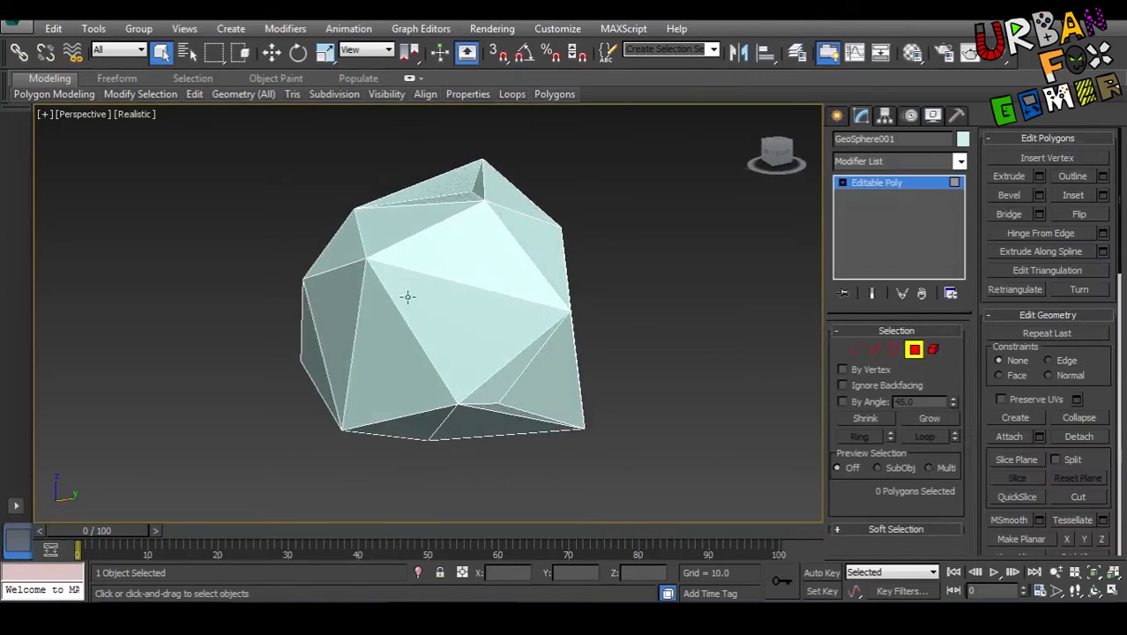
{"action": "key", "text": "ctrl+a"}
{"action": "scroll", "coordinate": [1109, 460], "scroll_direction": "down", "scroll_amount": 10}
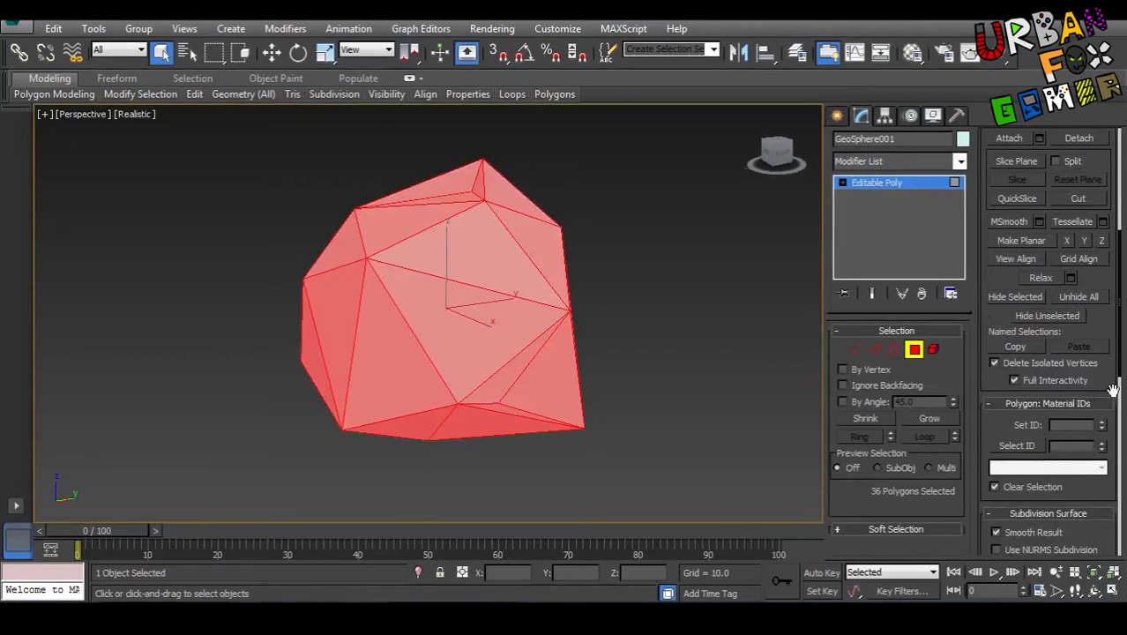
{"action": "scroll", "coordinate": [1111, 388], "scroll_direction": "down", "scroll_amount": 4}
{"action": "scroll", "coordinate": [1094, 441], "scroll_direction": "down", "scroll_amount": 1}
{"action": "scroll", "coordinate": [1113, 433], "scroll_direction": "down", "scroll_amount": 2}
{"action": "scroll", "coordinate": [1085, 443], "scroll_direction": "up", "scroll_amount": 5}
{"action": "scroll", "coordinate": [1085, 443], "scroll_direction": "down", "scroll_amount": 8}
{"action": "scroll", "coordinate": [1085, 443], "scroll_direction": "down", "scroll_amount": 6}
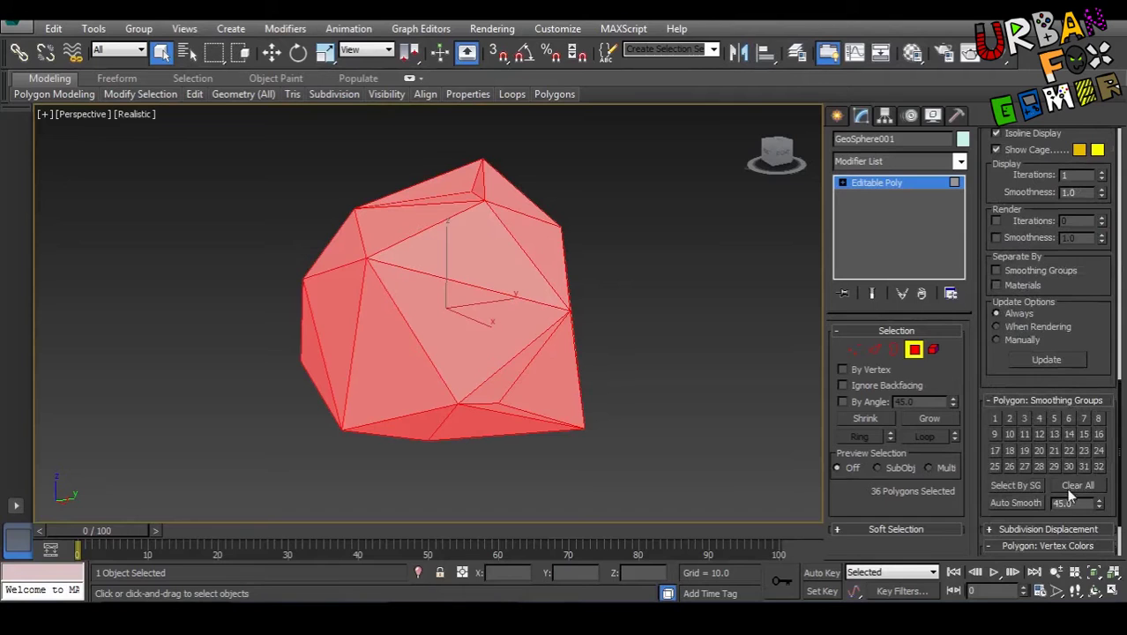
{"action": "left_click", "coordinate": [667, 347]}
- Create a cylinder beside the geosphere with a radius of about 5.2 and a height of about 13.1
{"action": "middle_click_drag", "start_coordinate": [520, 370], "coordinate": [600, 362], "text": "alt"}
{"action": "left_click", "coordinate": [838, 116]}
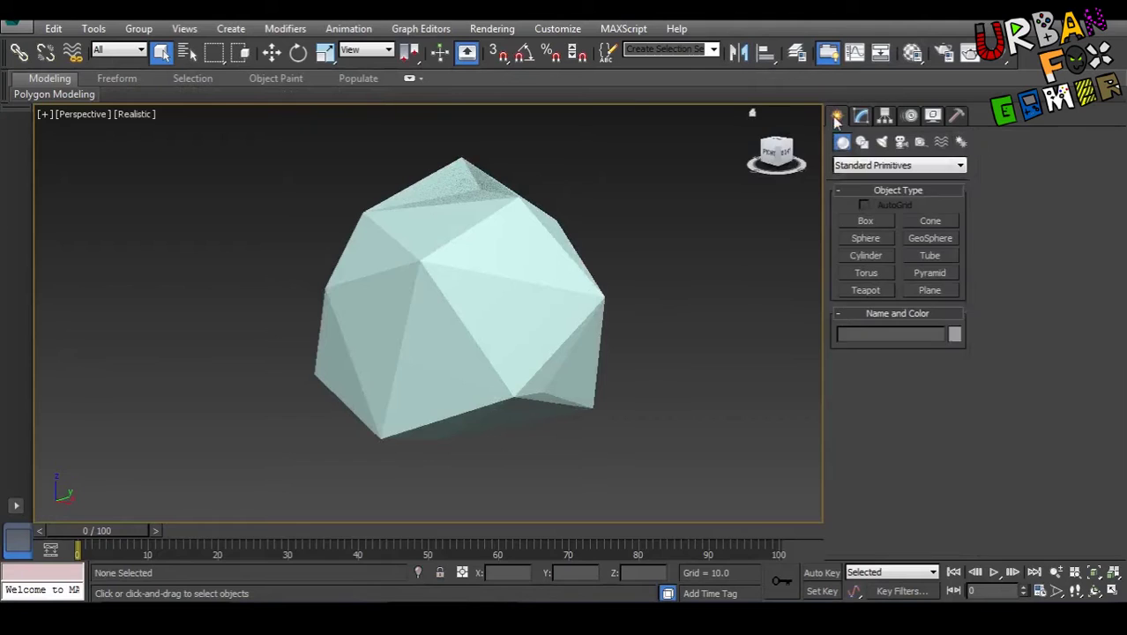
{"action": "left_click", "coordinate": [882, 255]}
{"action": "middle_click_drag", "start_coordinate": [647, 344], "coordinate": [568, 329]}
{"action": "left_click_drag", "start_coordinate": [492, 353], "coordinate": [541, 345]}
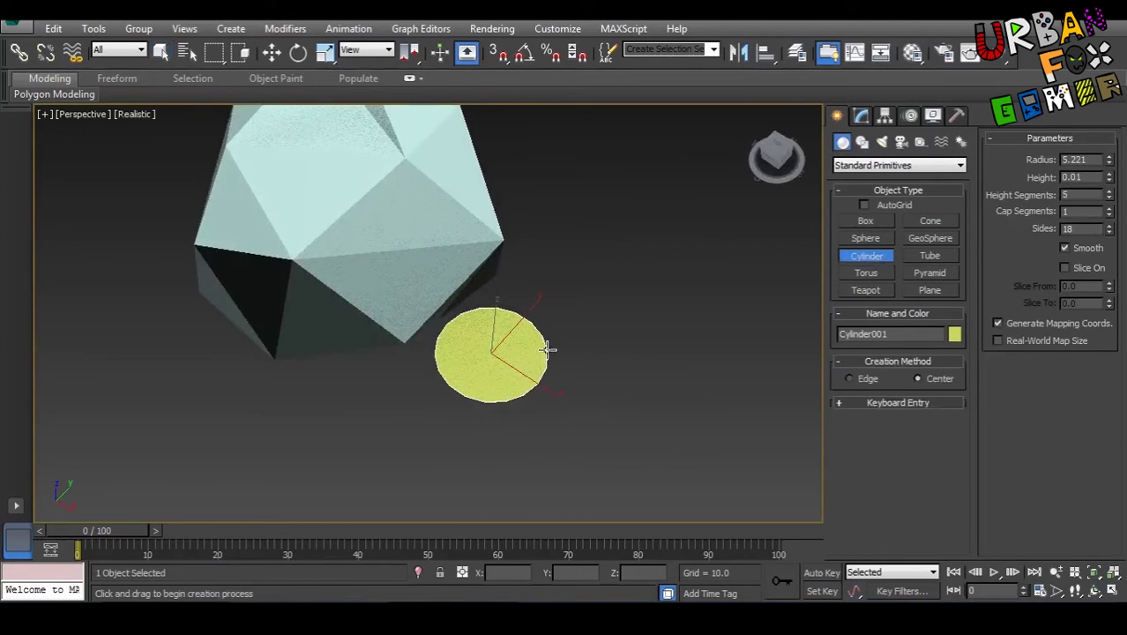
{"action": "left_click", "coordinate": [532, 208]}
- Reduce the cylinder to 4 sides and 1 height segment, with a radius of about 1.9 and a height of about 13.8
{"action": "middle_click_drag", "start_coordinate": [536, 298], "coordinate": [611, 350]}
{"action": "middle_click_drag", "start_coordinate": [611, 350], "coordinate": [608, 298], "text": "alt"}
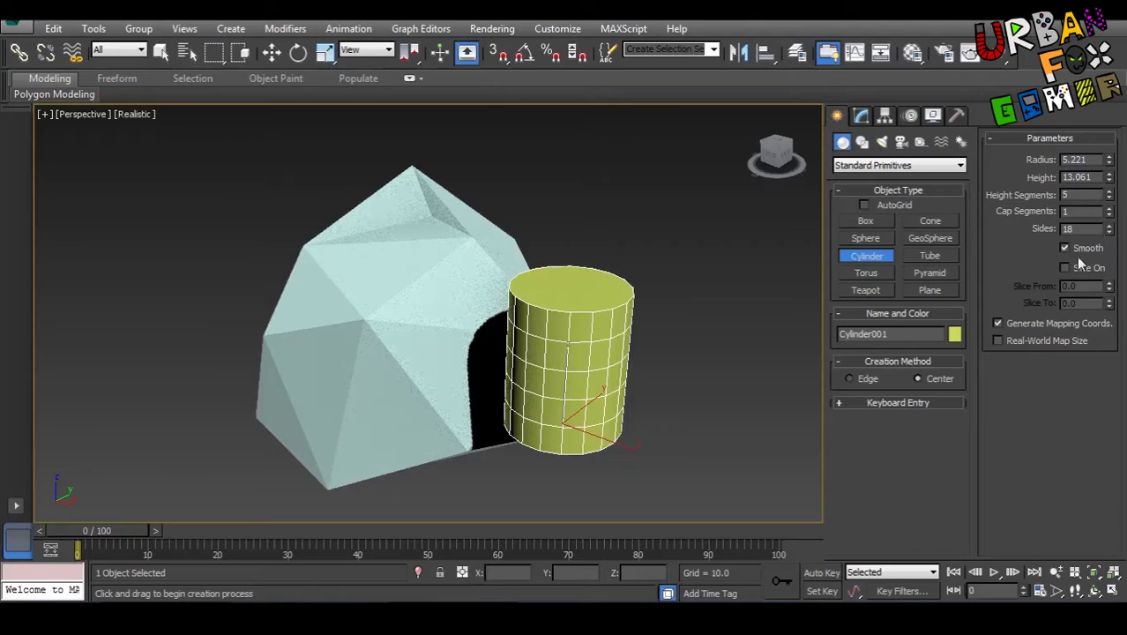
{"action": "left_click_drag", "start_coordinate": [1110, 232], "coordinate": [1100, 350]}
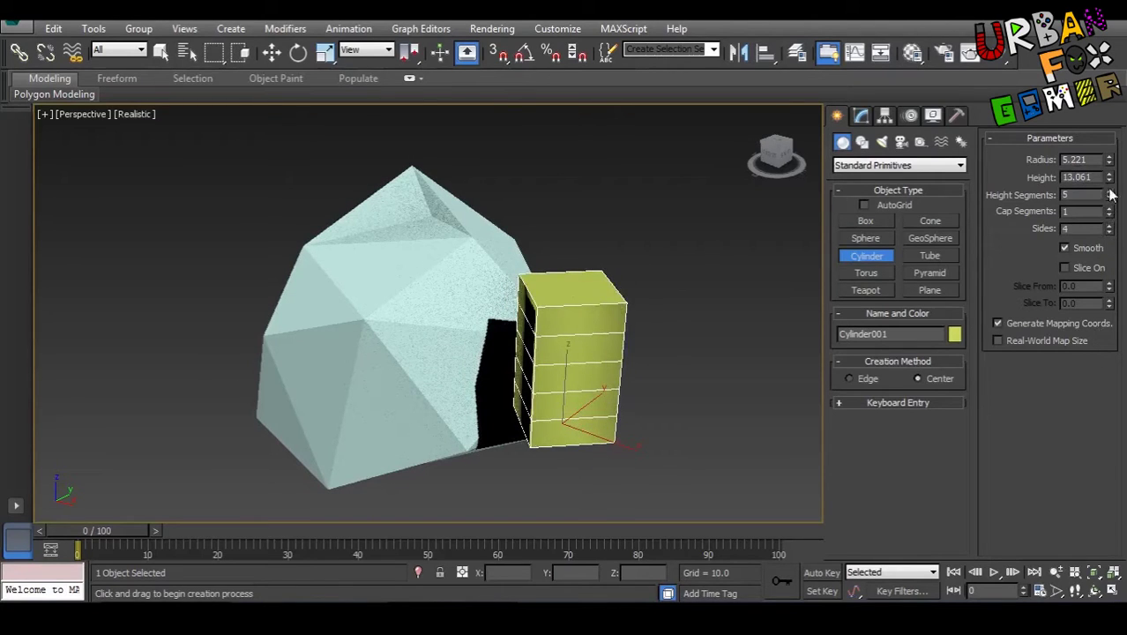
{"action": "left_click_drag", "start_coordinate": [1113, 183], "coordinate": [1107, 237]}
{"action": "middle_click_drag", "start_coordinate": [436, 363], "coordinate": [473, 337]}
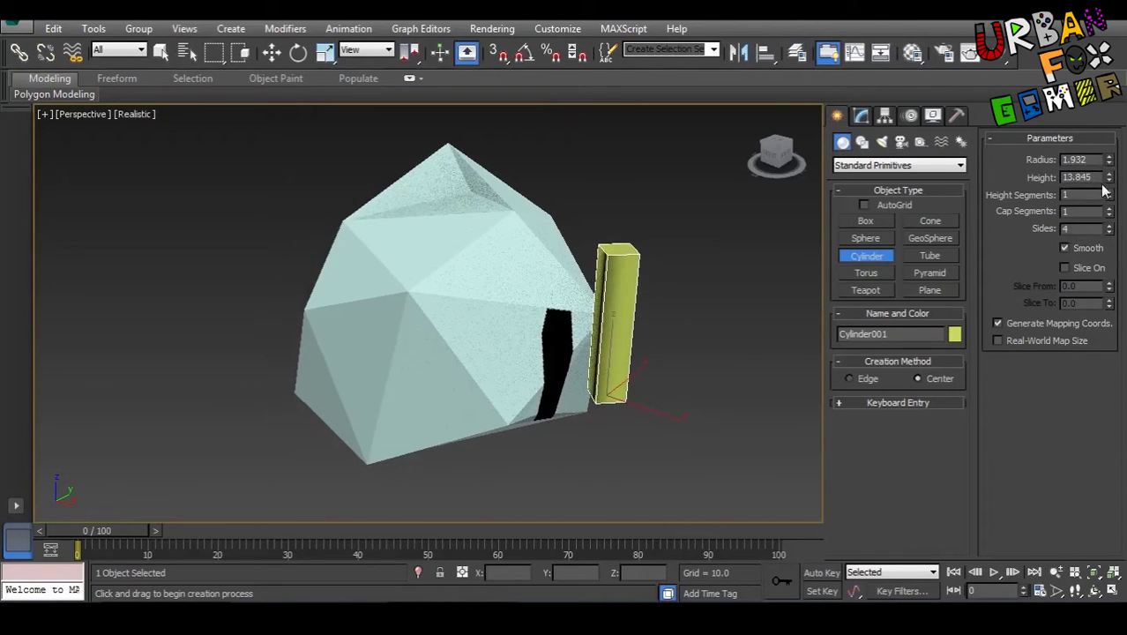
- Finish creating cylinders and convert the four-sided cylinder to an Editable Poly
{"action": "mouse_move", "coordinate": [646, 325]}
{"action": "middle_mouse_down", "text": "alt"}
{"action": "mouse_move", "coordinate": [649, 352]}
{"action": "mouse_move", "coordinate": [654, 305]}
{"action": "mouse_move", "coordinate": [608, 371]}
{"action": "mouse_move", "coordinate": [615, 324]}
{"action": "middle_mouse_up", "text": "alt"}
{"action": "right_click", "coordinate": [616, 326]}
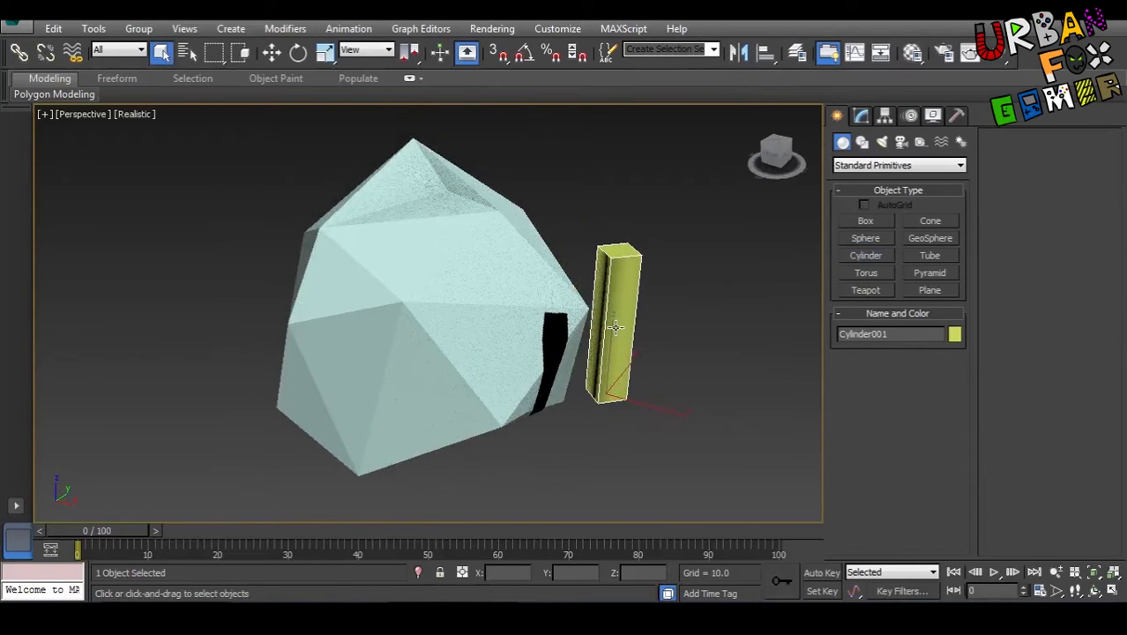
{"action": "right_click", "coordinate": [612, 338]}
{"action": "mouse_move", "coordinate": [714, 481]}
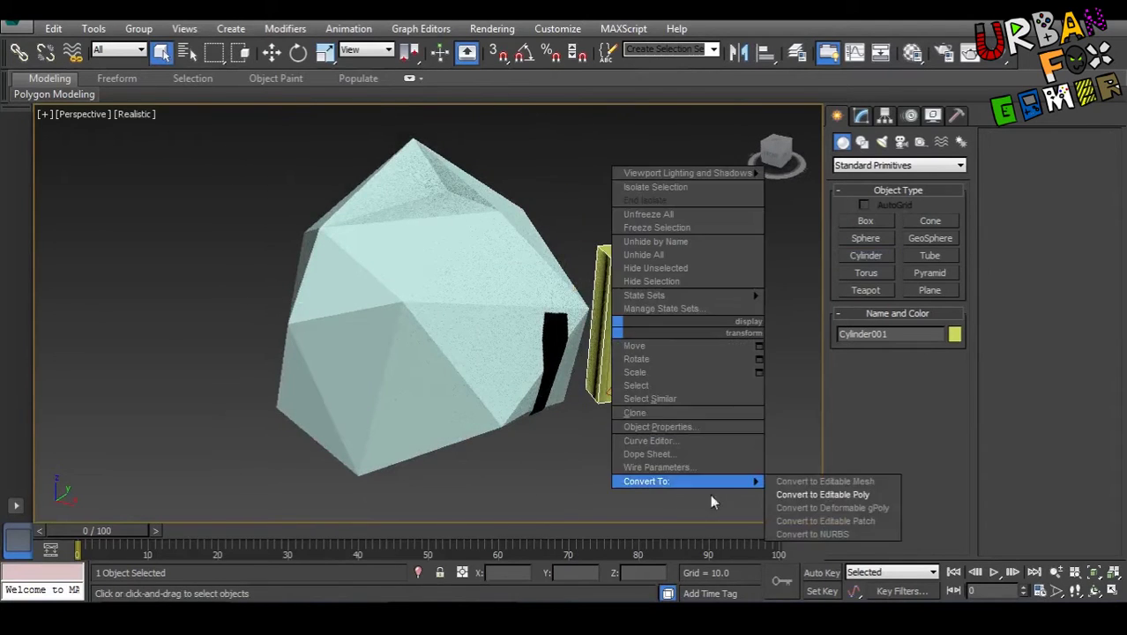
{"action": "left_click", "coordinate": [781, 494]}
- Select the geosphere and move it straight up to a Z position of about 19.4
{"action": "key", "text": "w"}
{"action": "left_click", "coordinate": [622, 428]}
{"action": "left_click", "coordinate": [529, 375]}
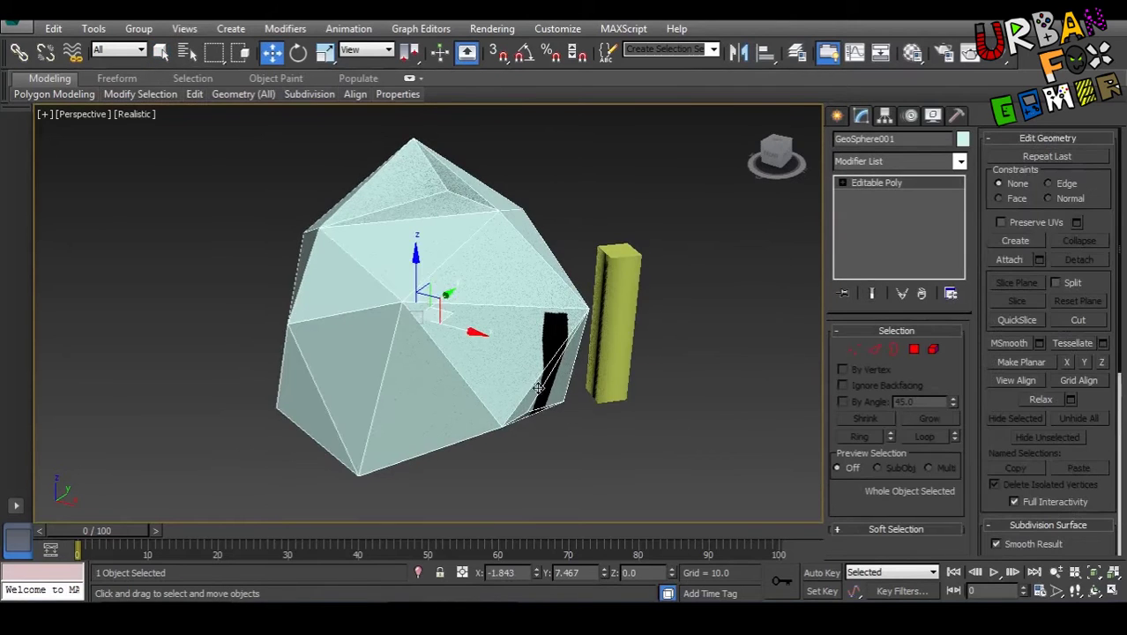
{"action": "middle_click_drag", "start_coordinate": [529, 375], "coordinate": [584, 360], "text": "alt"}
{"action": "left_click_drag", "start_coordinate": [470, 290], "coordinate": [638, 120]}
- Align the cylinder to the geosphere in X, Y and Z, pivot point to pivot point
{"action": "left_click", "coordinate": [697, 302]}
{"action": "middle_click_drag", "start_coordinate": [744, 269], "coordinate": [697, 346]}
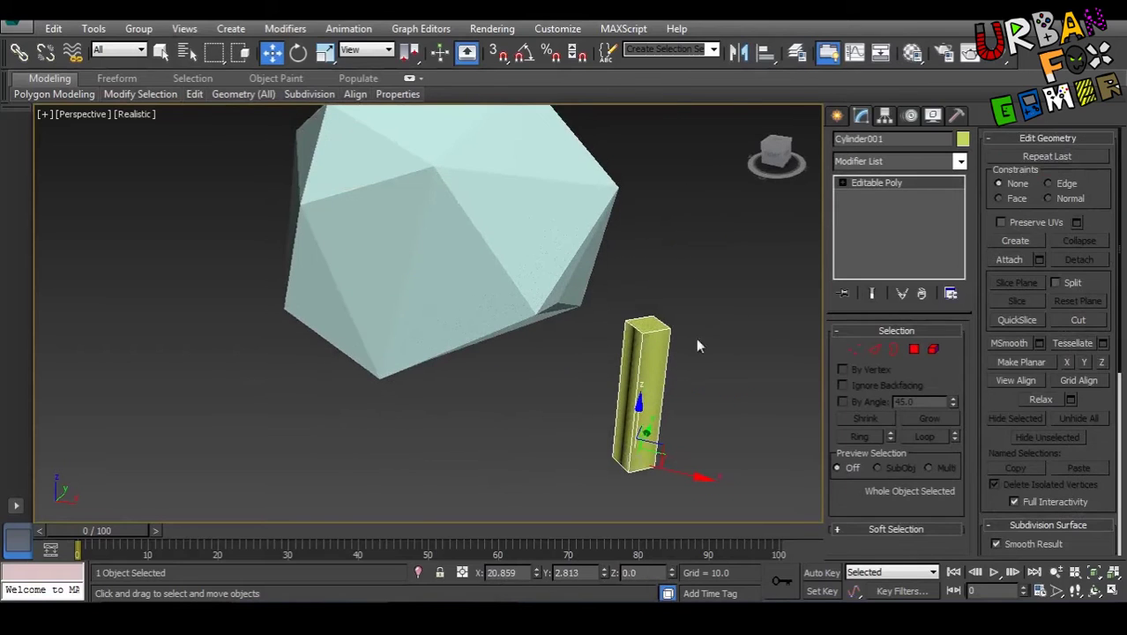
{"action": "left_click", "coordinate": [765, 53]}
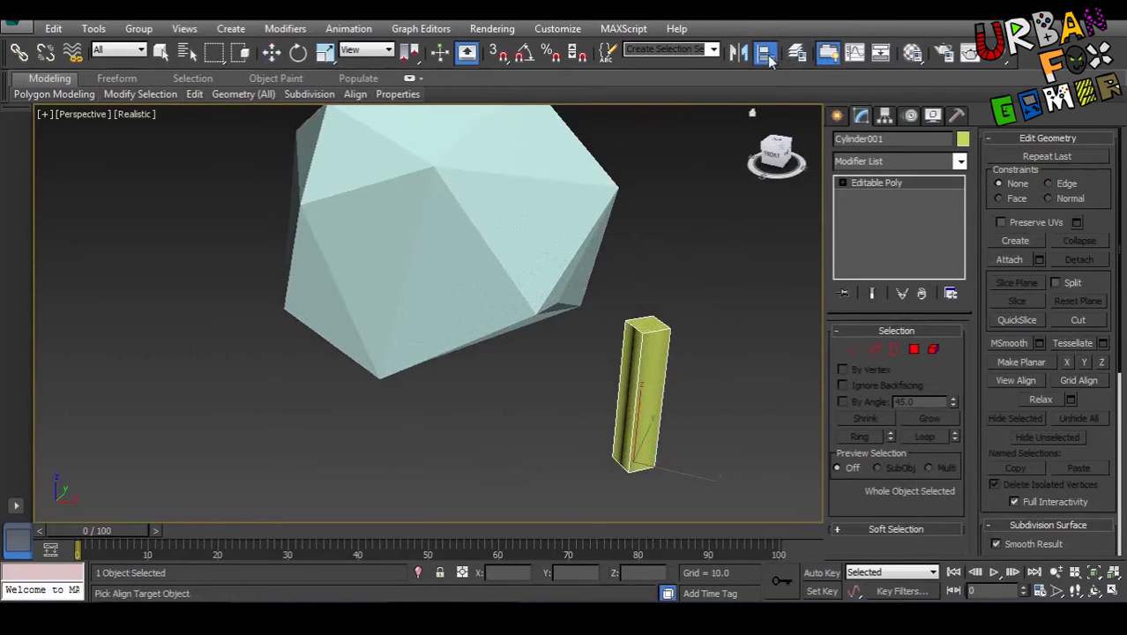
{"action": "left_click", "coordinate": [457, 274]}
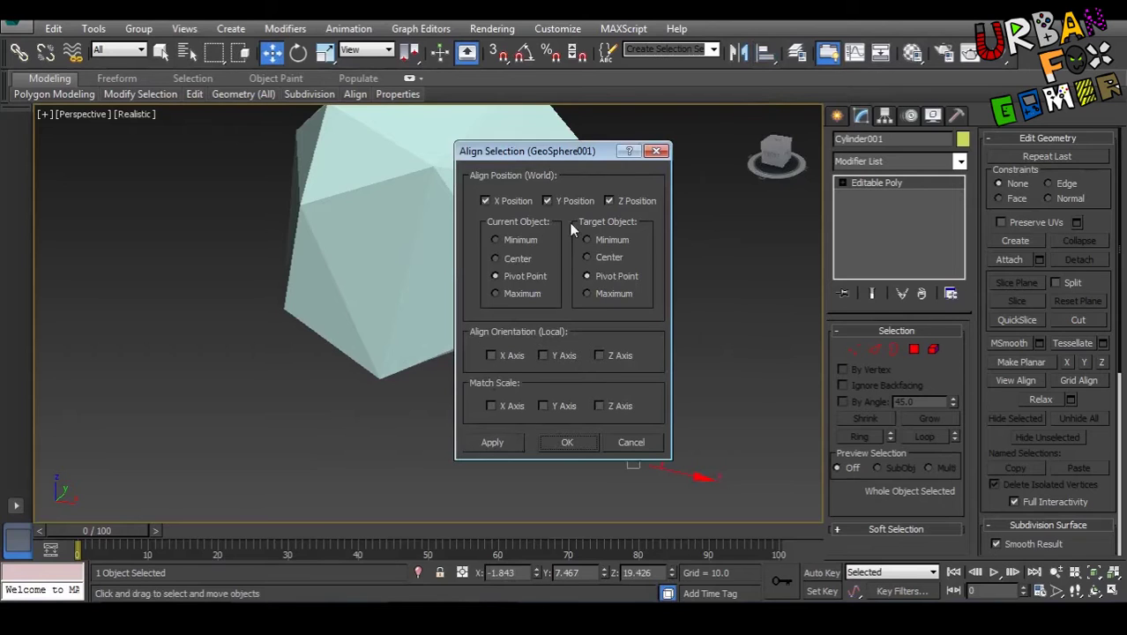
{"action": "left_click", "coordinate": [569, 443]}
- Move the cylinder straight down to about Z -7.4 so it sits under the geosphere like a trunk
{"action": "middle_click_drag", "start_coordinate": [516, 419], "coordinate": [504, 293], "text": "alt"}
{"action": "left_click_drag", "start_coordinate": [429, 150], "coordinate": [426, 450]}
{"action": "left_click", "coordinate": [524, 396]}
- In wireframe view, select the trunk's four top vertices and scale them inward to taper it
{"action": "middle_click_drag", "start_coordinate": [525, 396], "coordinate": [561, 380]}
{"action": "left_click", "coordinate": [463, 404]}
{"action": "key", "text": "F3"}
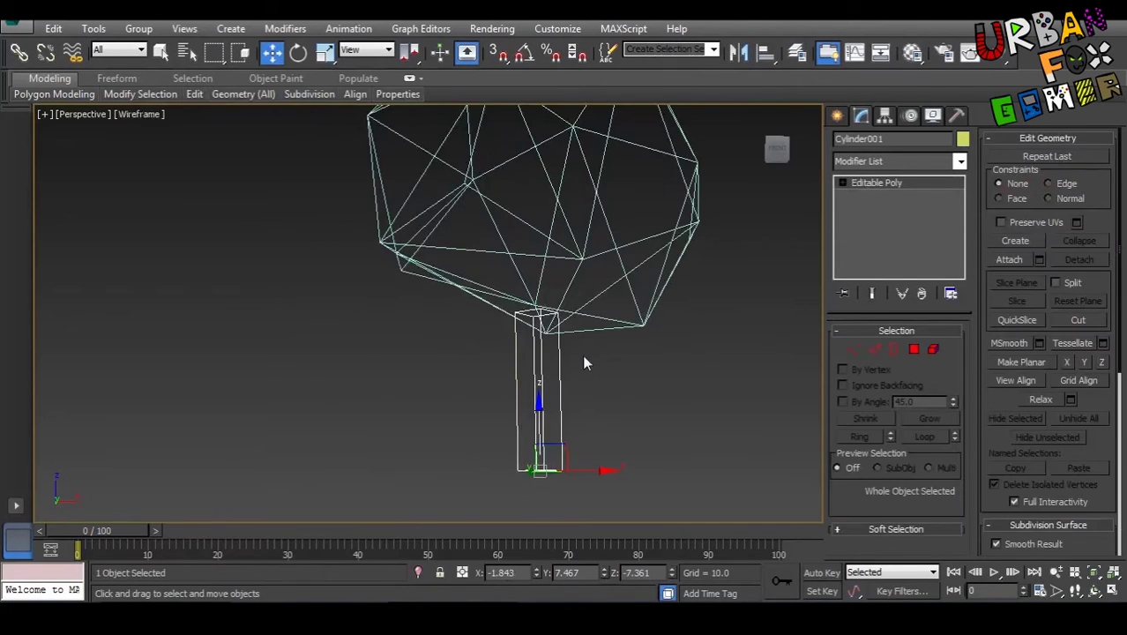
{"action": "left_click", "coordinate": [854, 349]}
{"action": "left_click_drag", "start_coordinate": [605, 282], "coordinate": [454, 344]}
{"action": "key", "text": "r"}
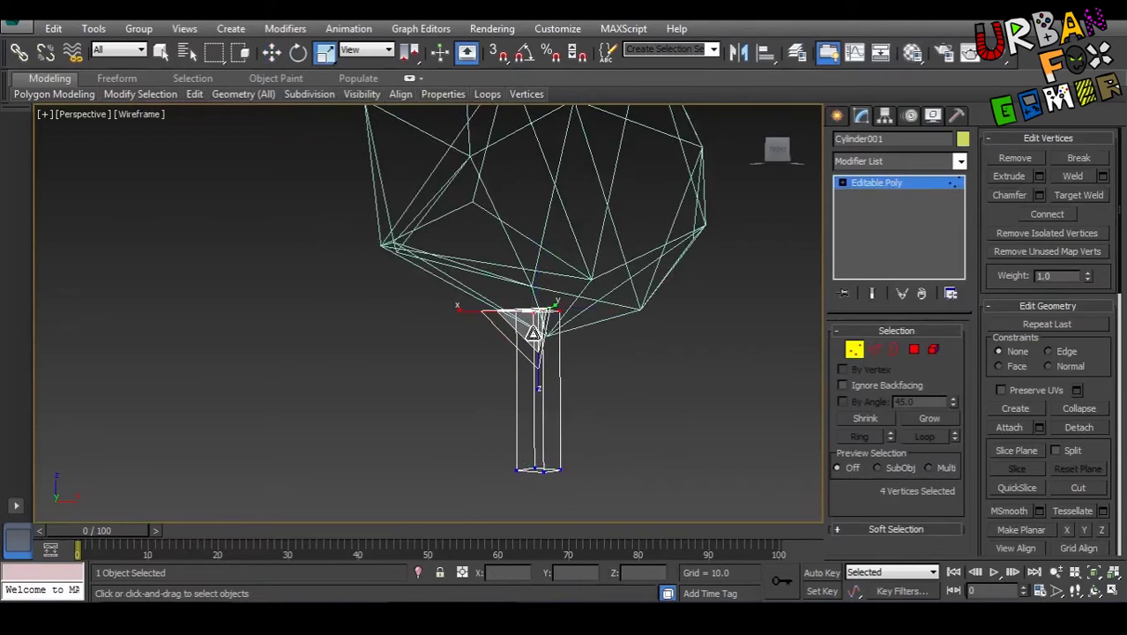
{"action": "left_click_drag", "start_coordinate": [530, 323], "coordinate": [536, 456]}
- Connect the trunk's four vertical edges with 3 segments, leave edge editing and restore the shaded view
{"action": "middle_click_drag", "start_coordinate": [559, 381], "coordinate": [599, 362]}
{"action": "scroll", "coordinate": [599, 362], "scroll_direction": "up", "scroll_amount": 3}
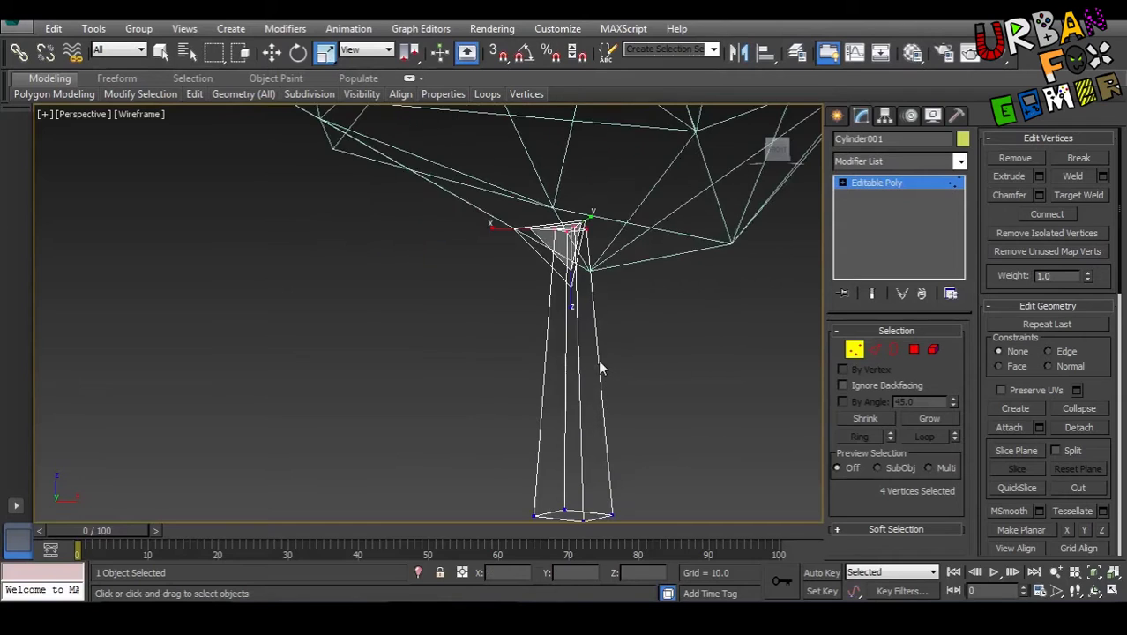
{"action": "left_click", "coordinate": [875, 349]}
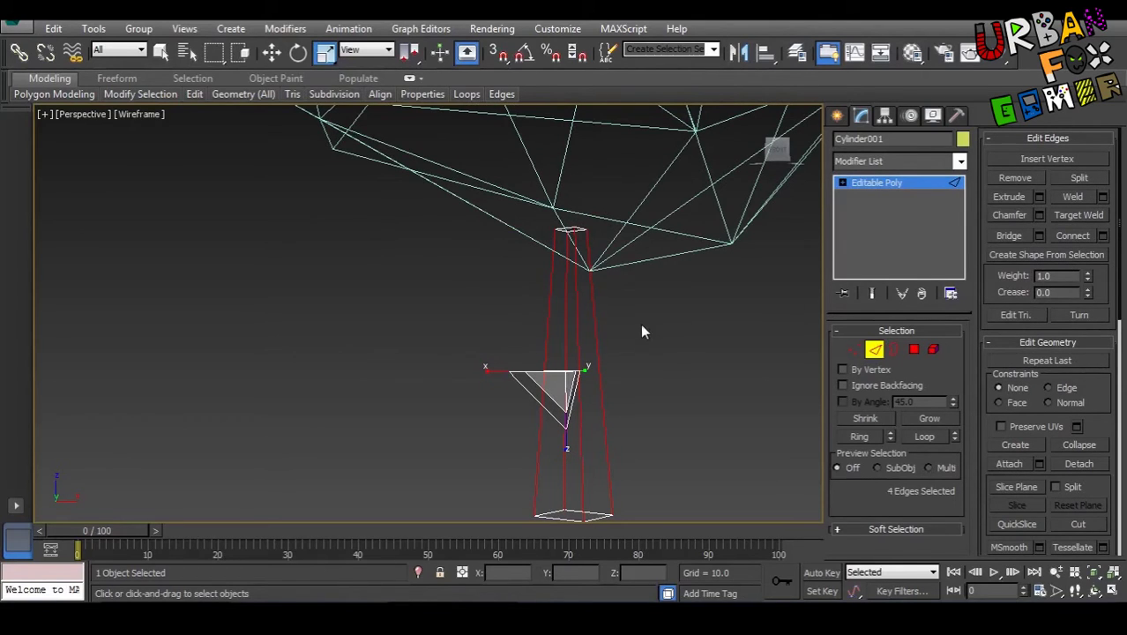
{"action": "left_click", "coordinate": [585, 446]}
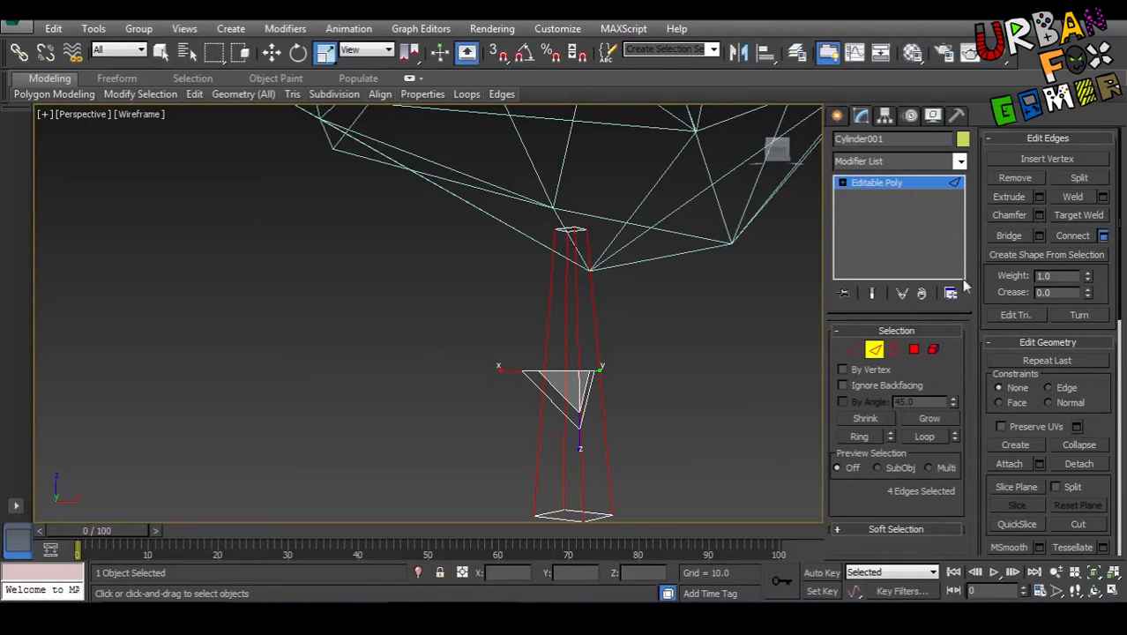
{"action": "left_click", "coordinate": [1102, 235]}
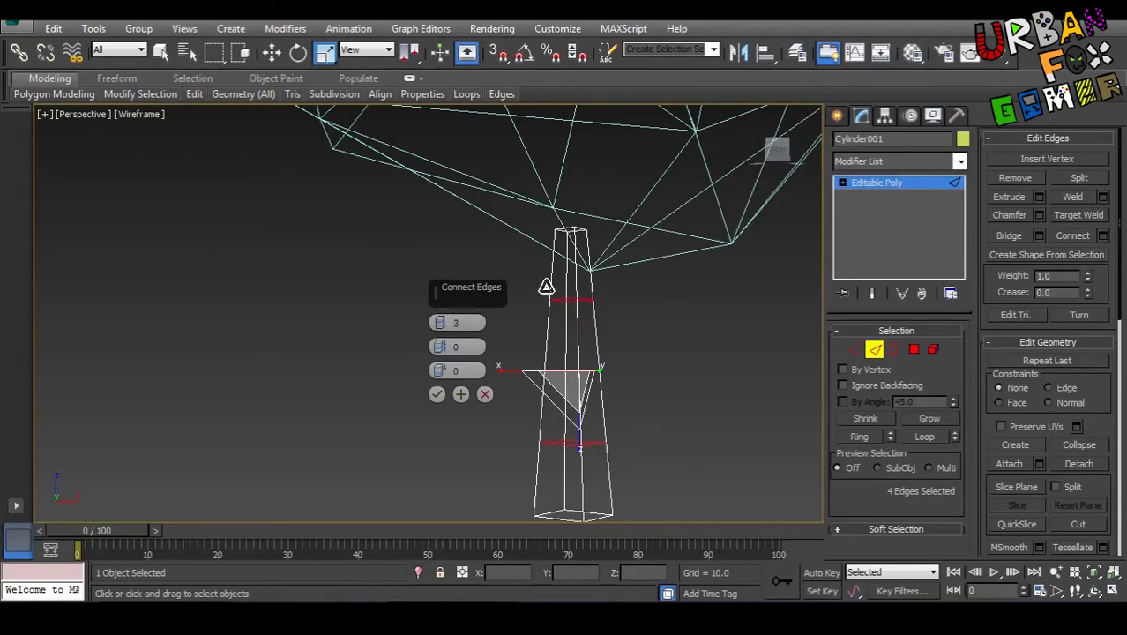
{"action": "middle_click_drag", "start_coordinate": [604, 412], "coordinate": [556, 385], "text": "alt"}
{"action": "left_click", "coordinate": [436, 394]}
{"action": "left_click", "coordinate": [736, 369]}
{"action": "left_click", "coordinate": [868, 347]}
{"action": "key", "text": "F3"}
{"action": "left_click", "coordinate": [670, 355]}
- Apply a Noise modifier to the trunk with a strength of 5 in X, Y and Z
{"action": "left_click", "coordinate": [540, 360]}
{"action": "left_click", "coordinate": [924, 160]}
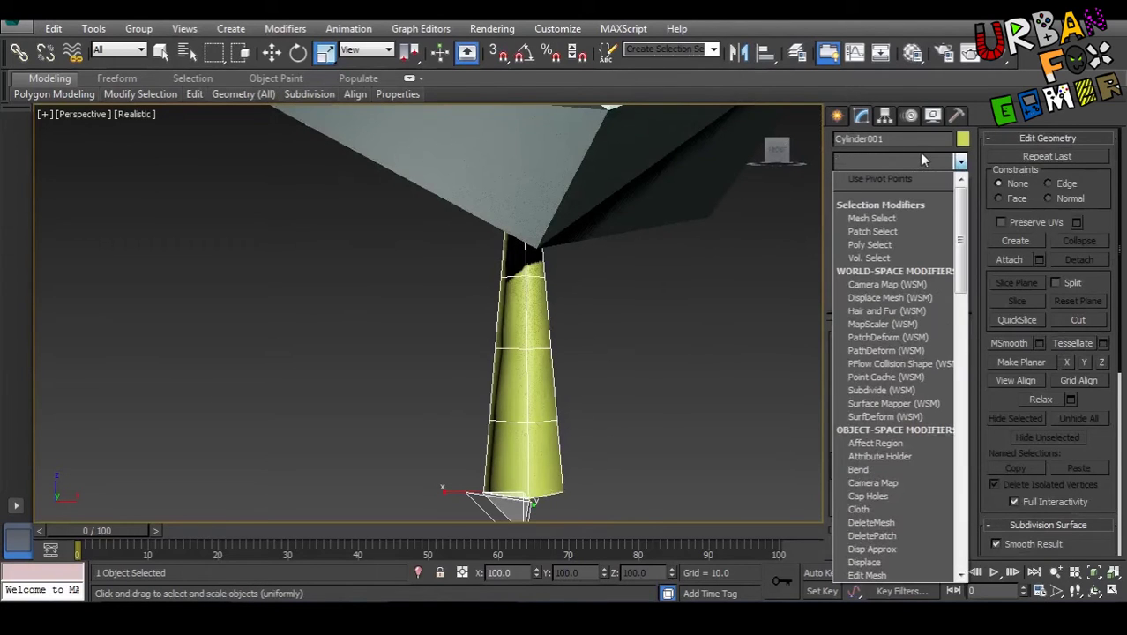
{"action": "key", "text": "n"}
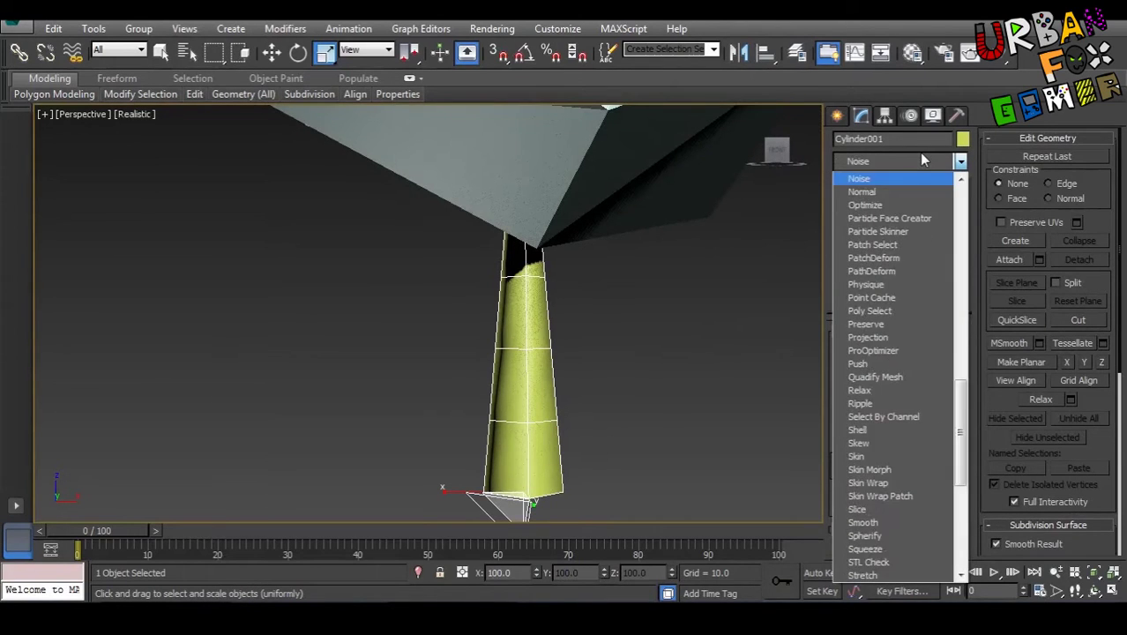
{"action": "left_click", "coordinate": [883, 178]}
{"action": "left_click", "coordinate": [891, 481]}
{"action": "type", "text": "5"}
{"action": "key", "text": "Tab"}
{"action": "type", "text": "5"}
{"action": "key", "text": "Tab"}
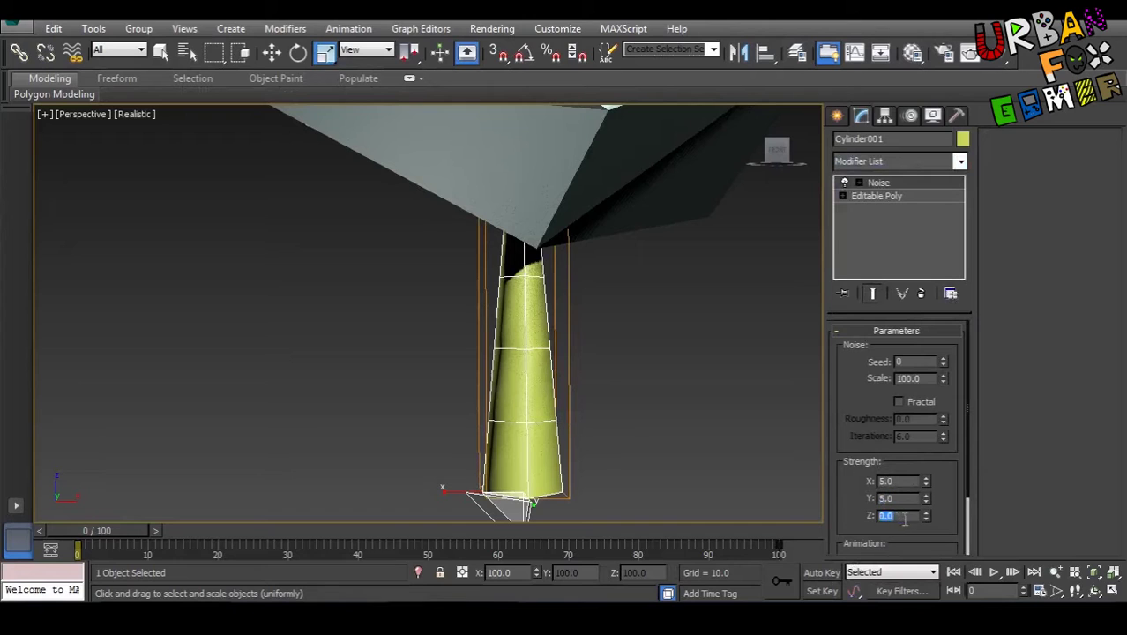
{"action": "type", "text": "5"}
{"action": "key", "text": "Tab"}
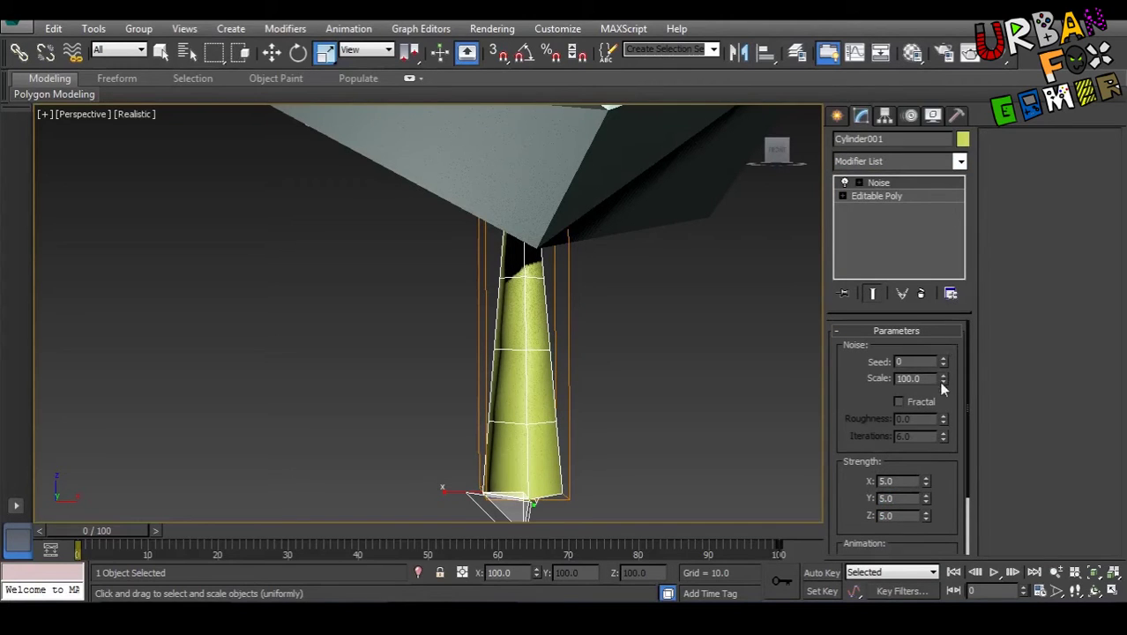
- Lower the trunk's noise scale to 7 and inspect the bent shape in wireframe and shaded view
{"action": "left_click_drag", "start_coordinate": [943, 382], "coordinate": [934, 456]}
{"action": "key", "text": "F3"}
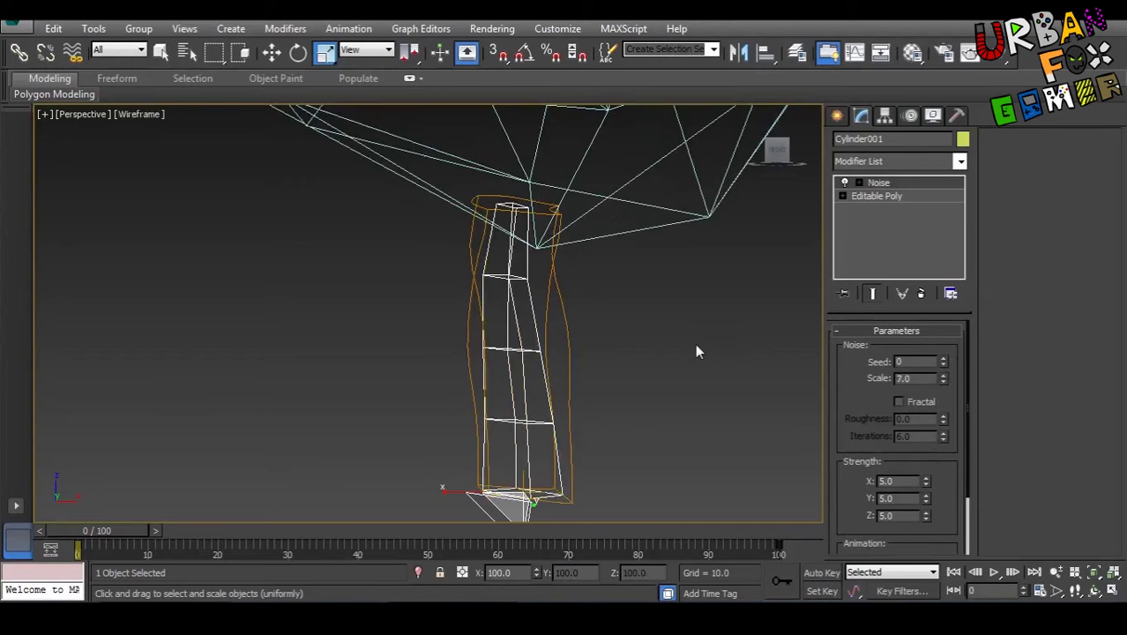
{"action": "scroll", "coordinate": [693, 343], "scroll_direction": "up", "scroll_amount": 5}
{"action": "mouse_move", "coordinate": [720, 322]}
{"action": "middle_mouse_down", "text": "alt"}
{"action": "mouse_move", "coordinate": [479, 337]}
{"action": "mouse_move", "coordinate": [674, 367]}
{"action": "mouse_move", "coordinate": [652, 381]}
{"action": "mouse_move", "coordinate": [560, 374]}
{"action": "mouse_move", "coordinate": [599, 398]}
{"action": "mouse_move", "coordinate": [625, 280]}
{"action": "mouse_move", "coordinate": [609, 327]}
{"action": "middle_mouse_up", "text": "alt"}
{"action": "scroll", "coordinate": [478, 343], "scroll_direction": "down", "scroll_amount": 5}
{"action": "key", "text": "F3"}
{"action": "scroll", "coordinate": [617, 312], "scroll_direction": "down", "scroll_amount": 5}
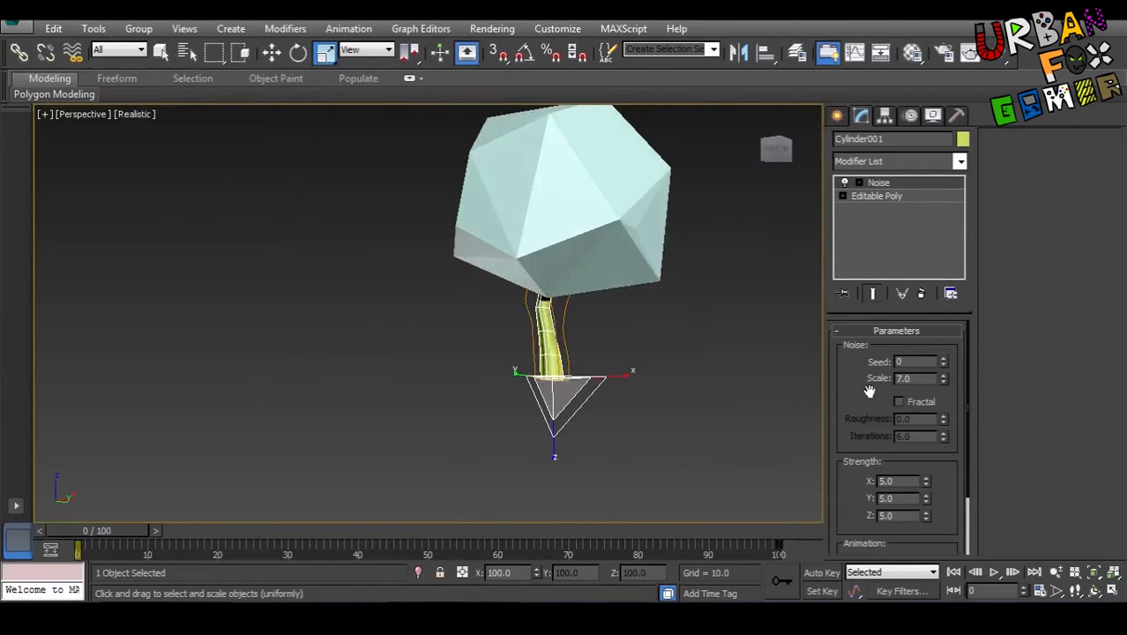
- Collapse the trunk's modifier stack down to and including the Noise modifier, accepting the removal of its parameters
{"action": "right_click", "coordinate": [551, 344]}
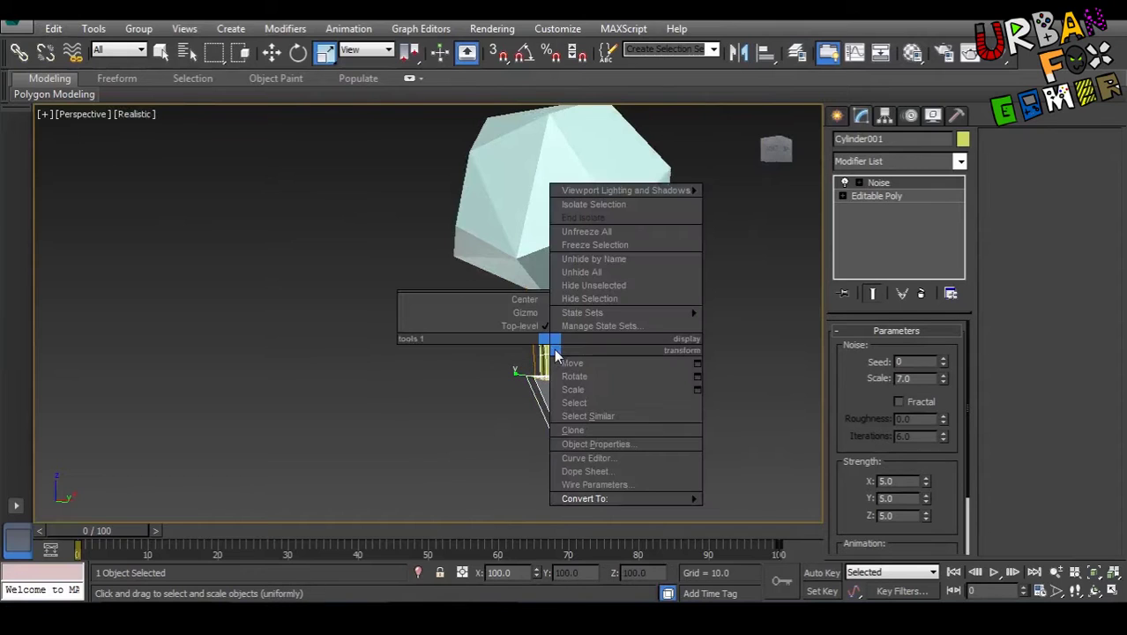
{"action": "right_click", "coordinate": [893, 184]}
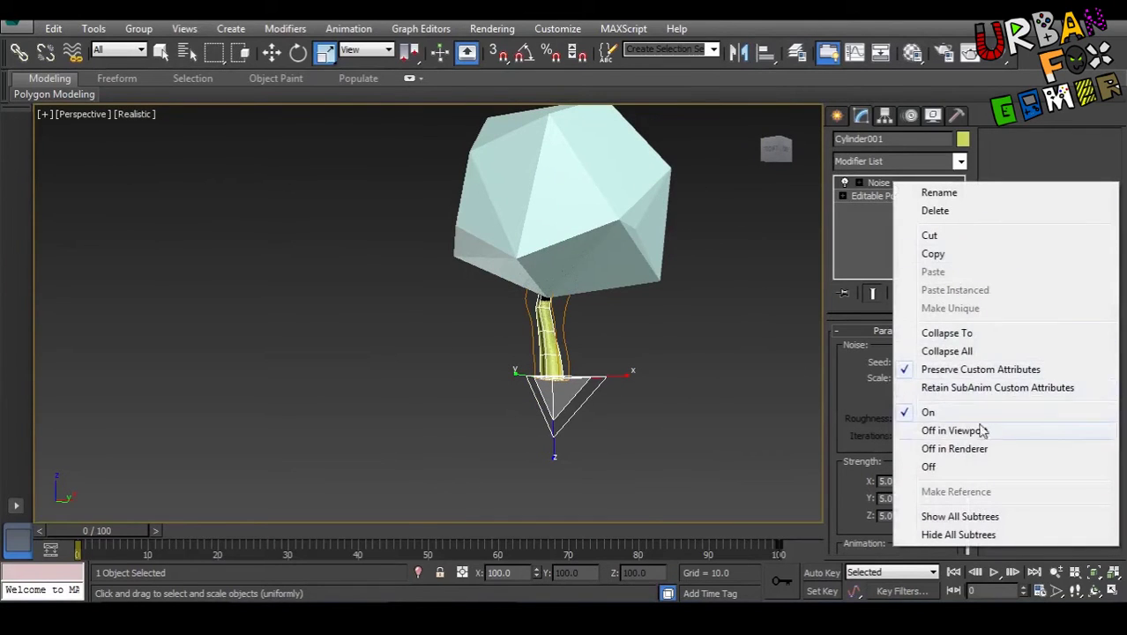
{"action": "left_click", "coordinate": [971, 333]}
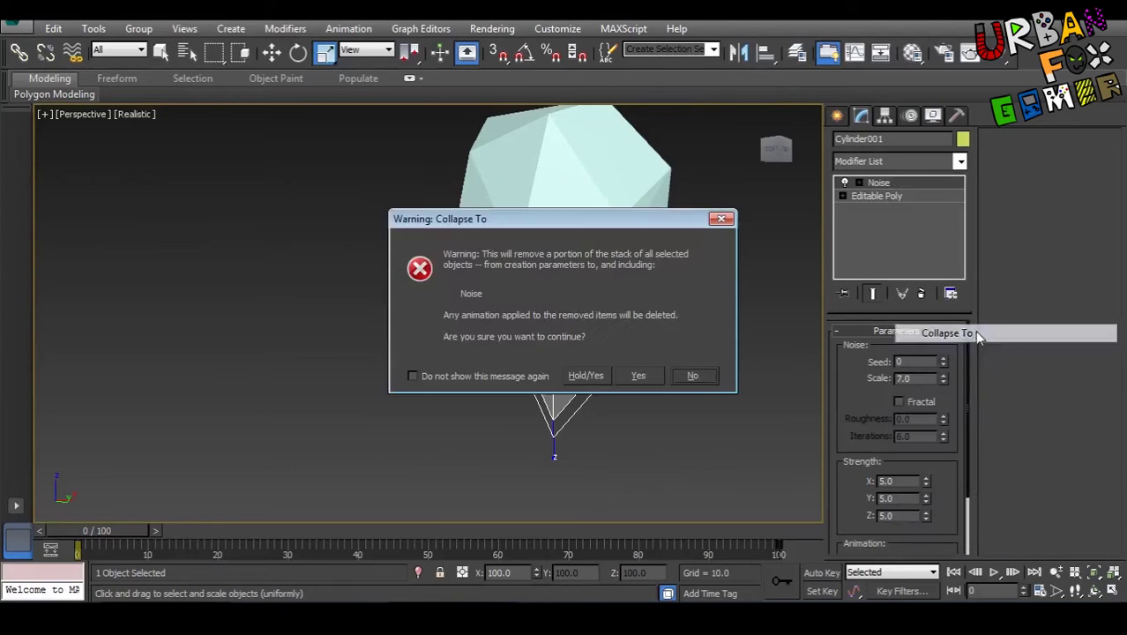
{"action": "left_click", "coordinate": [650, 383]}
- Select the trunk and open the Material Editor, repositioning and enlarging it to show the basic shader parameters
{"action": "middle_click_drag", "start_coordinate": [631, 285], "coordinate": [578, 391], "text": "alt"}
{"action": "key", "text": "q"}
{"action": "left_click", "coordinate": [596, 332]}
{"action": "left_click", "coordinate": [553, 348]}
{"action": "key", "text": "m"}
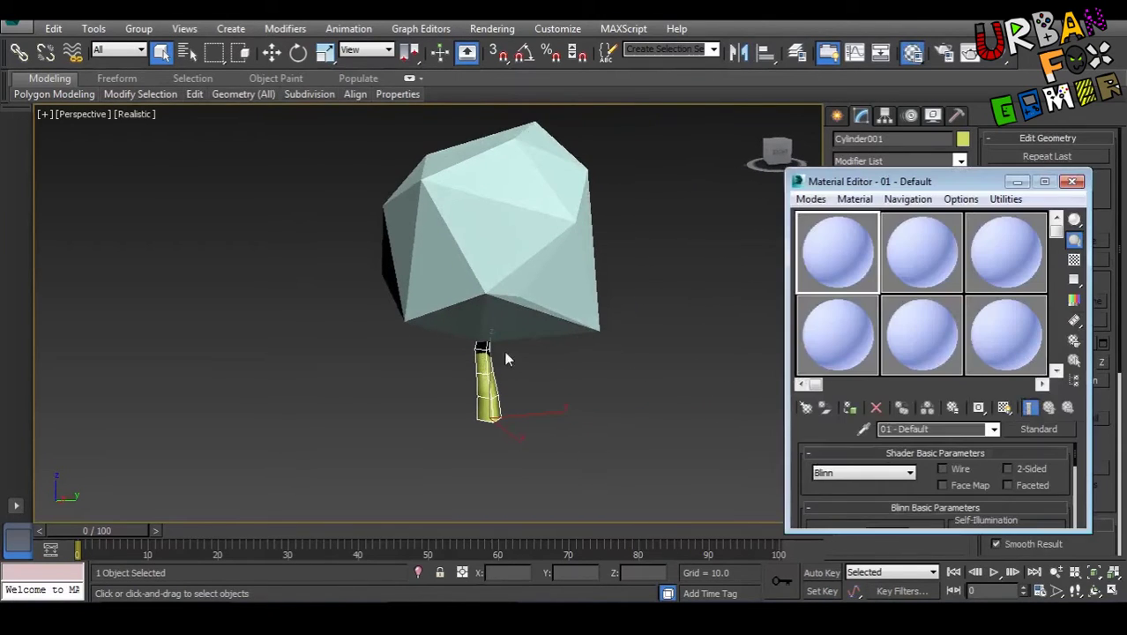
{"action": "left_click_drag", "start_coordinate": [879, 187], "coordinate": [849, 101]}
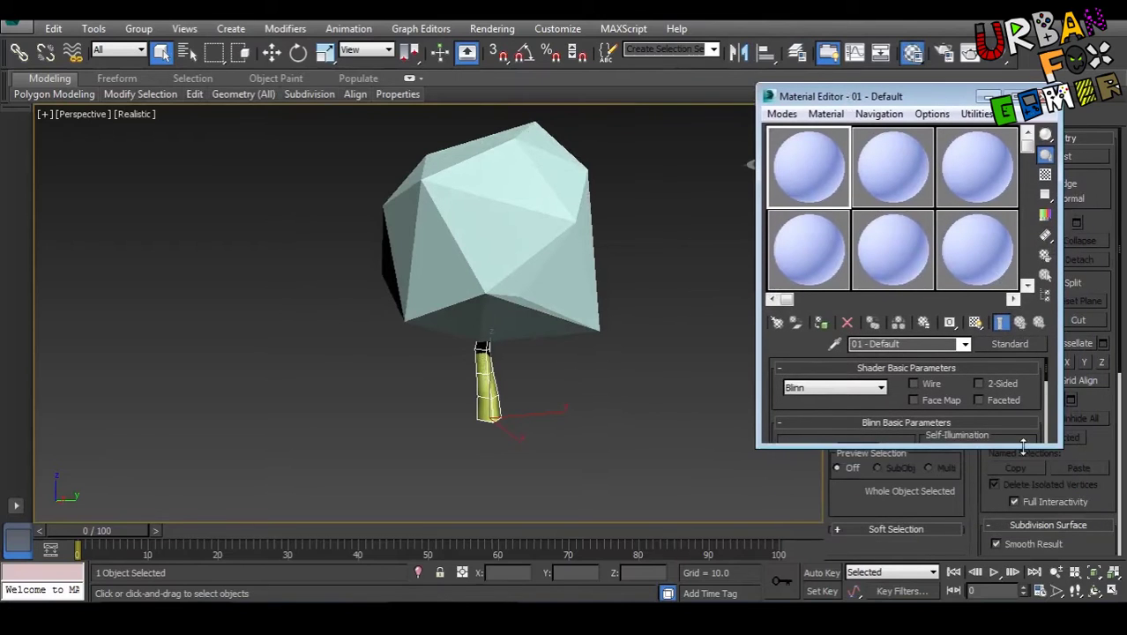
{"action": "left_click_drag", "start_coordinate": [1023, 445], "coordinate": [1023, 582]}
- Set the first material's diffuse colour to dark brown and assign the material to the trunk
{"action": "left_click", "coordinate": [860, 472]}
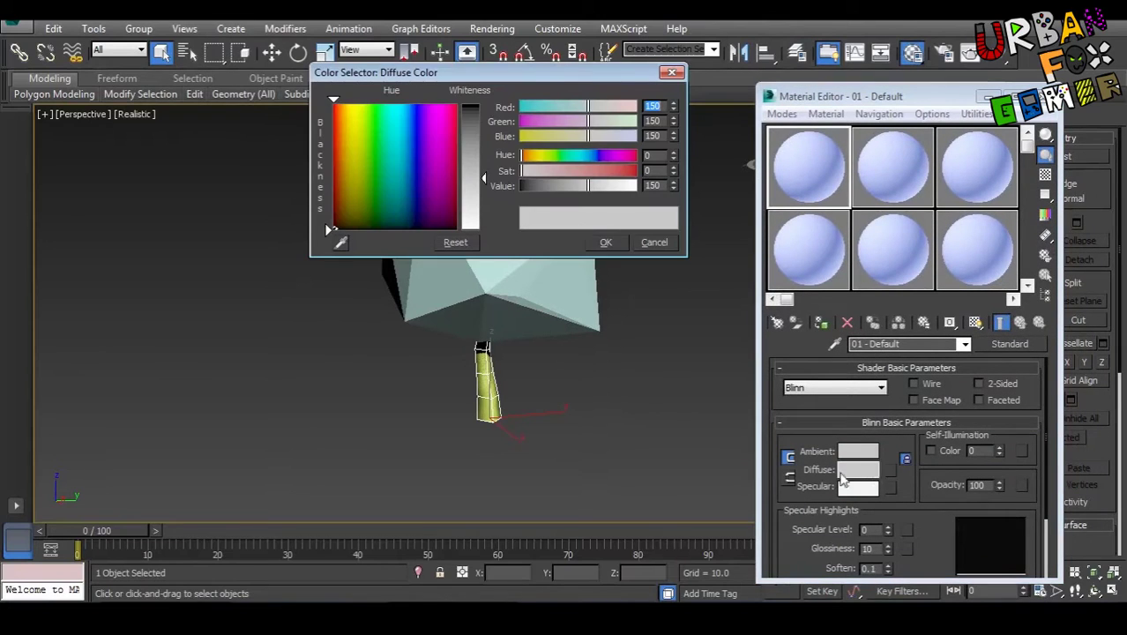
{"action": "left_click_drag", "start_coordinate": [385, 139], "coordinate": [339, 217]}
{"action": "left_click_drag", "start_coordinate": [483, 177], "coordinate": [482, 115]}
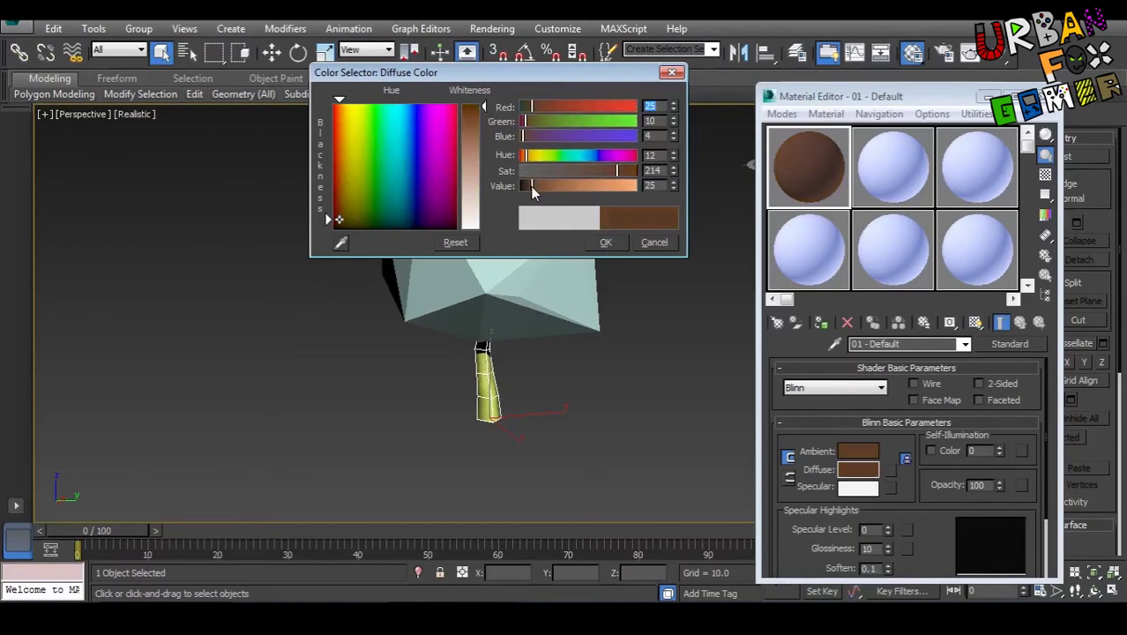
{"action": "left_click", "coordinate": [606, 241]}
{"action": "left_click_drag", "start_coordinate": [838, 174], "coordinate": [489, 384]}
- Set the second material's diffuse colour to lime green (RGB 138, 255, 13) and assign it to the crown
{"action": "left_click", "coordinate": [549, 292]}
{"action": "left_click", "coordinate": [921, 185]}
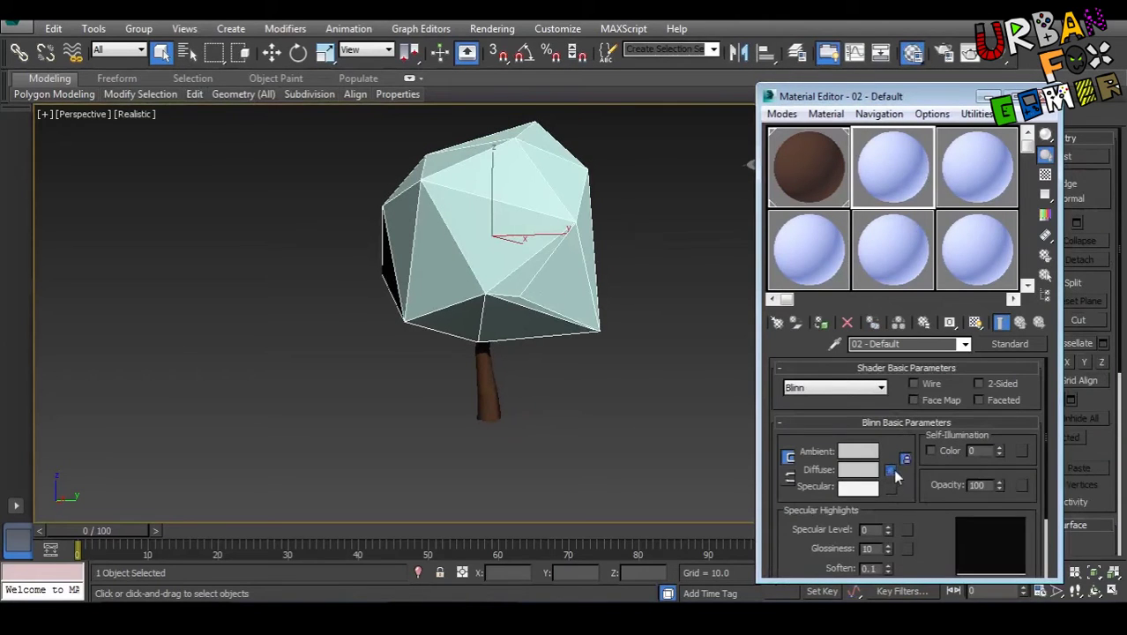
{"action": "left_click", "coordinate": [890, 470]}
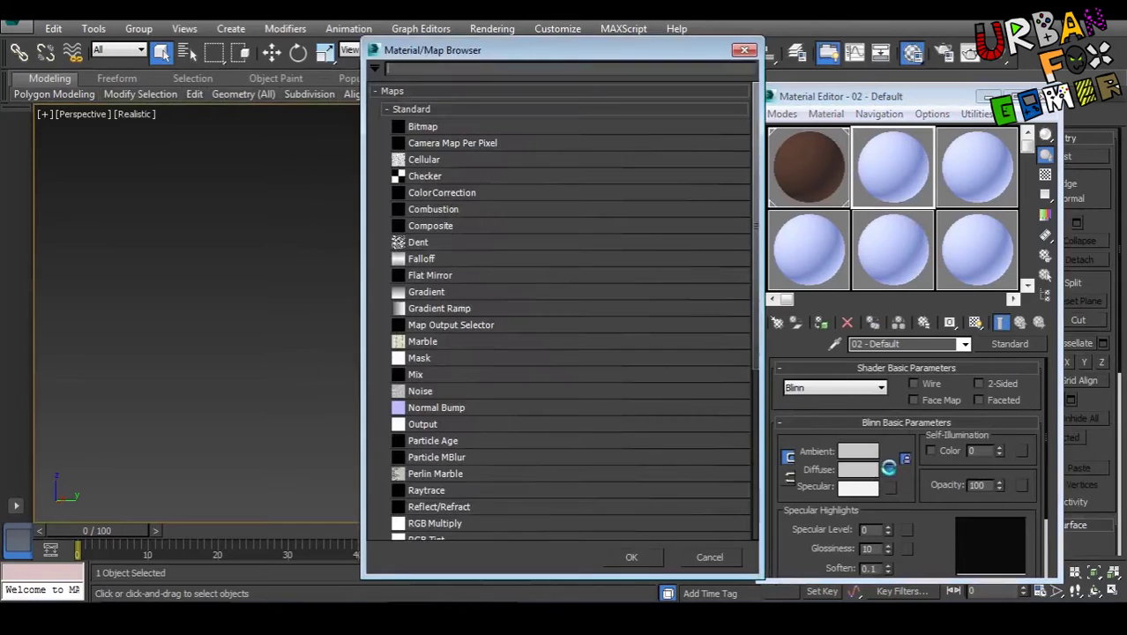
{"action": "left_click", "coordinate": [732, 555]}
{"action": "left_click", "coordinate": [869, 475]}
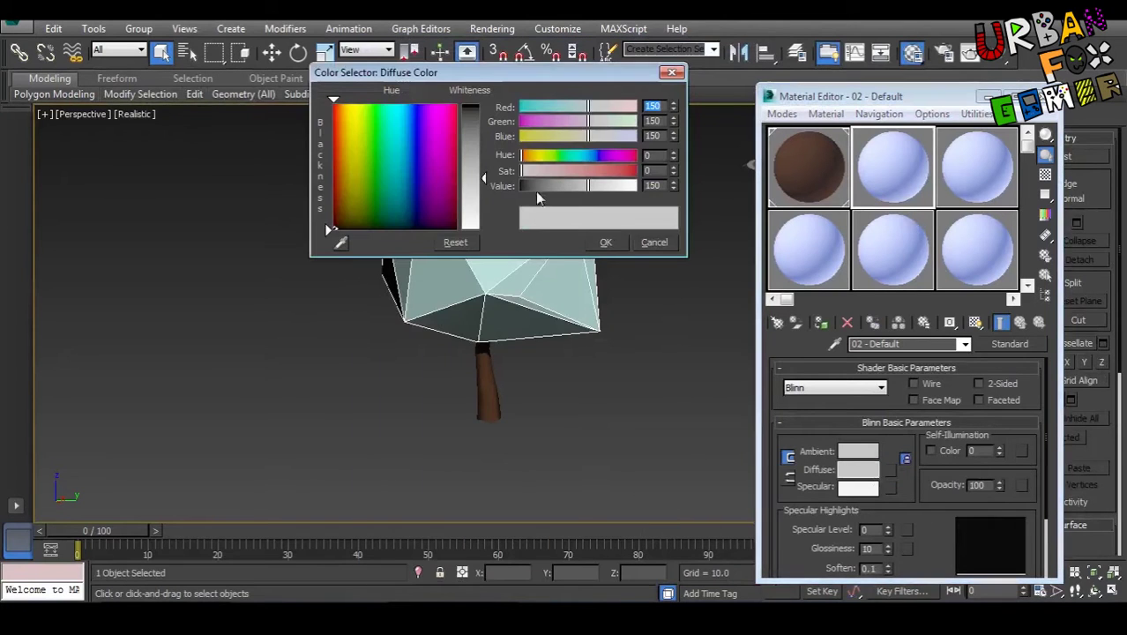
{"action": "left_click", "coordinate": [363, 108]}
{"action": "left_click_drag", "start_coordinate": [482, 126], "coordinate": [489, 112]}
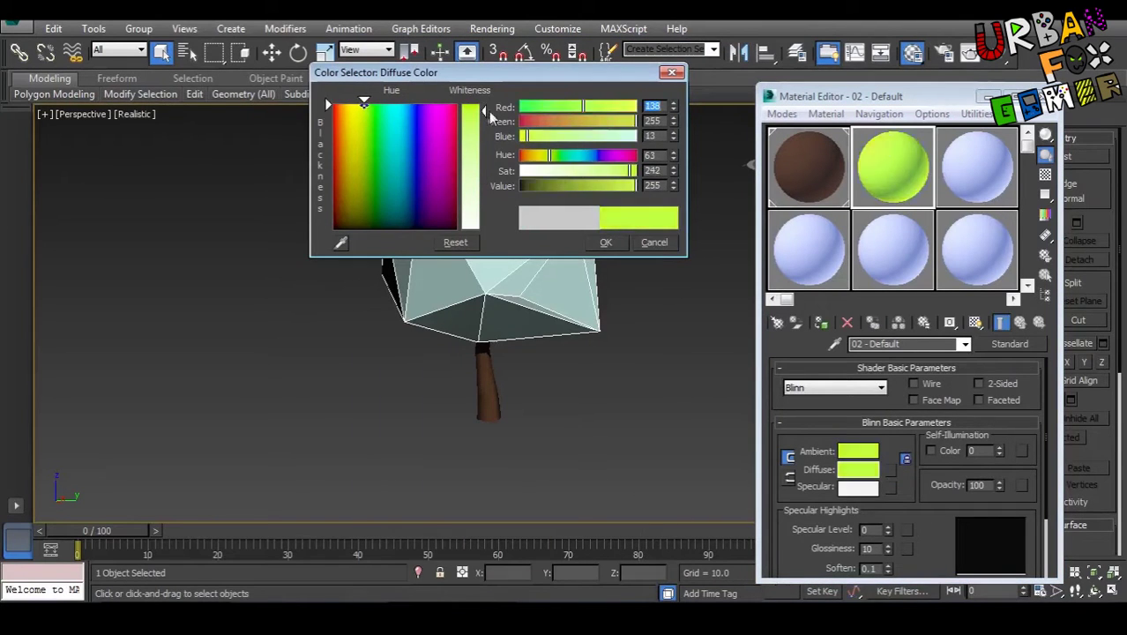
{"action": "left_click", "coordinate": [605, 242]}
{"action": "left_click_drag", "start_coordinate": [894, 187], "coordinate": [511, 259]}
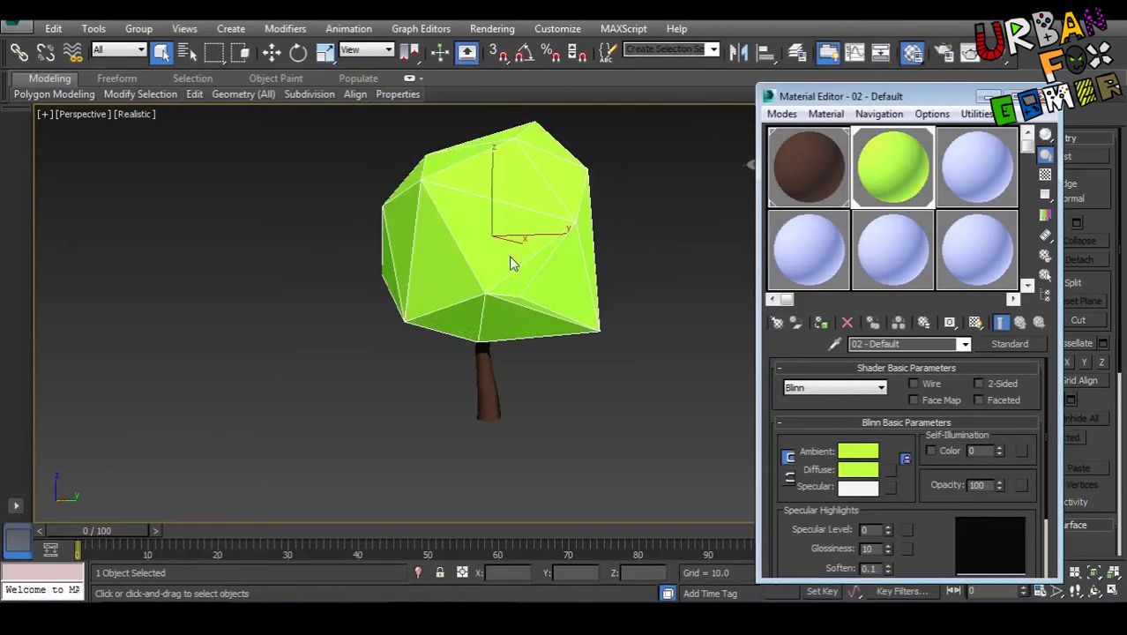
- Minimize the Material Editor to clear the view of the trunk
{"action": "left_click", "coordinate": [532, 408]}
{"action": "left_click", "coordinate": [490, 402]}
{"action": "scroll", "coordinate": [490, 402], "scroll_direction": "up", "scroll_amount": 4}
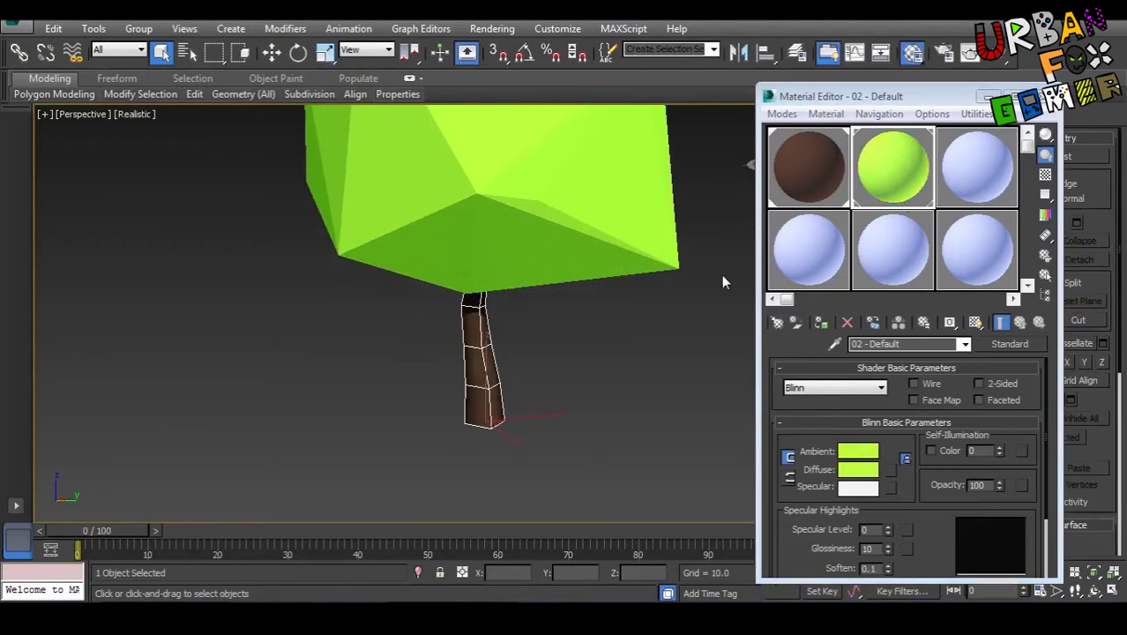
{"action": "left_click", "coordinate": [988, 96]}
{"action": "left_click", "coordinate": [558, 390]}
{"action": "scroll", "coordinate": [496, 375], "scroll_direction": "up", "scroll_amount": 4}
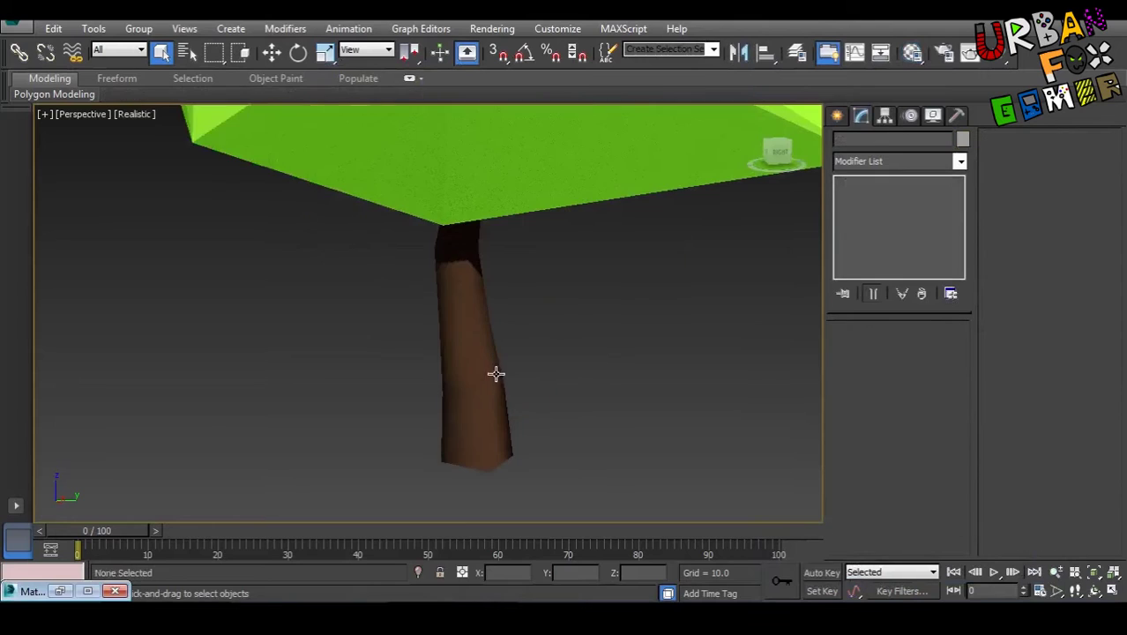
- Select all of the trunk's polygons, clear their smoothing groups and deselect the trunk
{"action": "left_click", "coordinate": [477, 396]}
{"action": "left_click", "coordinate": [913, 350]}
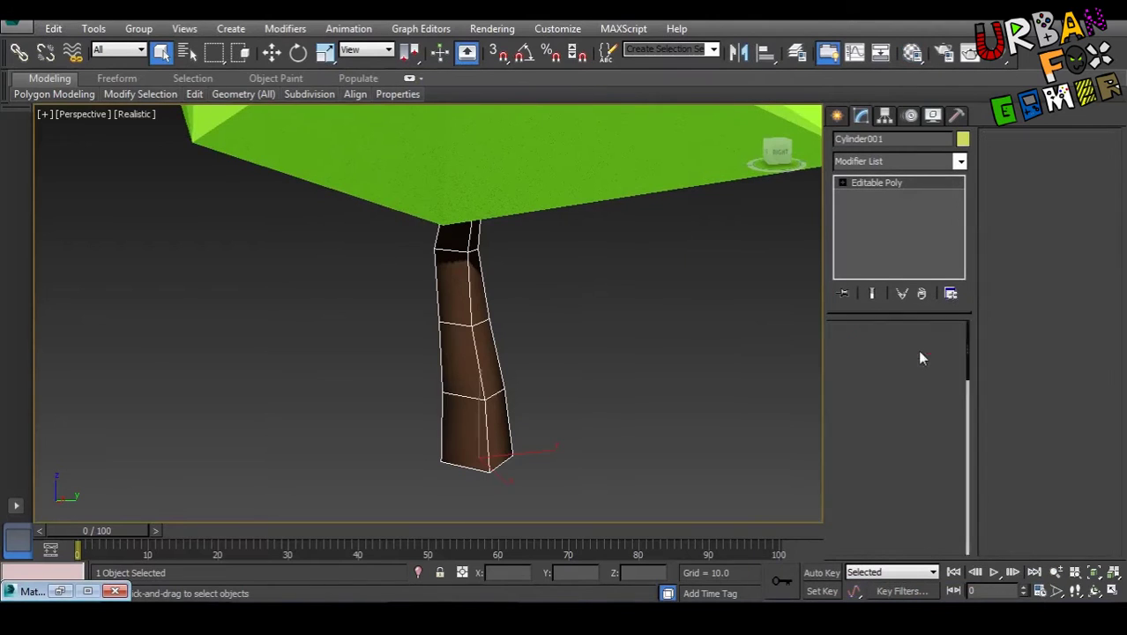
{"action": "key", "text": "ctrl+a"}
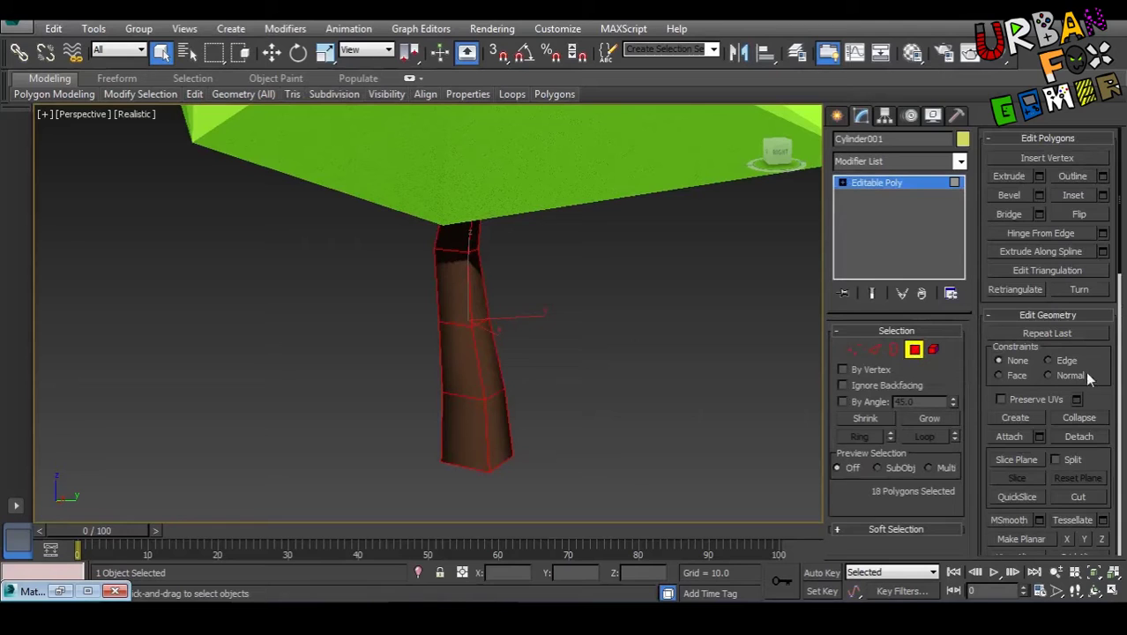
{"action": "scroll", "coordinate": [1090, 375], "scroll_direction": "down", "scroll_amount": 10}
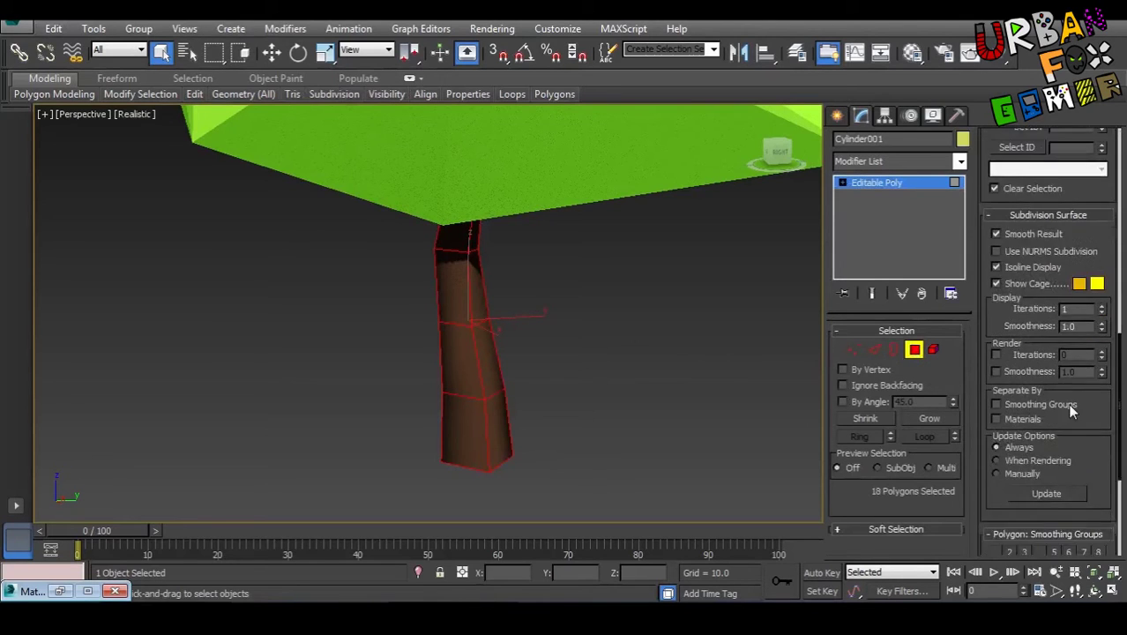
{"action": "scroll", "coordinate": [1070, 408], "scroll_direction": "down", "scroll_amount": 3}
{"action": "left_click", "coordinate": [1079, 520]}
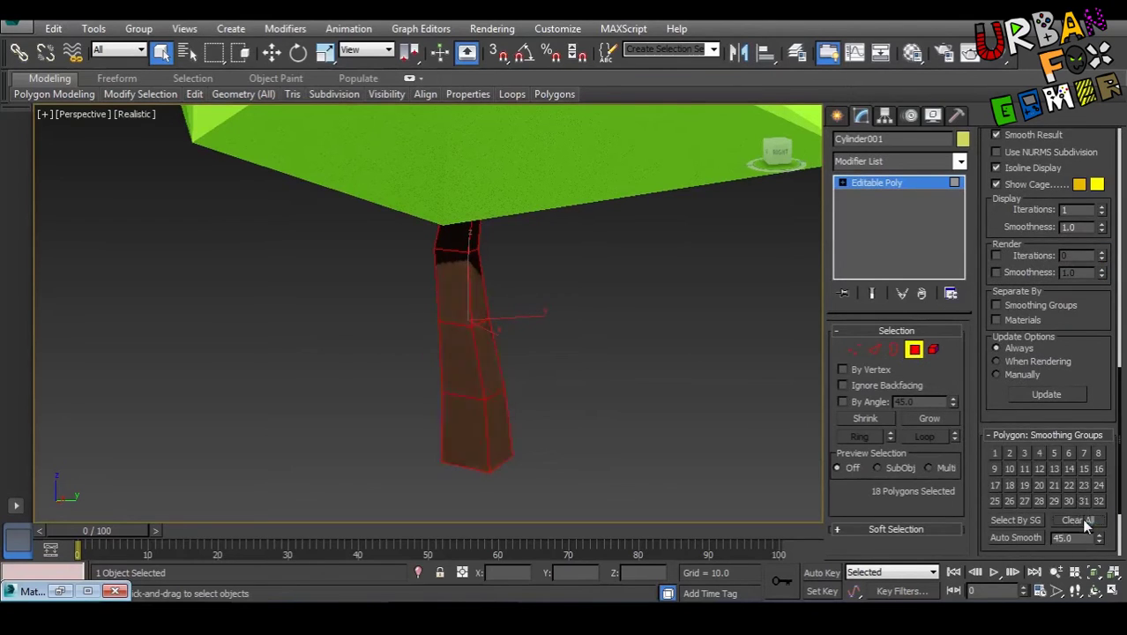
{"action": "left_click", "coordinate": [913, 349]}
{"action": "left_click", "coordinate": [615, 387]}
- Create a geosphere with a radius of about 22.1 beside the tree, using the Octa base type
{"action": "scroll", "coordinate": [608, 383], "scroll_direction": "down", "scroll_amount": 3}
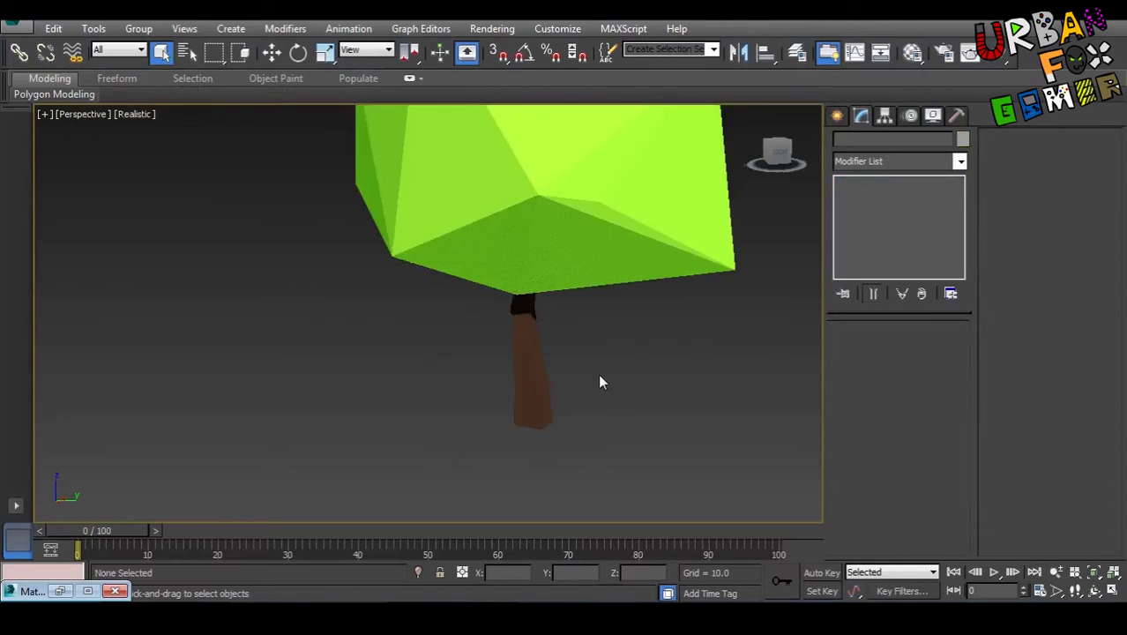
{"action": "middle_click_drag", "start_coordinate": [596, 373], "coordinate": [521, 360], "text": "alt"}
{"action": "middle_click_drag", "start_coordinate": [340, 338], "coordinate": [458, 355], "text": "alt"}
{"action": "scroll", "coordinate": [450, 359], "scroll_direction": "up", "scroll_amount": 2}
{"action": "scroll", "coordinate": [468, 364], "scroll_direction": "down", "scroll_amount": 2}
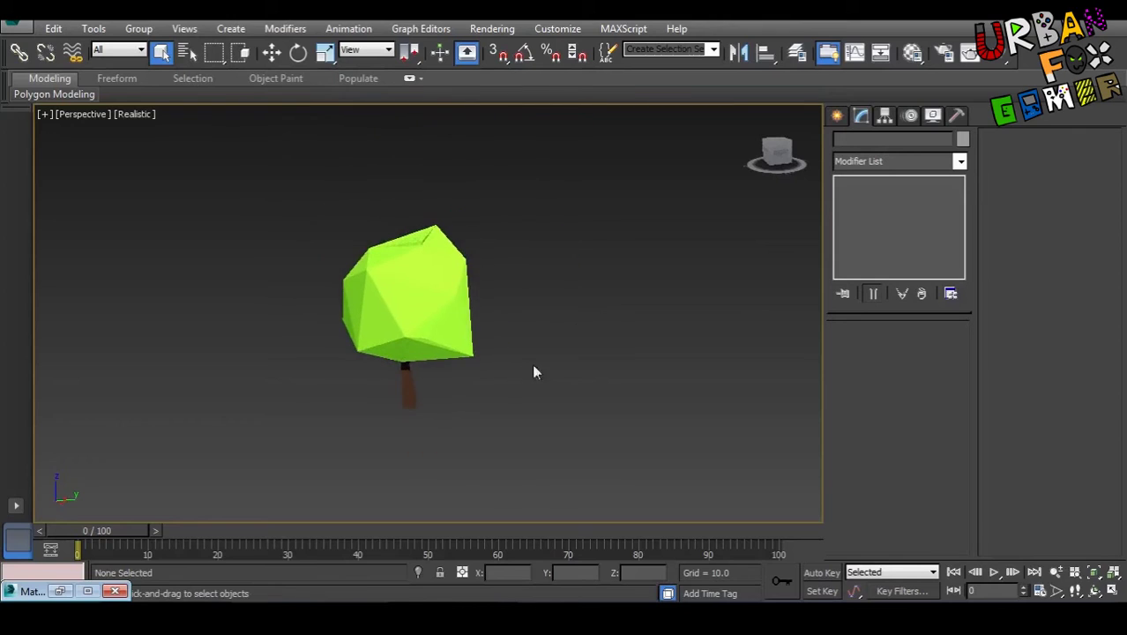
{"action": "left_click", "coordinate": [843, 120]}
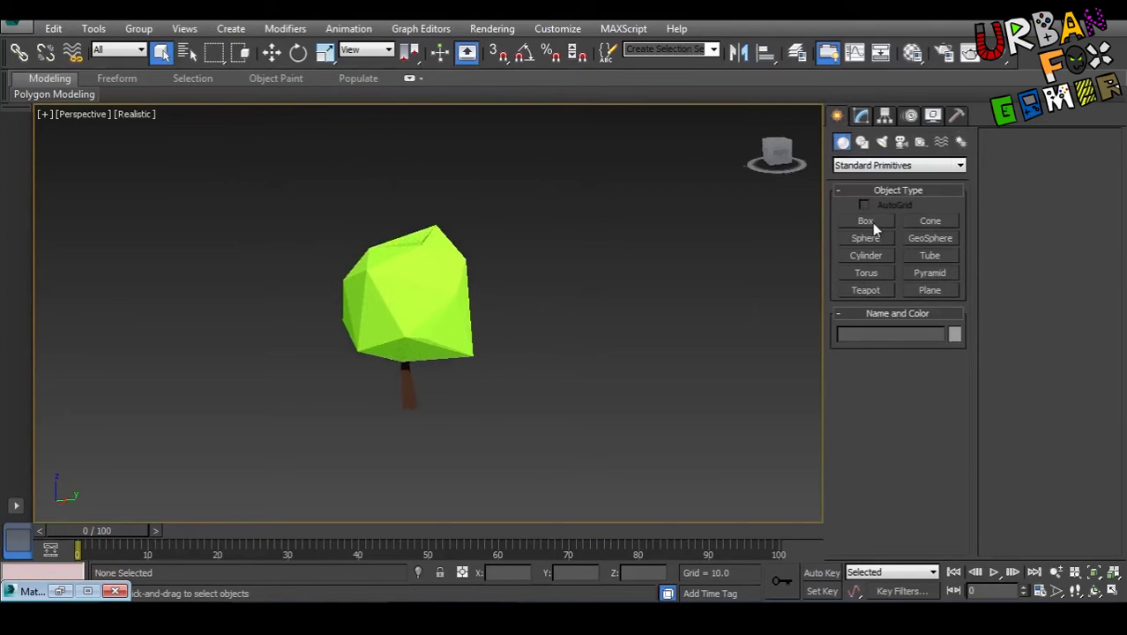
{"action": "left_click", "coordinate": [917, 239]}
{"action": "middle_click_drag", "start_coordinate": [672, 298], "coordinate": [556, 238]}
{"action": "scroll", "coordinate": [543, 287], "scroll_direction": "up", "scroll_amount": 4}
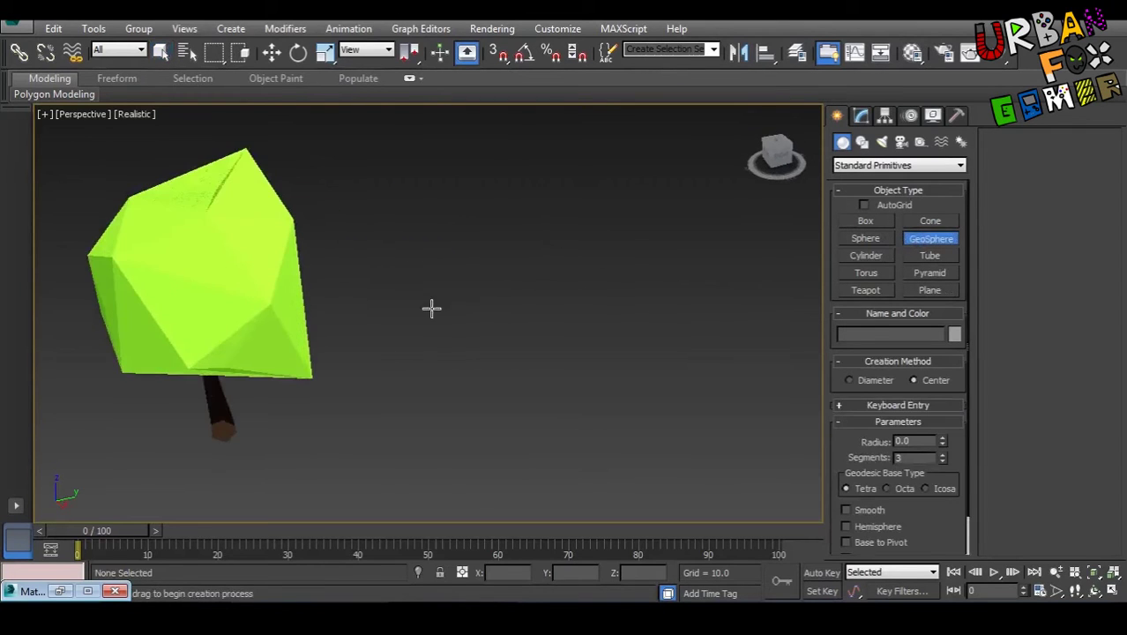
{"action": "left_click_drag", "start_coordinate": [473, 374], "coordinate": [588, 435]}
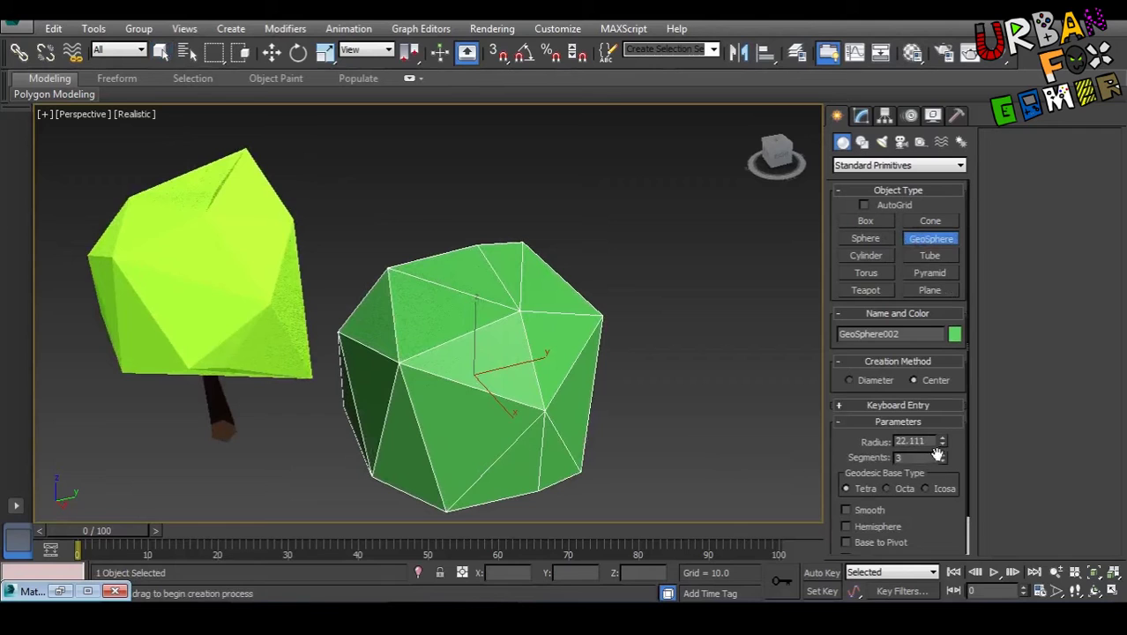
{"action": "left_click", "coordinate": [905, 489]}
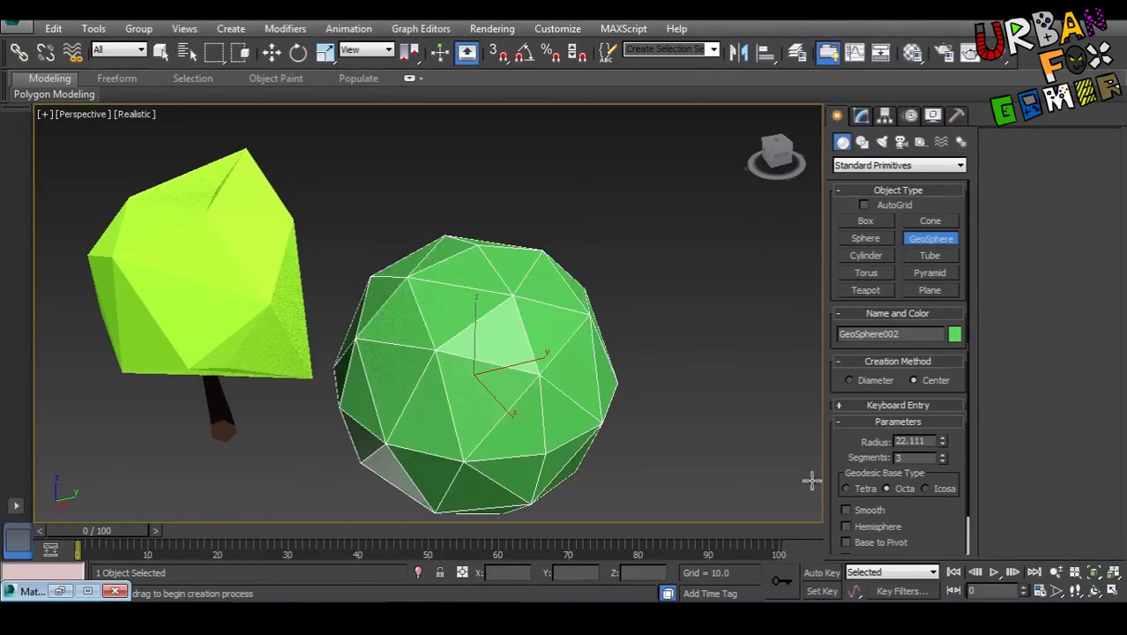
- Set the new geosphere's segments to 4
{"action": "middle_click_drag", "start_coordinate": [680, 468], "coordinate": [676, 414], "text": "alt"}
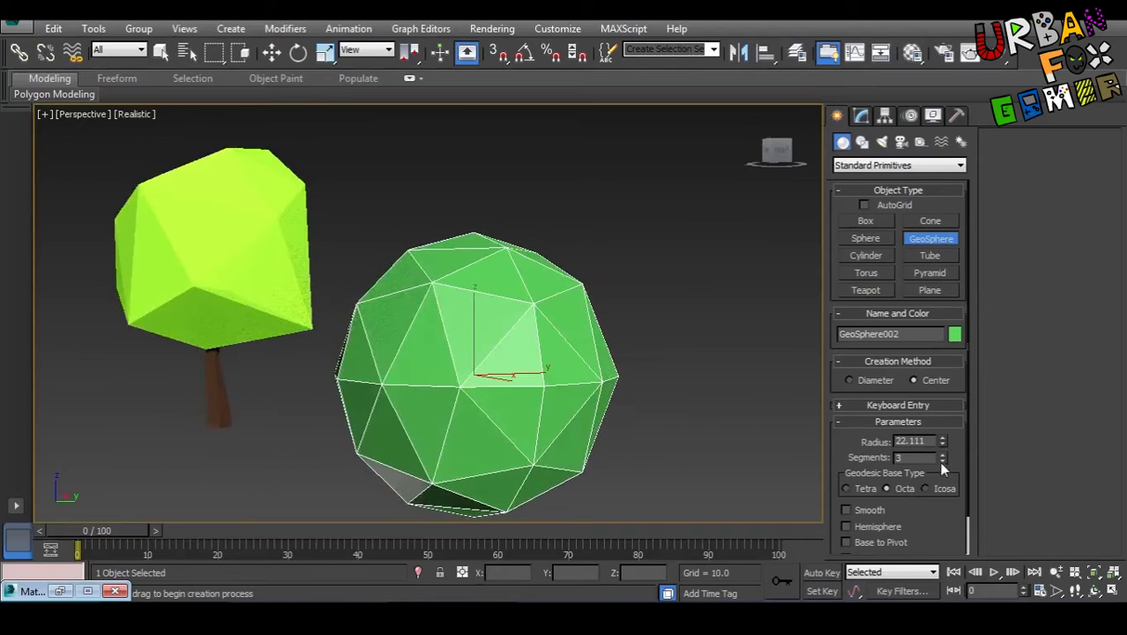
{"action": "left_click", "coordinate": [942, 462]}
{"action": "left_click", "coordinate": [942, 455]}
{"action": "left_click", "coordinate": [942, 455]}
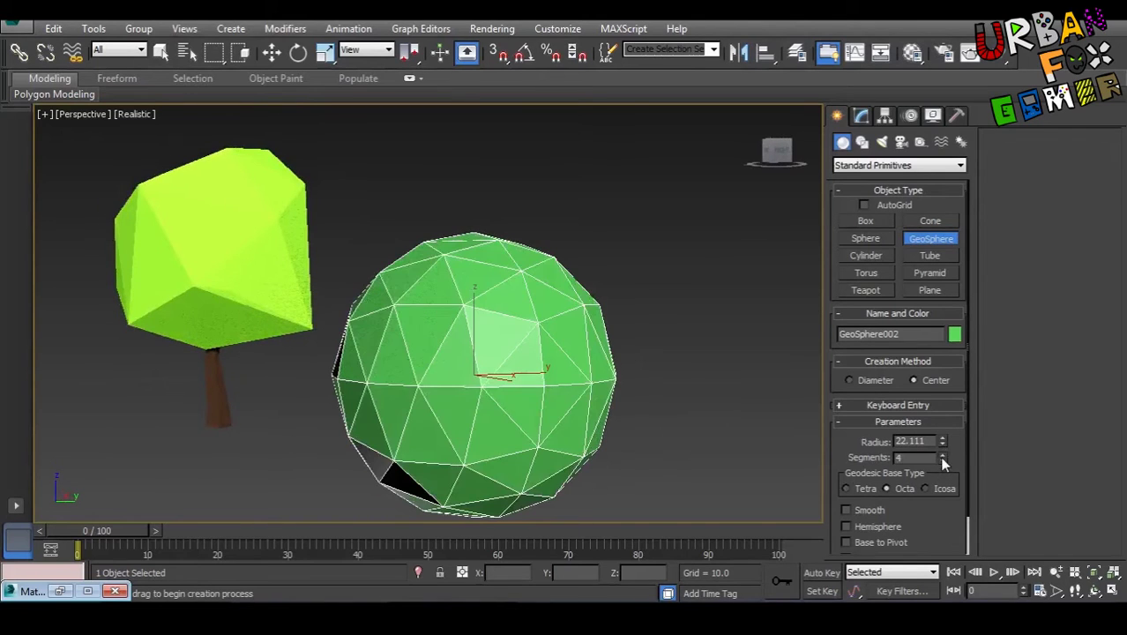
{"action": "middle_click_drag", "start_coordinate": [591, 410], "coordinate": [553, 343], "text": "alt"}
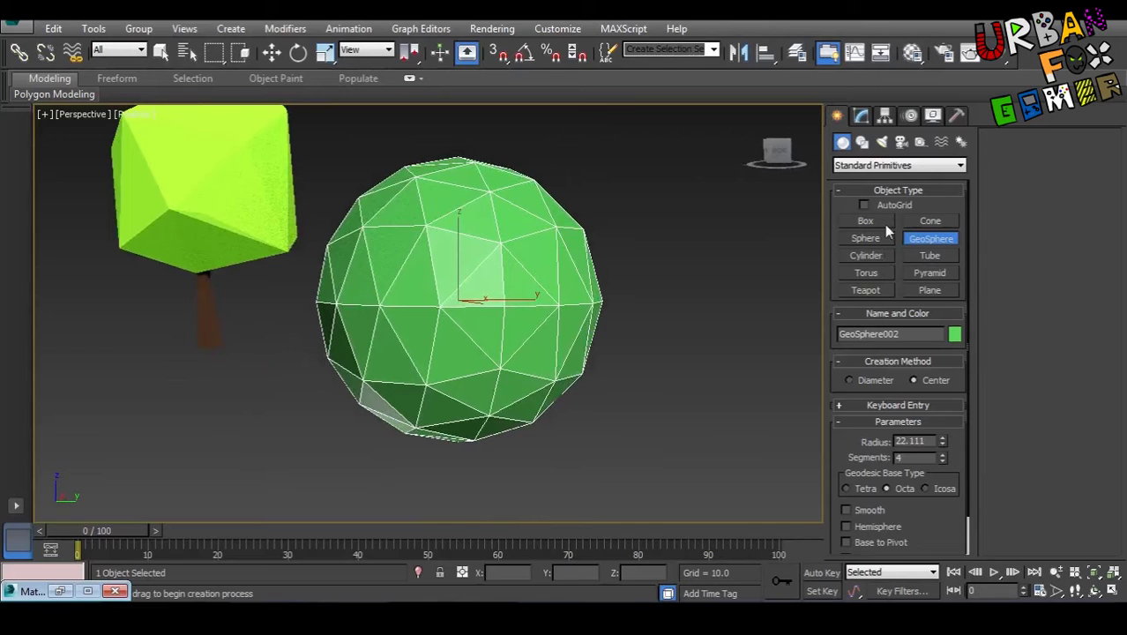
- Create a box about 4.3 long, 4.5 wide and 23.7 high beside the geosphere, with one length, width and height segment
{"action": "left_click", "coordinate": [878, 224]}
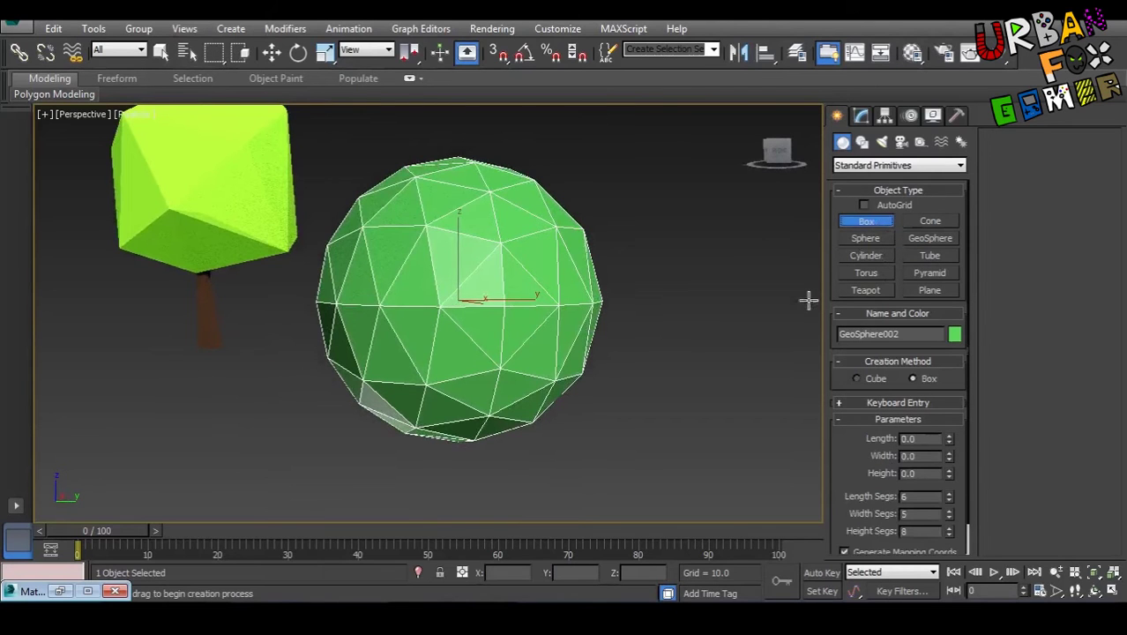
{"action": "middle_click_drag", "start_coordinate": [657, 335], "coordinate": [651, 429], "text": "alt"}
{"action": "left_click_drag", "start_coordinate": [651, 429], "coordinate": [683, 443]}
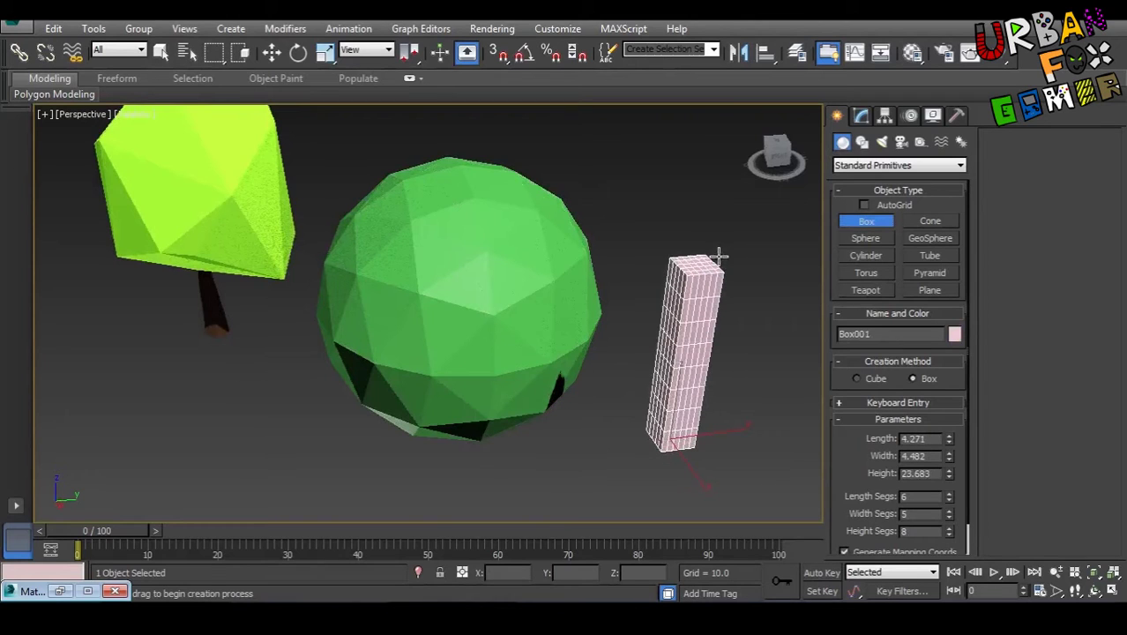
{"action": "right_click", "coordinate": [949, 499]}
{"action": "right_click", "coordinate": [950, 516]}
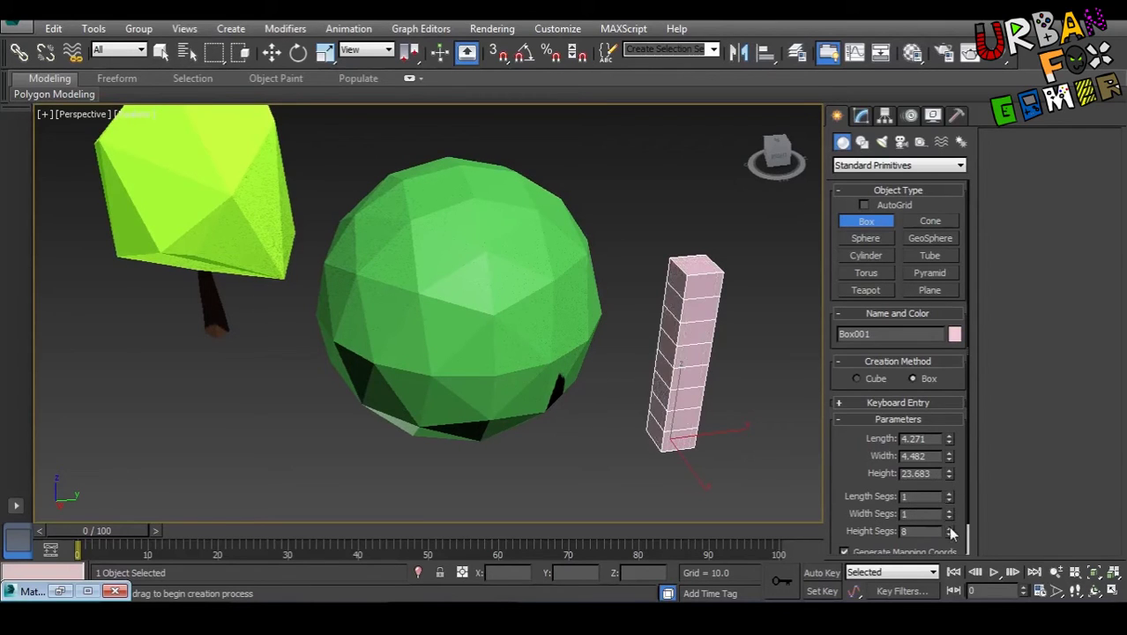
{"action": "right_click", "coordinate": [948, 532]}
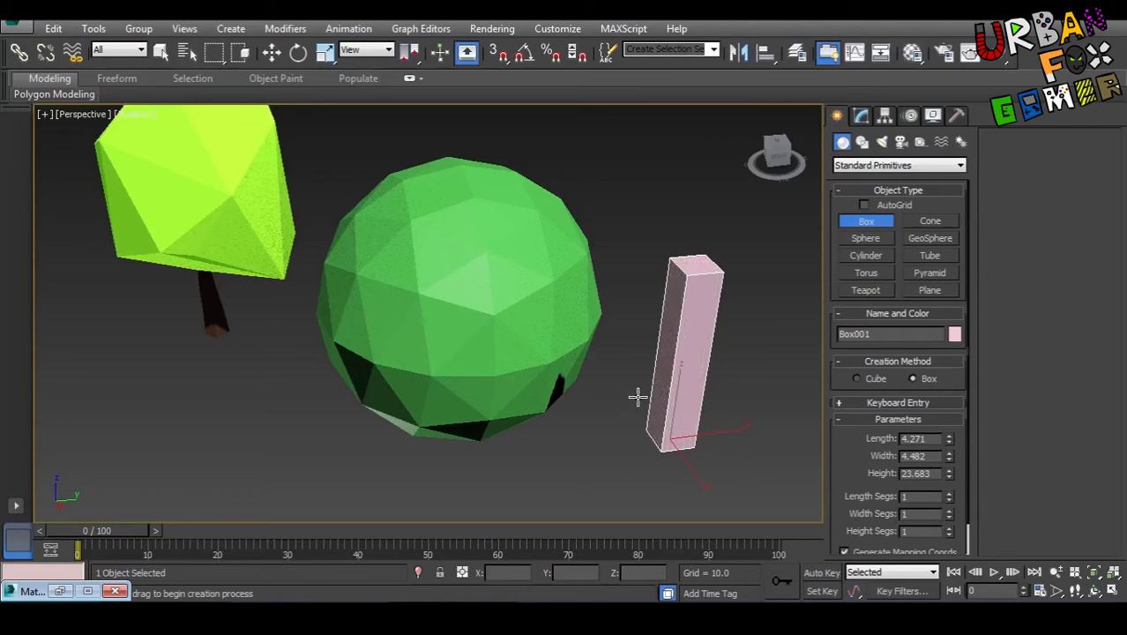
- Set the box's height segments to 6 and finish creating it
{"action": "middle_click_drag", "start_coordinate": [639, 392], "coordinate": [547, 410]}
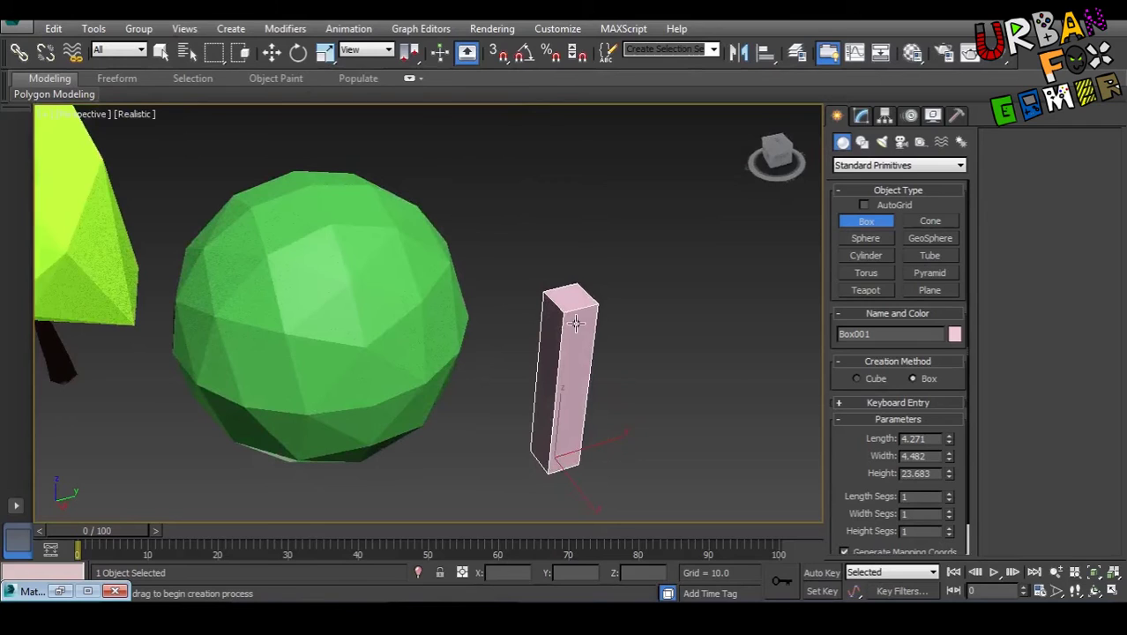
{"action": "left_click", "coordinate": [950, 527]}
{"action": "left_click", "coordinate": [950, 528]}
{"action": "left_click", "coordinate": [950, 528]}
{"action": "left_click", "coordinate": [950, 527]}
{"action": "left_click", "coordinate": [950, 527]}
{"action": "right_click", "coordinate": [589, 448]}
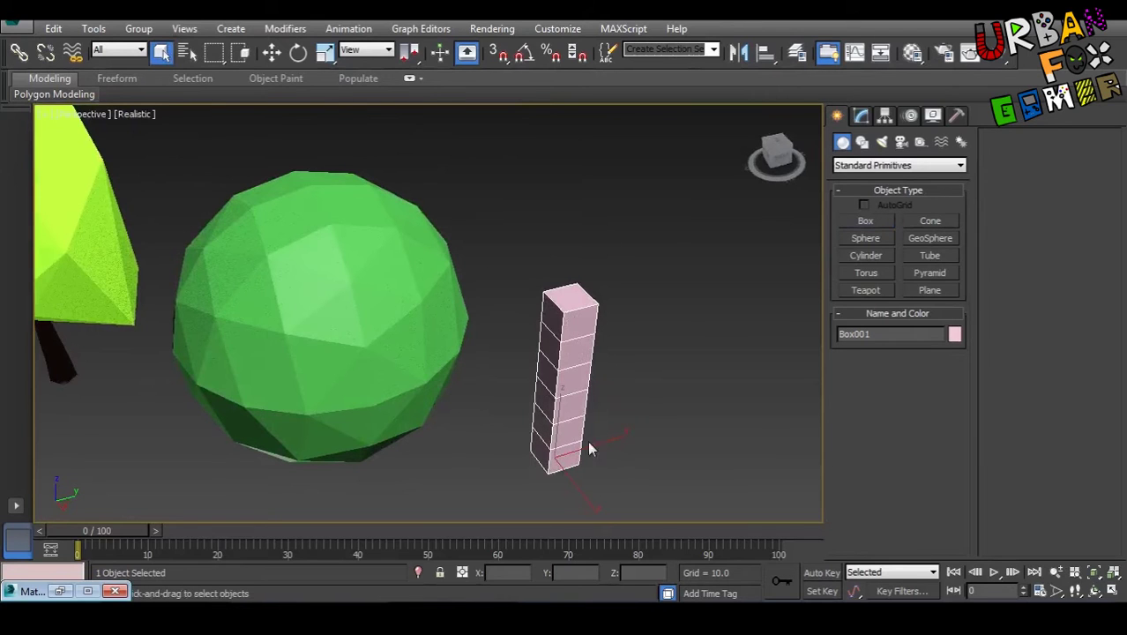
- Convert the segmented box to an Editable Poly
{"action": "right_click", "coordinate": [572, 390]}
{"action": "mouse_move", "coordinate": [721, 527]}
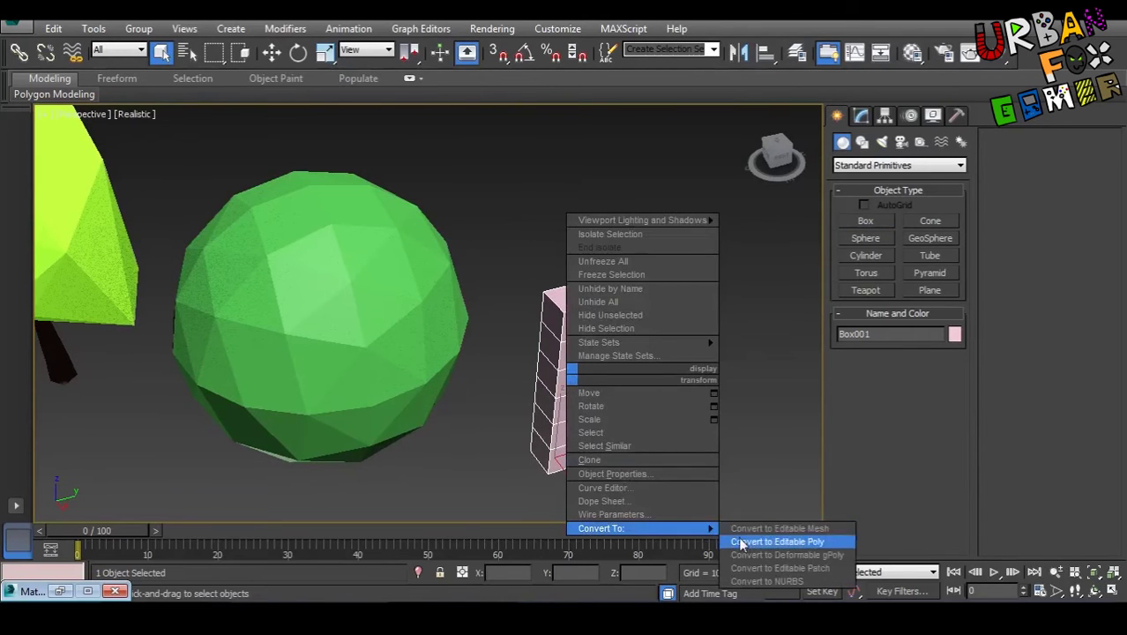
{"action": "left_click", "coordinate": [750, 539]}
{"action": "middle_click_drag", "start_coordinate": [615, 365], "coordinate": [269, 501], "text": "alt"}
{"action": "middle_click_drag", "start_coordinate": [404, 371], "coordinate": [522, 378], "text": "alt"}
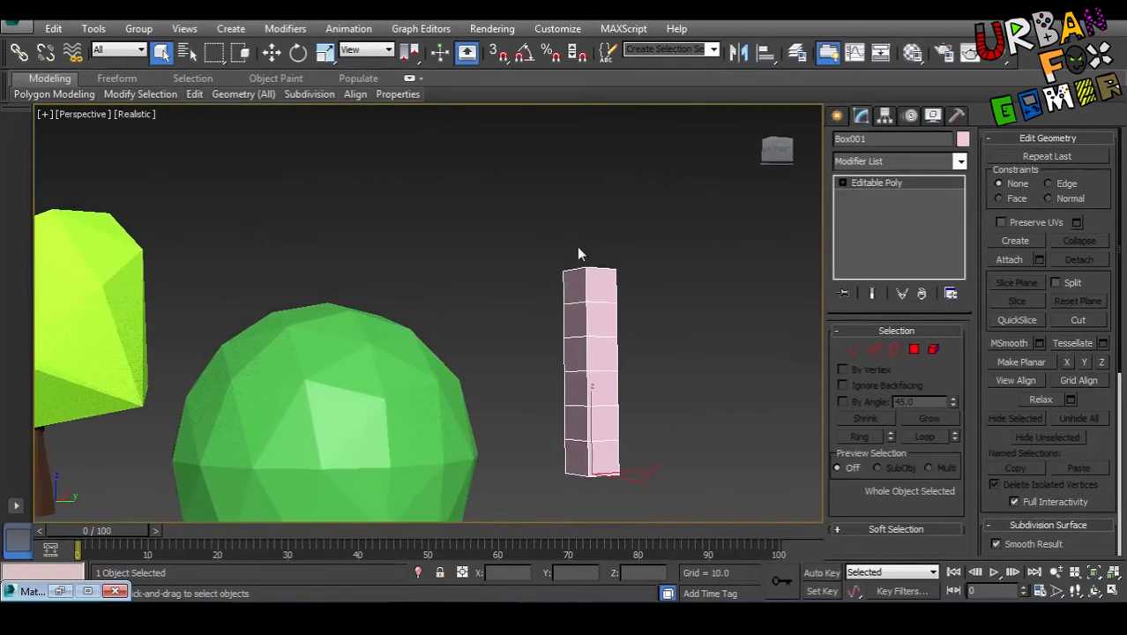
{"action": "middle_click_drag", "start_coordinate": [624, 477], "coordinate": [564, 483], "text": "alt"}
- Try to taper the box's upper end by uniformly scaling down its upper rows of vertices
{"action": "left_click", "coordinate": [854, 348]}
{"action": "left_click_drag", "start_coordinate": [655, 225], "coordinate": [556, 291]}
{"action": "middle_click_drag", "start_coordinate": [581, 294], "coordinate": [602, 273], "text": "alt"}
{"action": "key", "text": "e"}
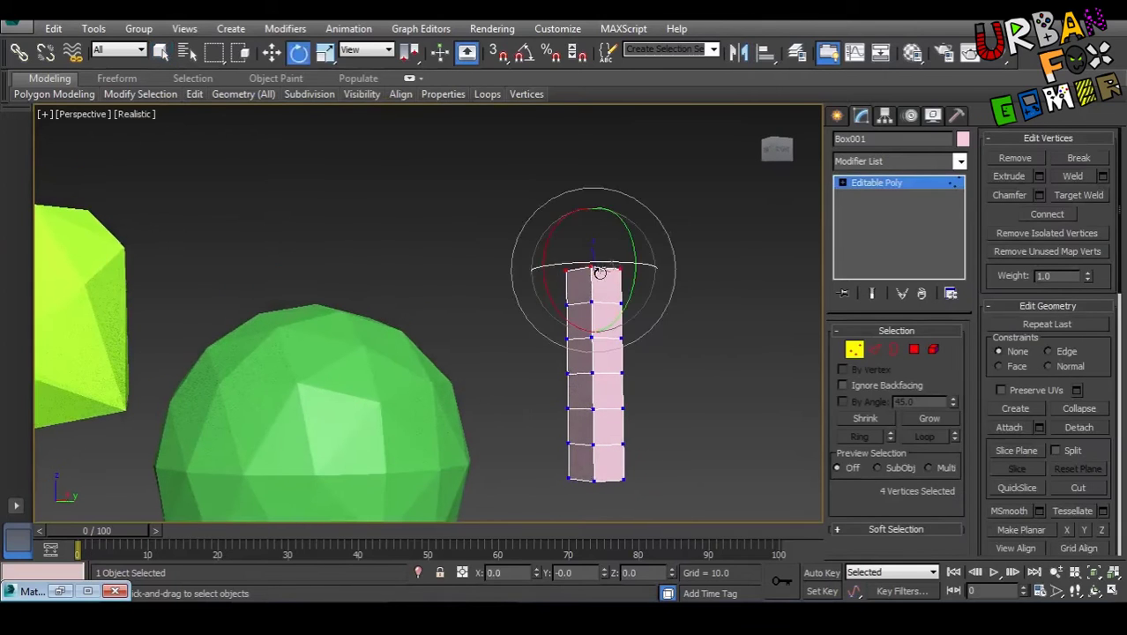
{"action": "key", "text": "r"}
{"action": "left_click_drag", "start_coordinate": [591, 267], "coordinate": [593, 284]}
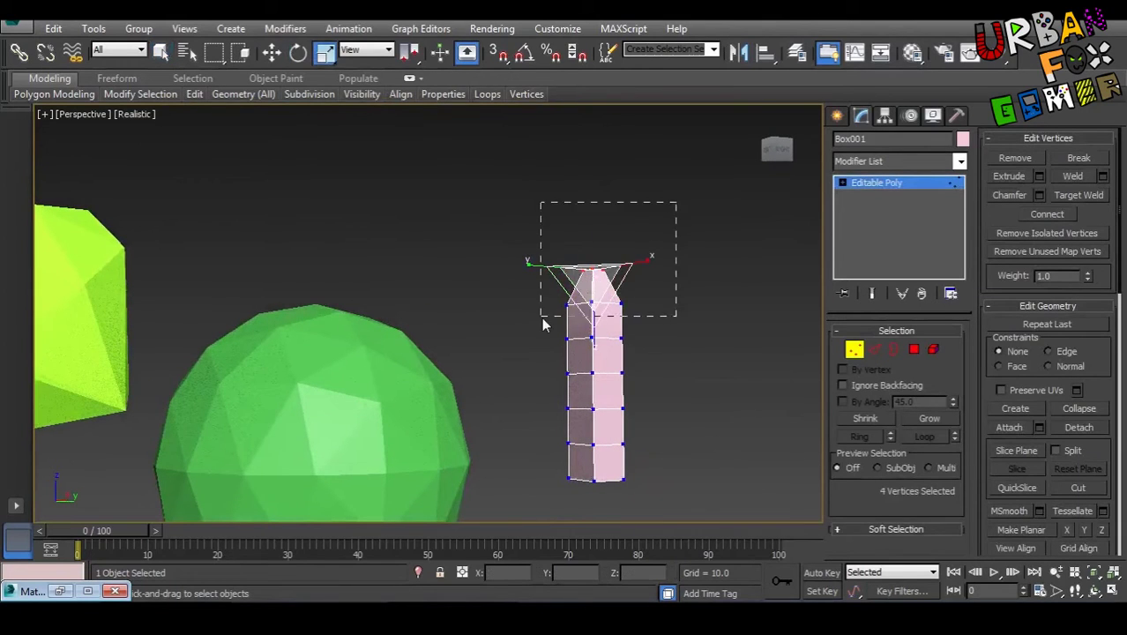
{"action": "left_click_drag", "start_coordinate": [541, 318], "coordinate": [540, 317]}
{"action": "left_click_drag", "start_coordinate": [591, 289], "coordinate": [584, 319]}
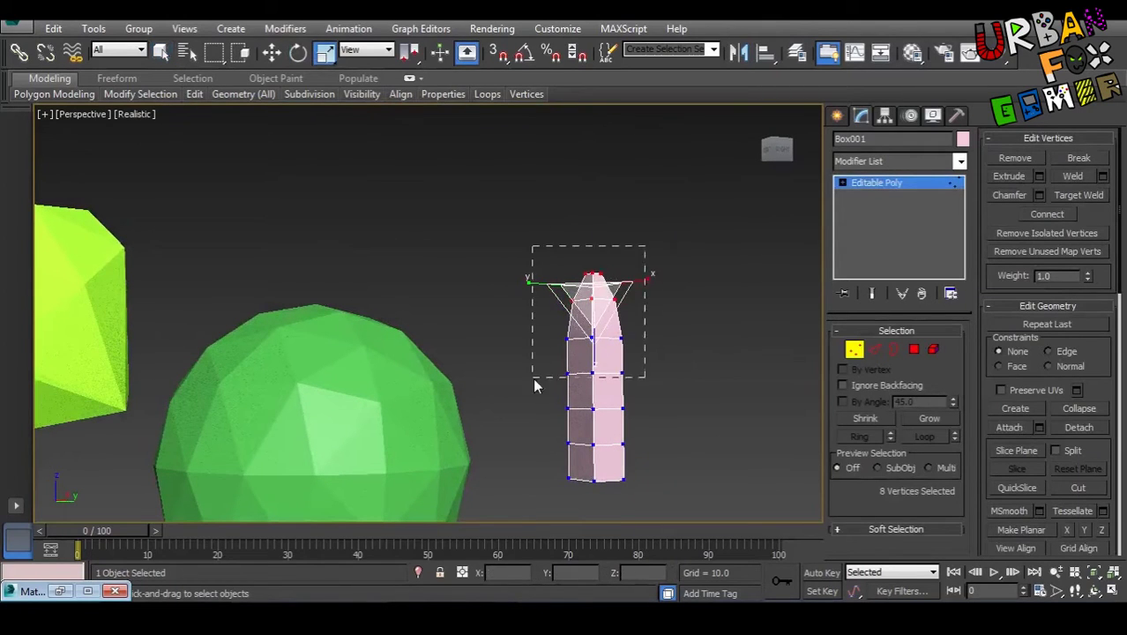
{"action": "left_click_drag", "start_coordinate": [535, 377], "coordinate": [533, 383]}
{"action": "middle_click_drag", "start_coordinate": [638, 320], "coordinate": [649, 352], "text": "alt"}
- Undo the vertex scaling, the Editable Poly conversion and the box's added height segments
{"action": "key", "text": "ctrl+z"}
{"action": "key", "text": "ctrl+z"}
{"action": "key", "text": "ctrl+z"}
{"action": "key", "text": "ctrl+z"}
{"action": "key", "text": "ctrl+z"}
{"action": "key", "text": "ctrl+z"}
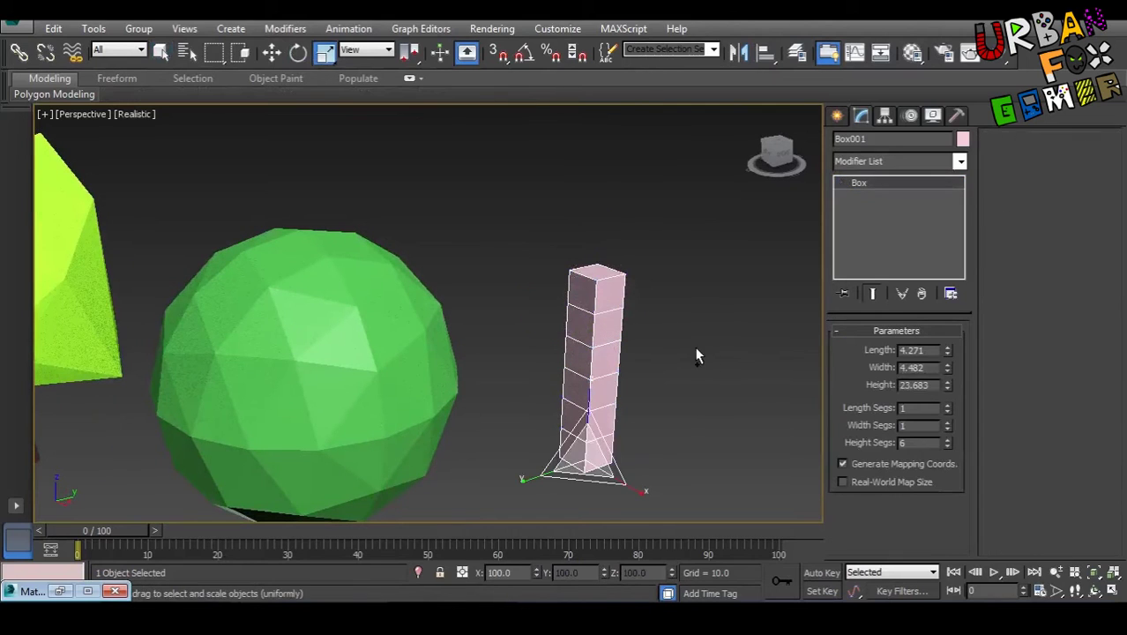
{"action": "key", "text": "ctrl+z"}
{"action": "key", "text": "ctrl+z"}
{"action": "key", "text": "ctrl+z"}
{"action": "key", "text": "ctrl+z"}
{"action": "key", "text": "ctrl+z"}
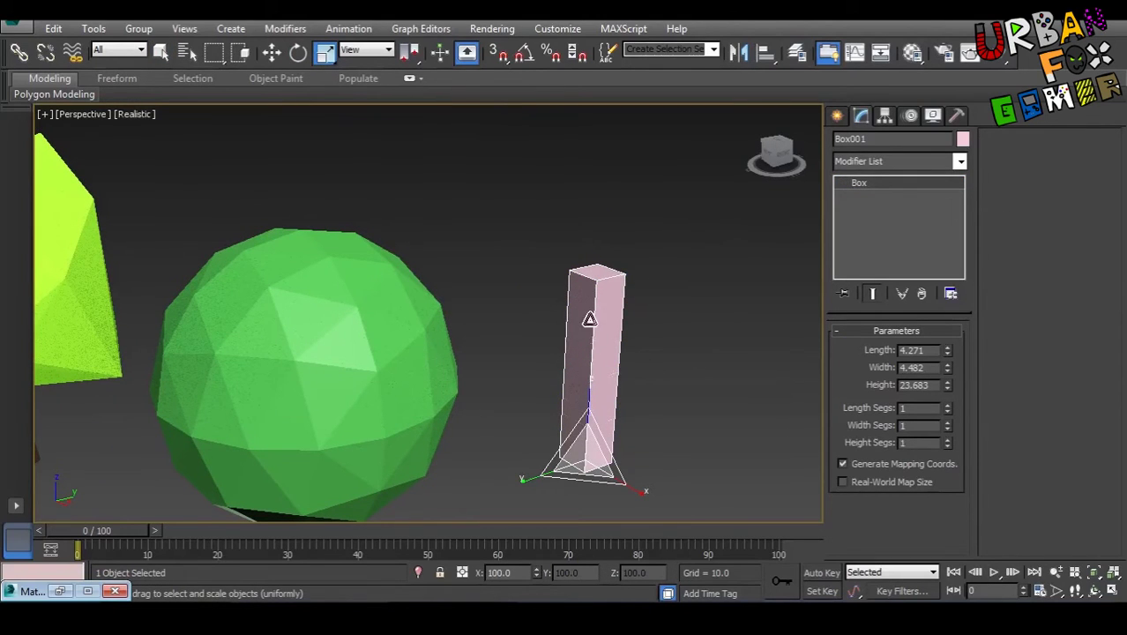
- Convert the box to an Editable Poly and taper it by uniformly scaling down its top polygon
{"action": "right_click", "coordinate": [589, 319]}
{"action": "mouse_move", "coordinate": [722, 469]}
{"action": "left_click", "coordinate": [794, 482]}
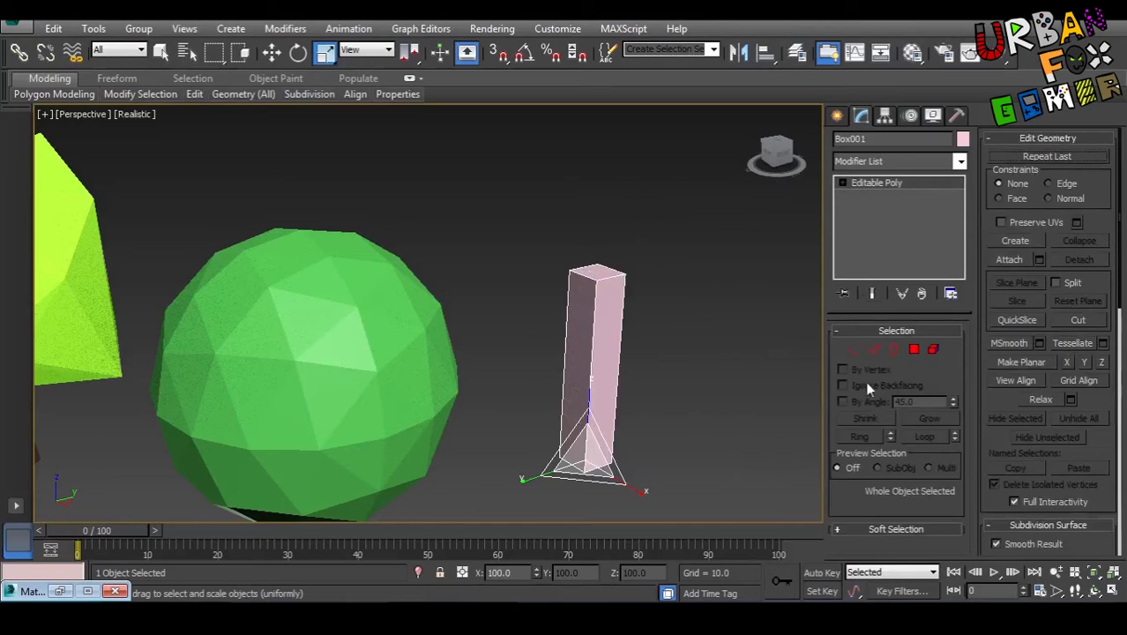
{"action": "left_click", "coordinate": [914, 349]}
{"action": "left_click", "coordinate": [600, 280]}
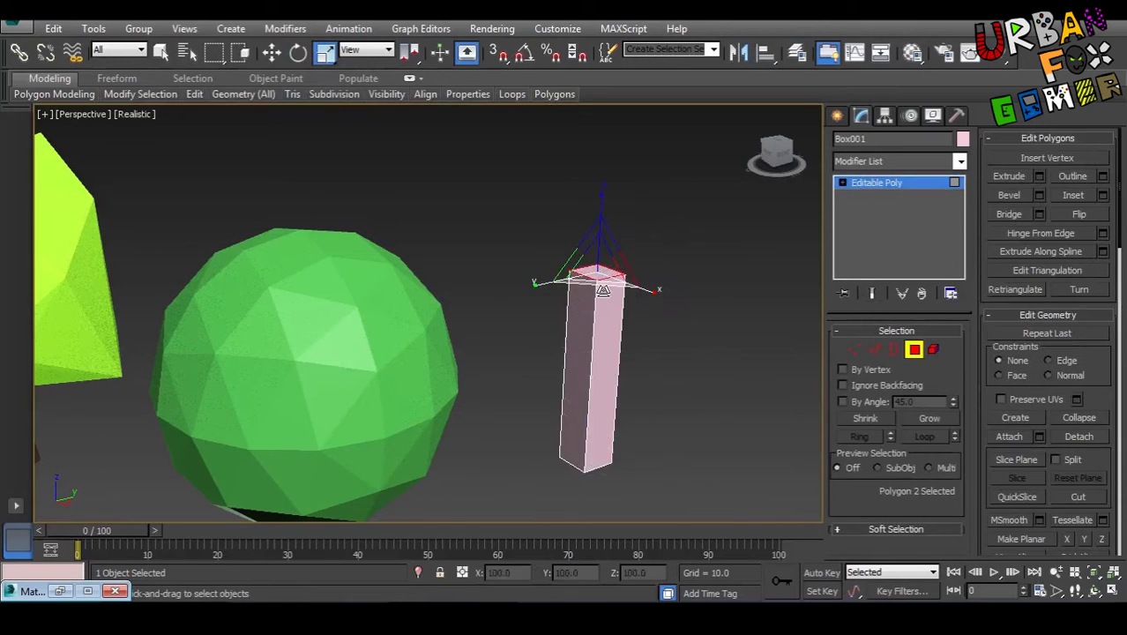
{"action": "left_click_drag", "start_coordinate": [601, 284], "coordinate": [589, 238]}
- Connect the trunk's four vertical edges with 4 segments to divide it into height rows
{"action": "middle_click_drag", "start_coordinate": [623, 311], "coordinate": [630, 330], "text": "alt"}
{"action": "left_click", "coordinate": [875, 350]}
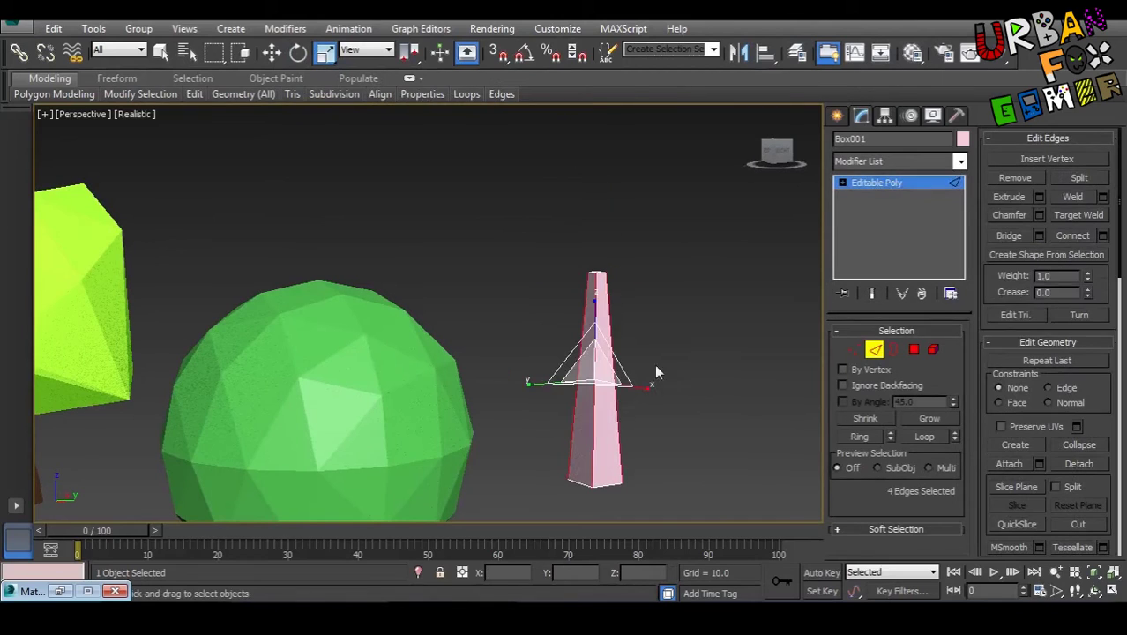
{"action": "left_click", "coordinate": [1101, 236]}
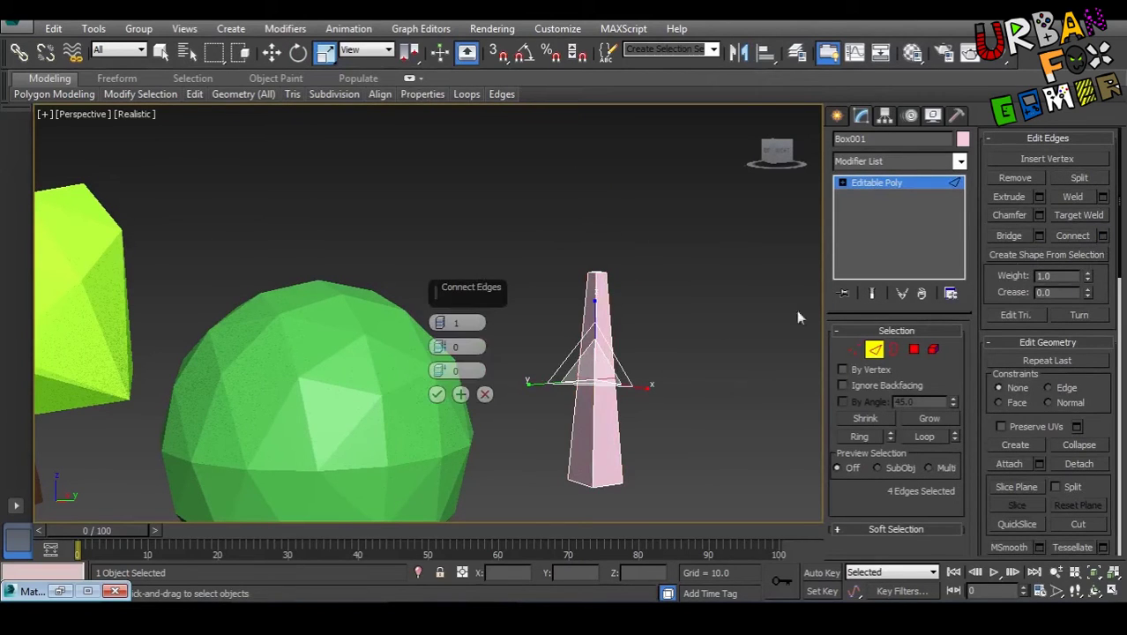
{"action": "left_click", "coordinate": [441, 323]}
{"action": "left_click", "coordinate": [440, 323]}
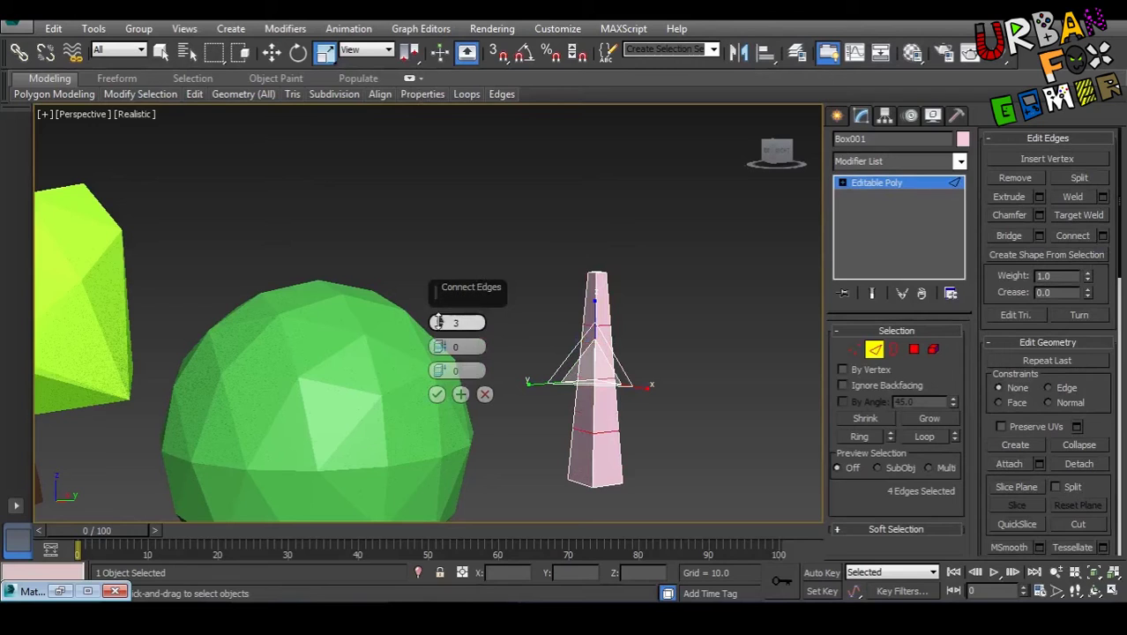
{"action": "left_click", "coordinate": [437, 394]}
{"action": "middle_click_drag", "start_coordinate": [519, 403], "coordinate": [511, 397]}
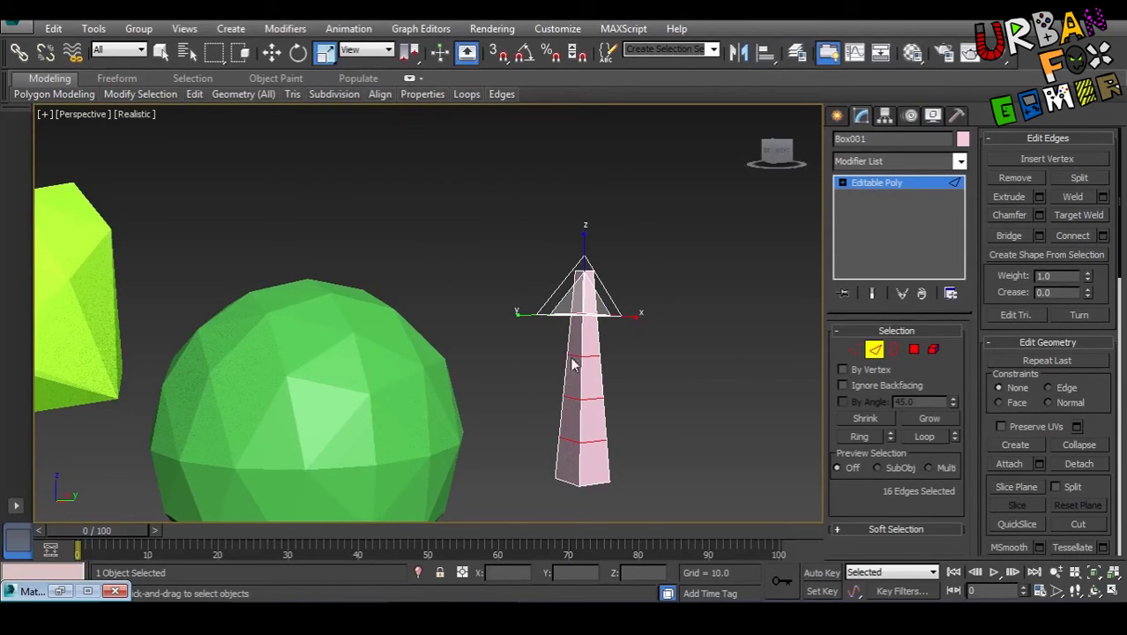
{"action": "left_click", "coordinate": [875, 348]}
- Select the green geosphere and raise it to a Z position of about 43.5
{"action": "scroll", "coordinate": [649, 320], "scroll_direction": "down", "scroll_amount": 5}
{"action": "key", "text": "q"}
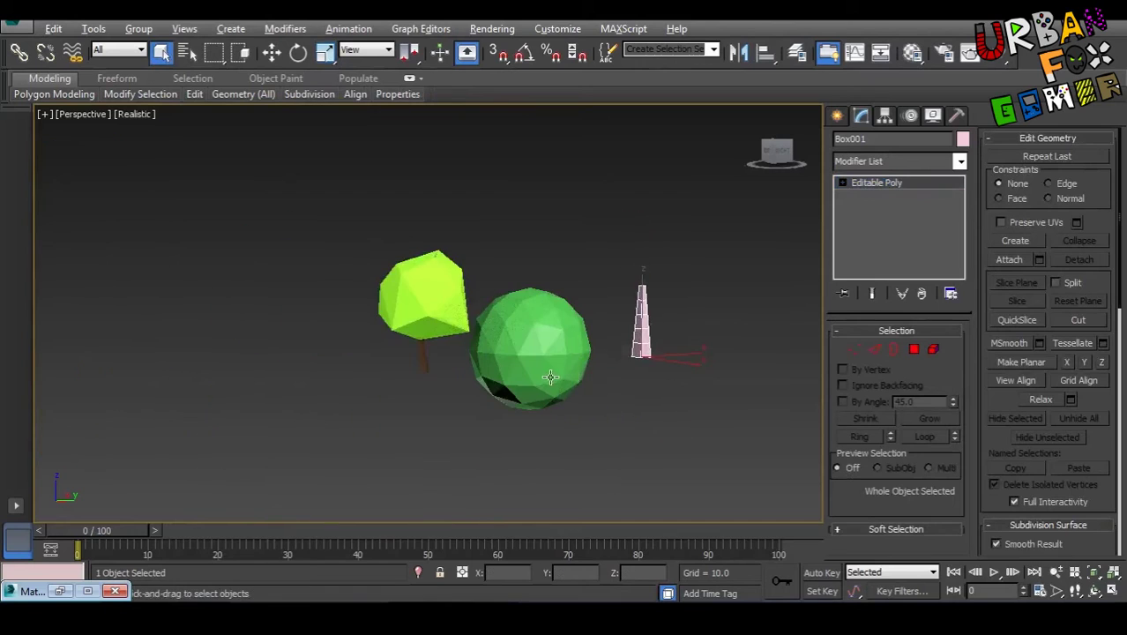
{"action": "middle_click_drag", "start_coordinate": [549, 376], "coordinate": [546, 356], "text": "alt"}
{"action": "left_click", "coordinate": [546, 356]}
{"action": "key", "text": "w"}
{"action": "left_click_drag", "start_coordinate": [531, 281], "coordinate": [540, 160]}
{"action": "middle_click_drag", "start_coordinate": [540, 159], "coordinate": [517, 235]}
- Add a Twist modifier to the geosphere and set its angle to 269.5 around the Z axis
{"action": "left_click", "coordinate": [881, 160]}
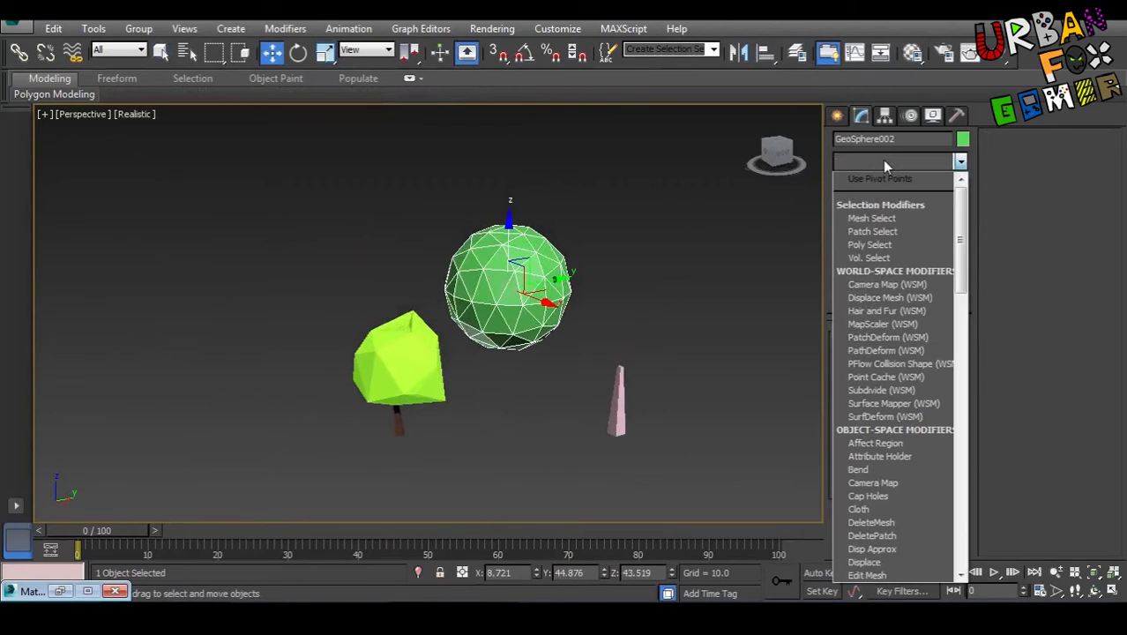
{"action": "key", "text": "t"}
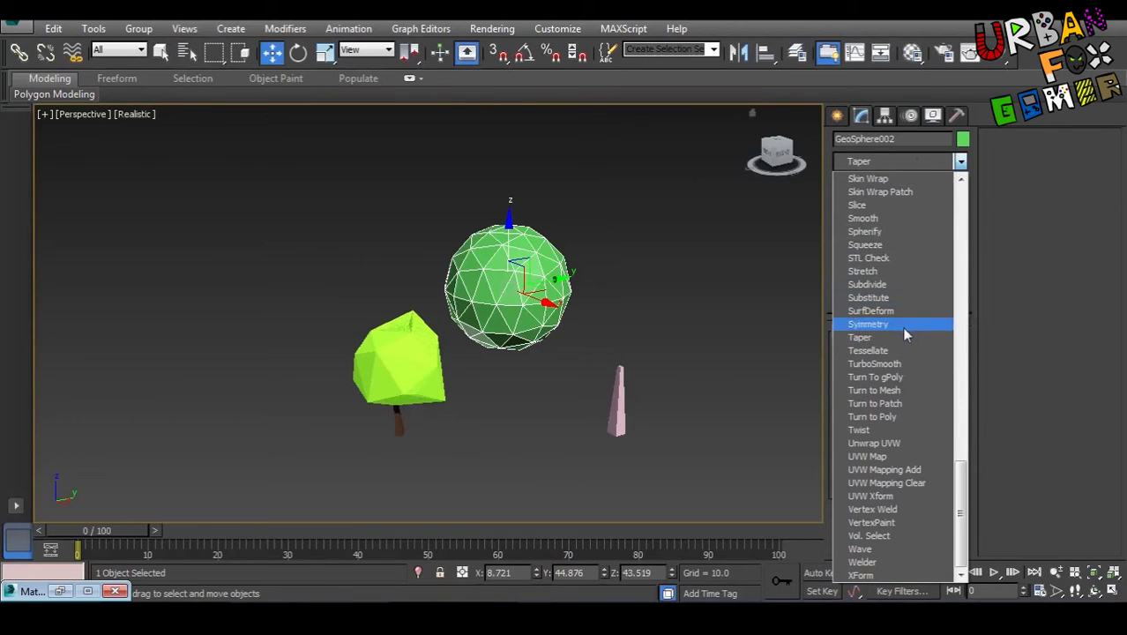
{"action": "key", "text": "t"}
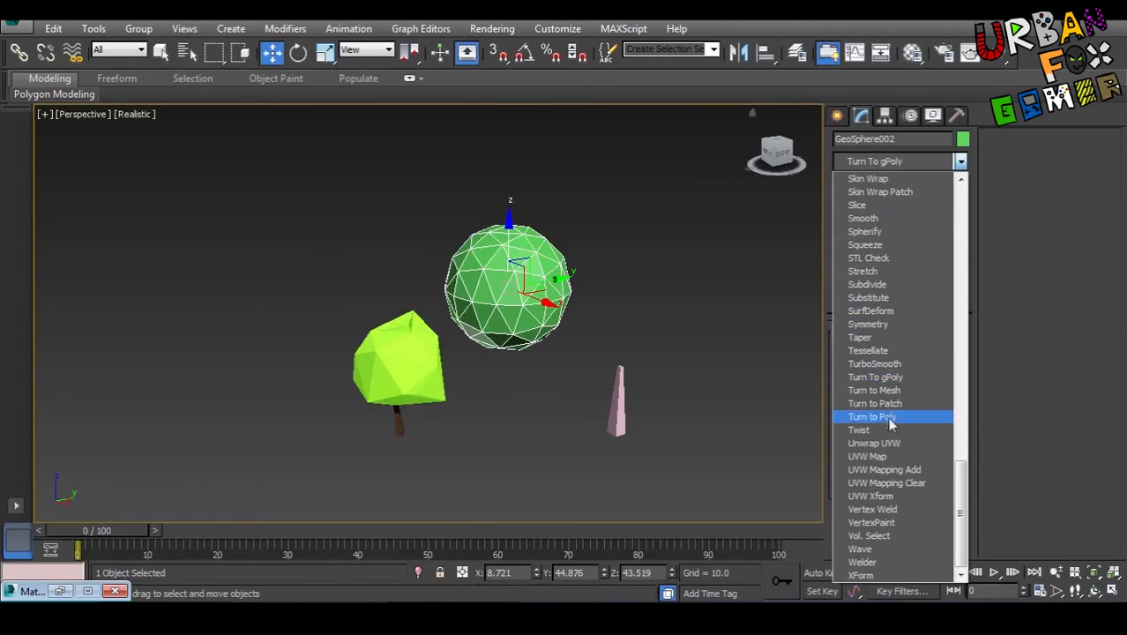
{"action": "left_click", "coordinate": [882, 430]}
{"action": "scroll", "coordinate": [644, 370], "scroll_direction": "up", "scroll_amount": 2}
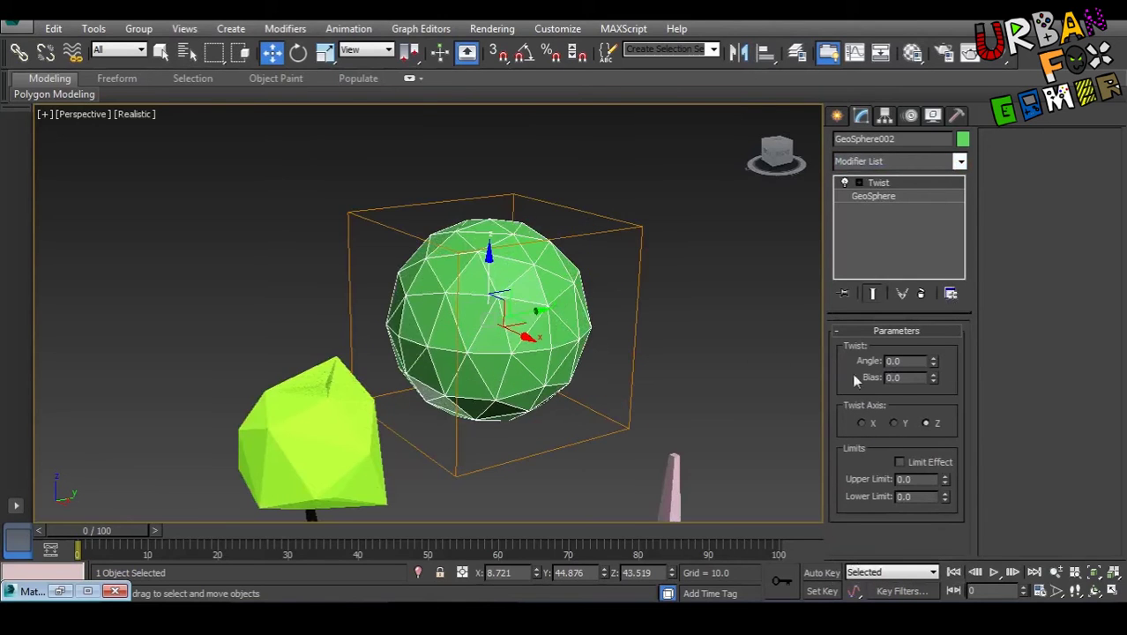
{"action": "left_click_drag", "start_coordinate": [934, 363], "coordinate": [818, 540]}
{"action": "middle_click_drag", "start_coordinate": [622, 500], "coordinate": [608, 396], "text": "alt"}
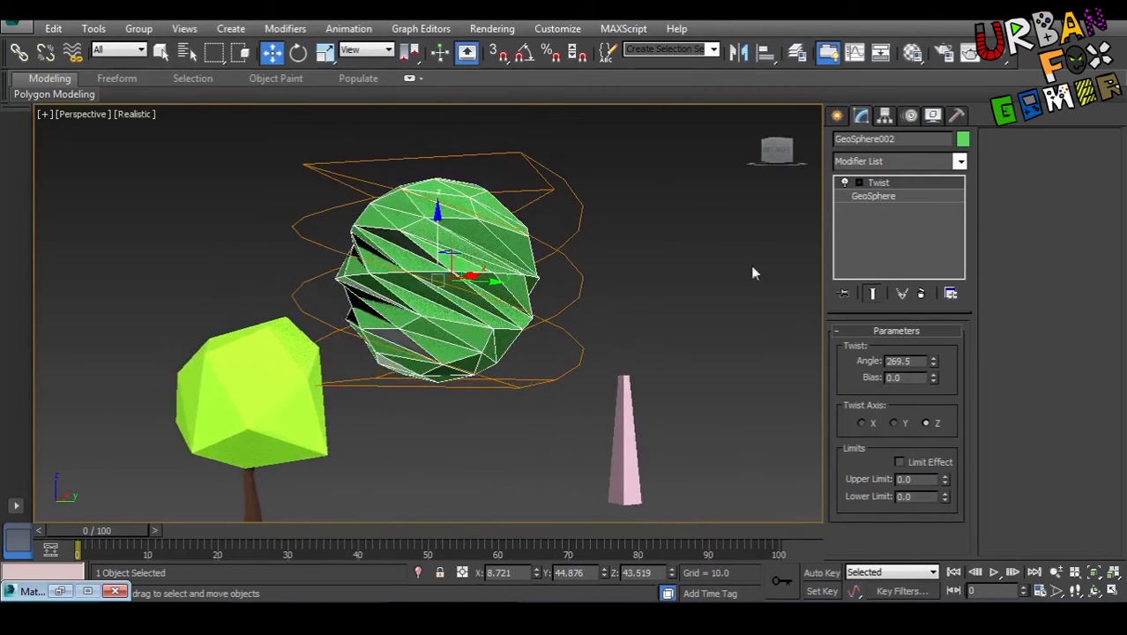
- Stretch the geosphere's Twist gizmo vertically and set the twist angle to 323.5
{"action": "left_click", "coordinate": [859, 184]}
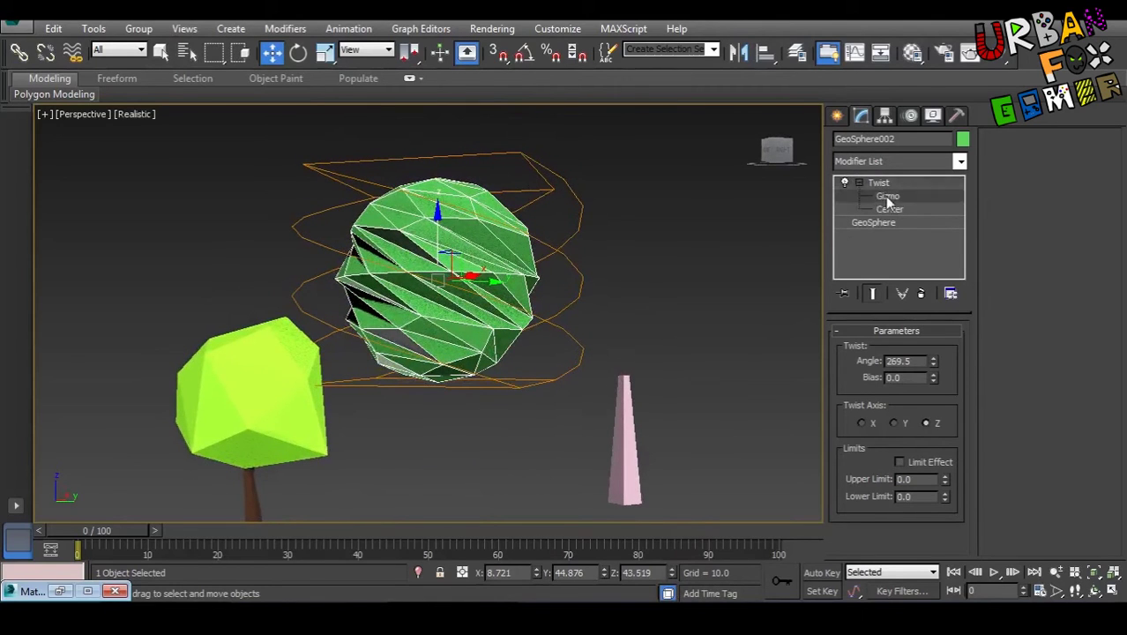
{"action": "left_click", "coordinate": [886, 196]}
{"action": "middle_click_drag", "start_coordinate": [485, 302], "coordinate": [511, 319]}
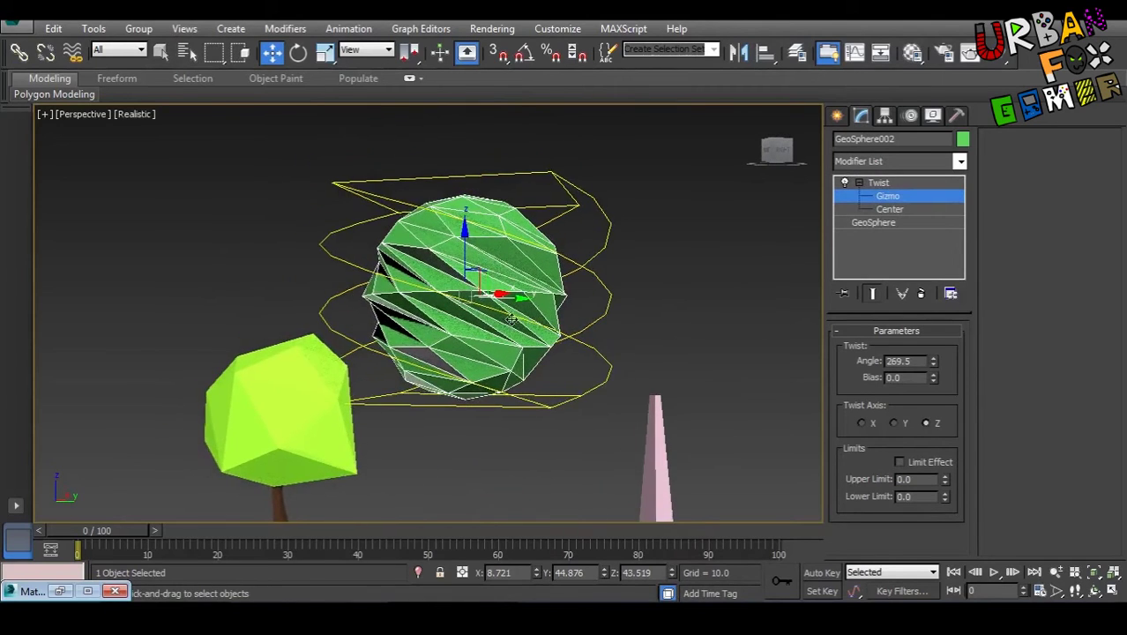
{"action": "left_click", "coordinate": [859, 183]}
{"action": "left_click", "coordinate": [860, 184]}
{"action": "key", "text": "e"}
{"action": "key", "text": "r"}
{"action": "left_click_drag", "start_coordinate": [462, 375], "coordinate": [521, 388]}
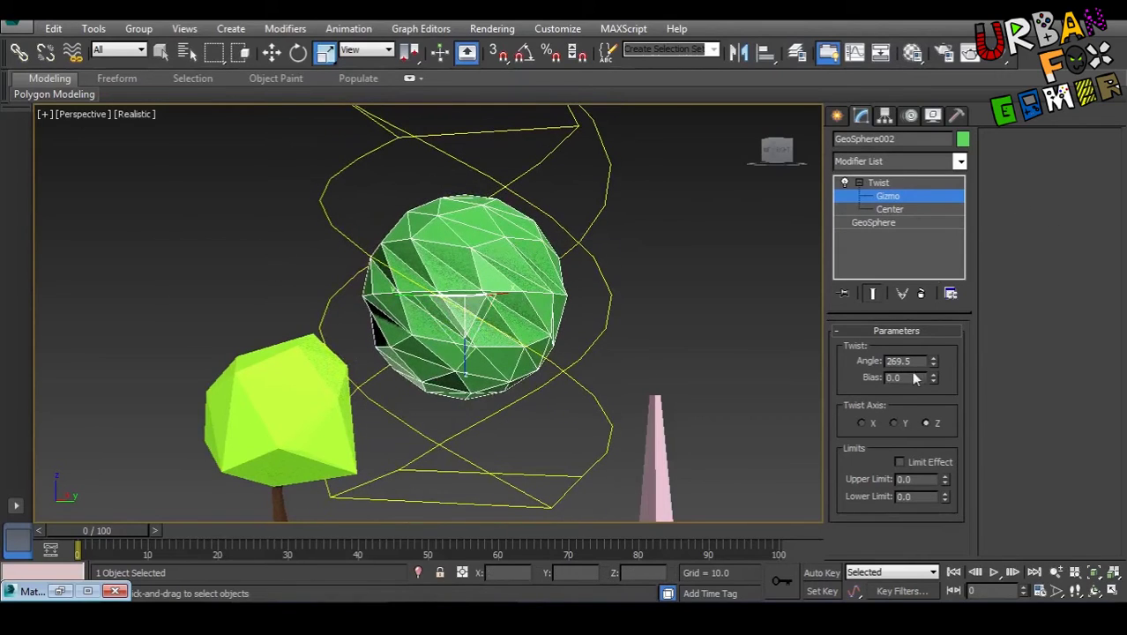
{"action": "left_click_drag", "start_coordinate": [933, 363], "coordinate": [962, 269]}
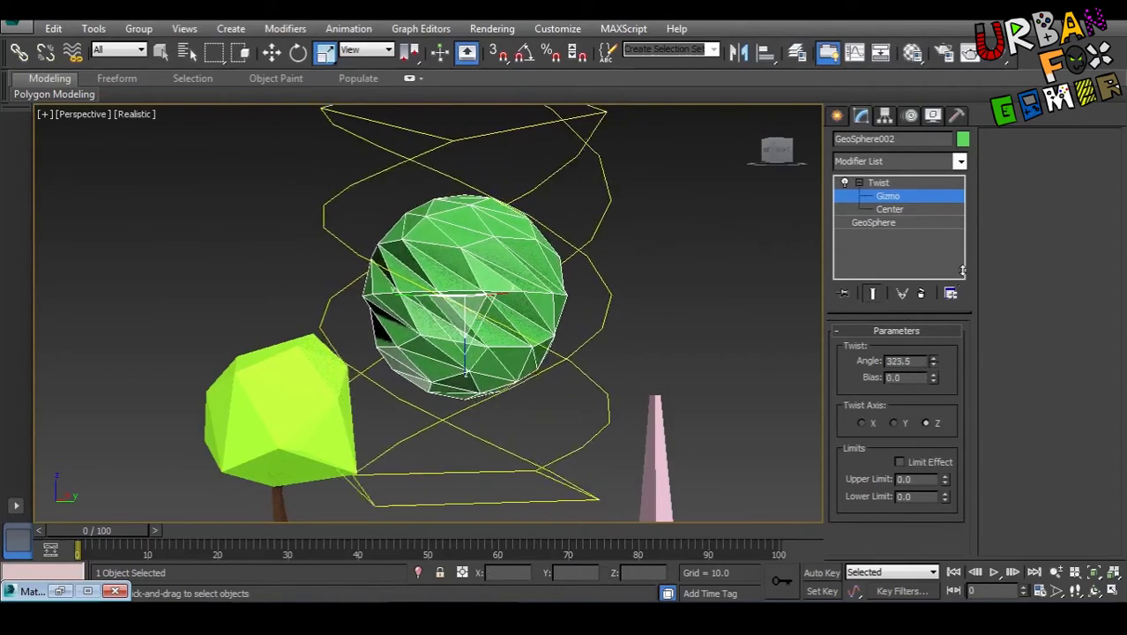
- Lower the Twist modifier's center to about Z 38.5 and set the geosphere's twist angle to 416
{"action": "left_click", "coordinate": [892, 210]}
{"action": "mouse_move", "coordinate": [506, 253]}
{"action": "left_mouse_down"}
{"action": "mouse_move", "coordinate": [476, 348]}
{"action": "mouse_move", "coordinate": [494, 260]}
{"action": "mouse_move", "coordinate": [487, 299]}
{"action": "mouse_move", "coordinate": [508, 248]}
{"action": "mouse_move", "coordinate": [516, 268]}
{"action": "left_mouse_up"}
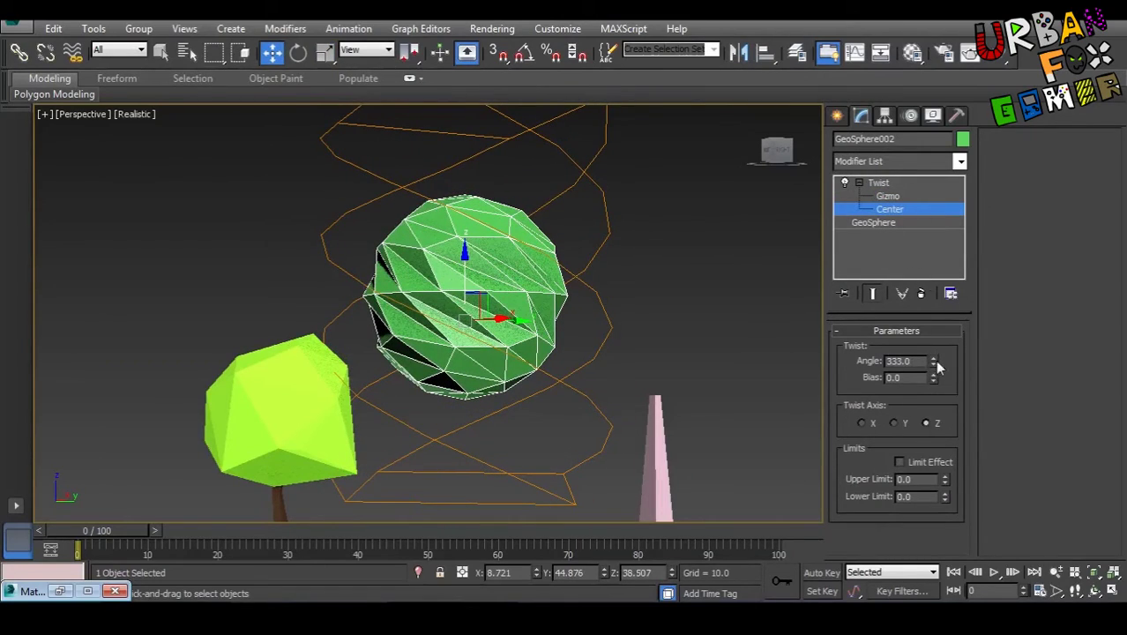
{"action": "left_click_drag", "start_coordinate": [935, 364], "coordinate": [968, 223]}
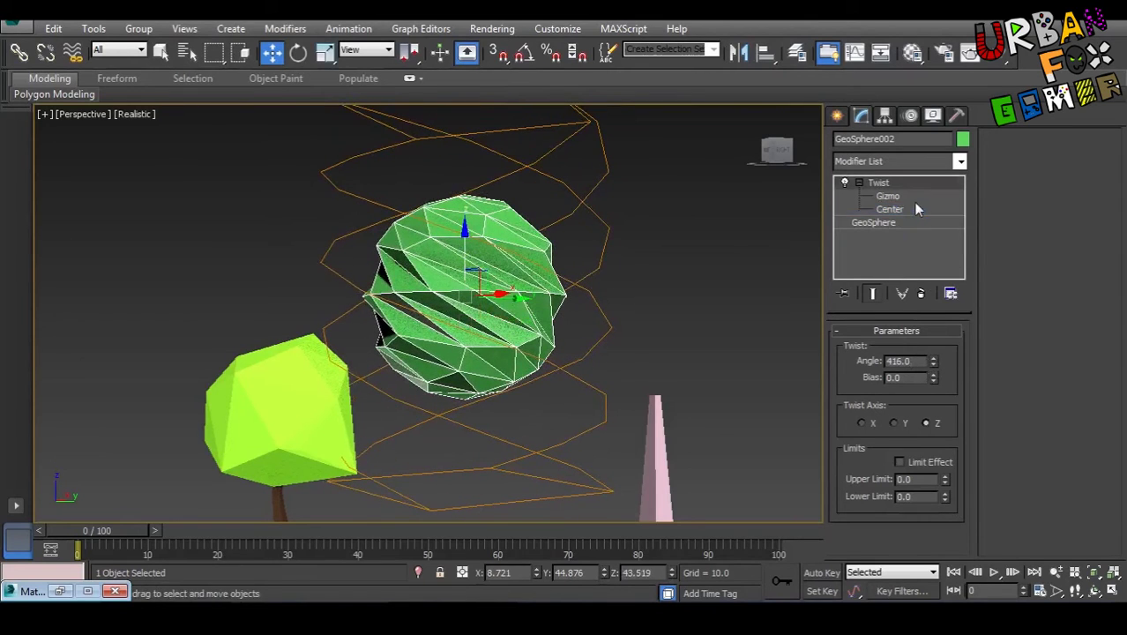
- Scale the geosphere's Twist gizmo down slightly in height
{"action": "key", "text": "e"}
{"action": "left_click", "coordinate": [887, 196]}
{"action": "key", "text": "r"}
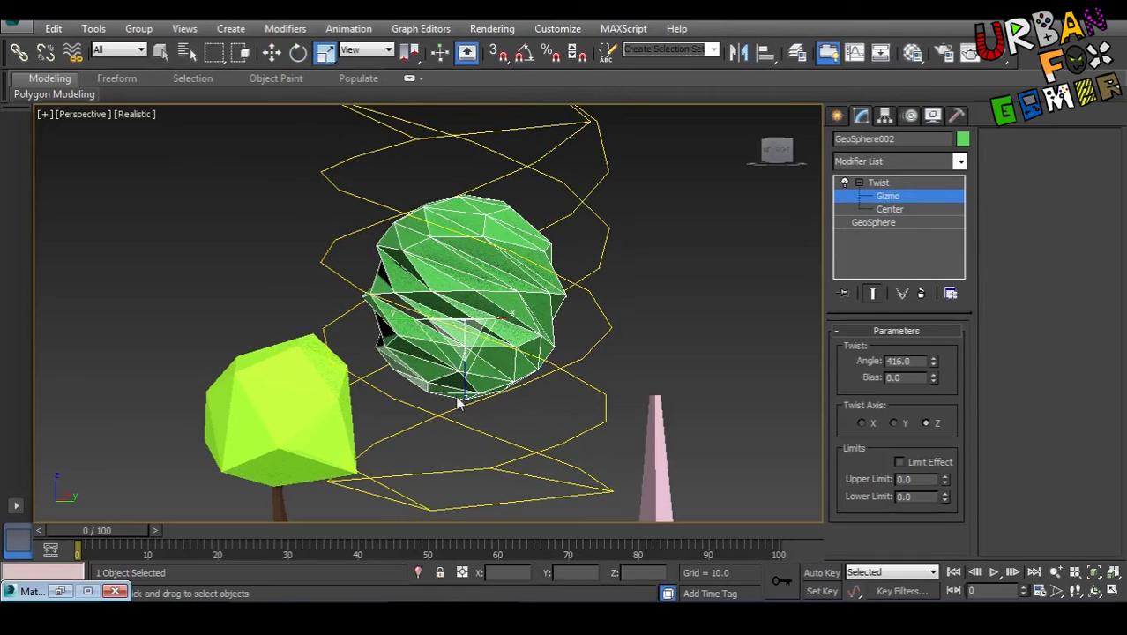
{"action": "mouse_move", "coordinate": [460, 380]}
{"action": "left_mouse_down"}
{"action": "mouse_move", "coordinate": [468, 357]}
{"action": "mouse_move", "coordinate": [471, 378]}
{"action": "mouse_move", "coordinate": [483, 365]}
{"action": "mouse_move", "coordinate": [480, 380]}
{"action": "left_mouse_up"}
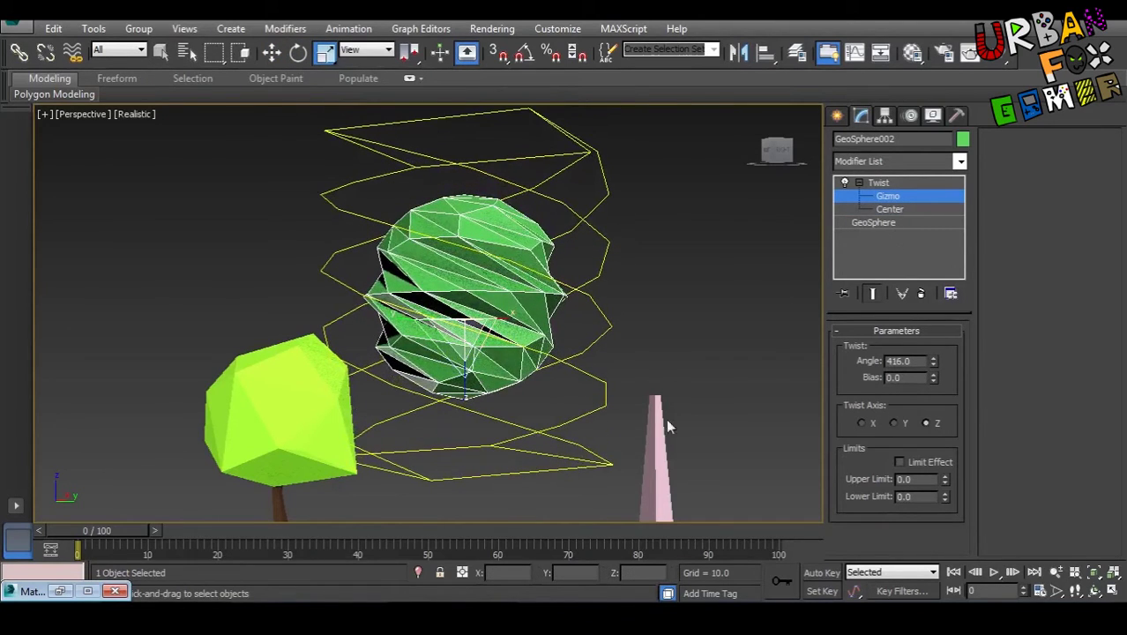
- Convert the twisted geosphere to an Editable Poly and stretch it vertically into a tall crown
{"action": "right_click", "coordinate": [526, 265]}
{"action": "mouse_move", "coordinate": [653, 422]}
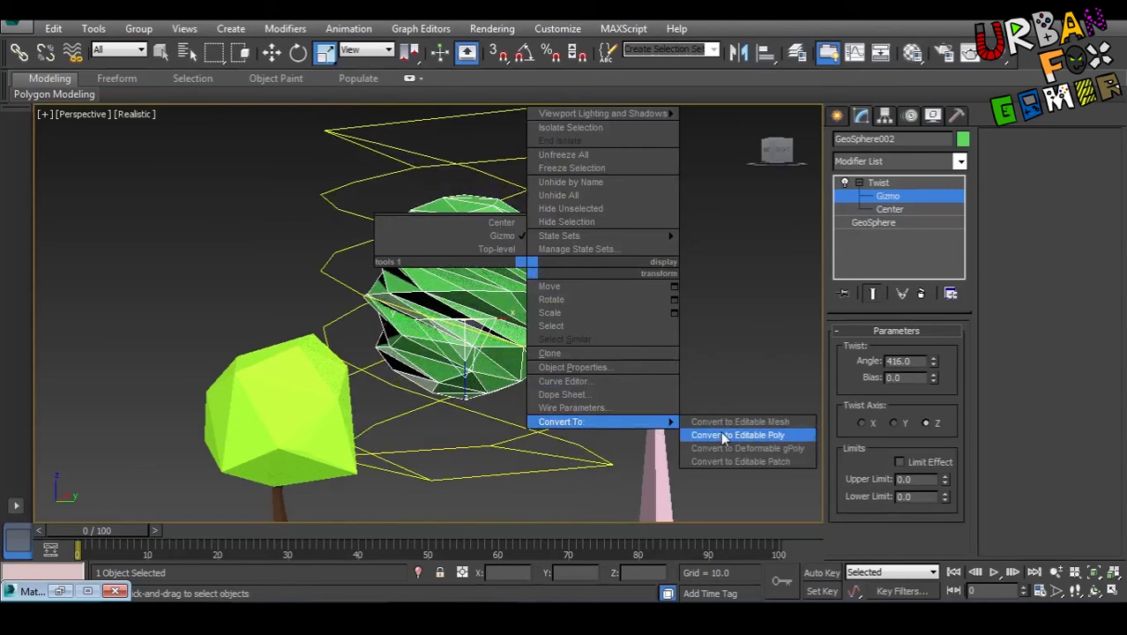
{"action": "left_click", "coordinate": [723, 436]}
{"action": "middle_click_drag", "start_coordinate": [664, 360], "coordinate": [641, 448], "text": "alt"}
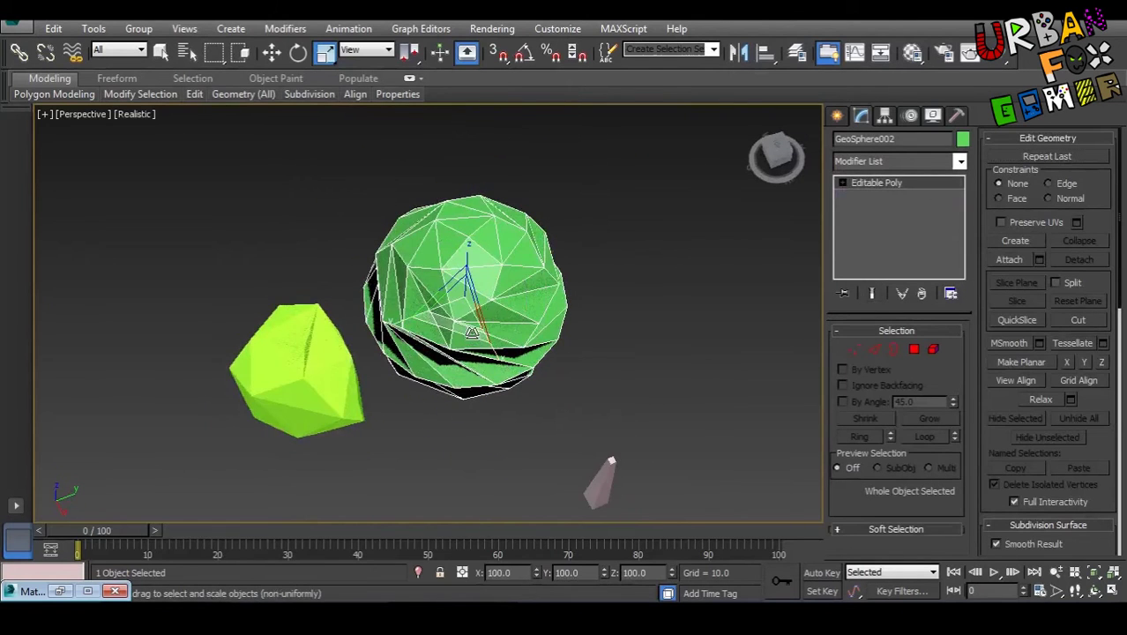
{"action": "middle_click_drag", "start_coordinate": [472, 332], "coordinate": [570, 362], "text": "alt"}
{"action": "left_click", "coordinate": [584, 338]}
- Add a Twist modifier to the pink tapered trunk and set its angle to 227.5
{"action": "middle_click_drag", "start_coordinate": [629, 388], "coordinate": [539, 282]}
{"action": "key", "text": "q"}
{"action": "left_click", "coordinate": [547, 331]}
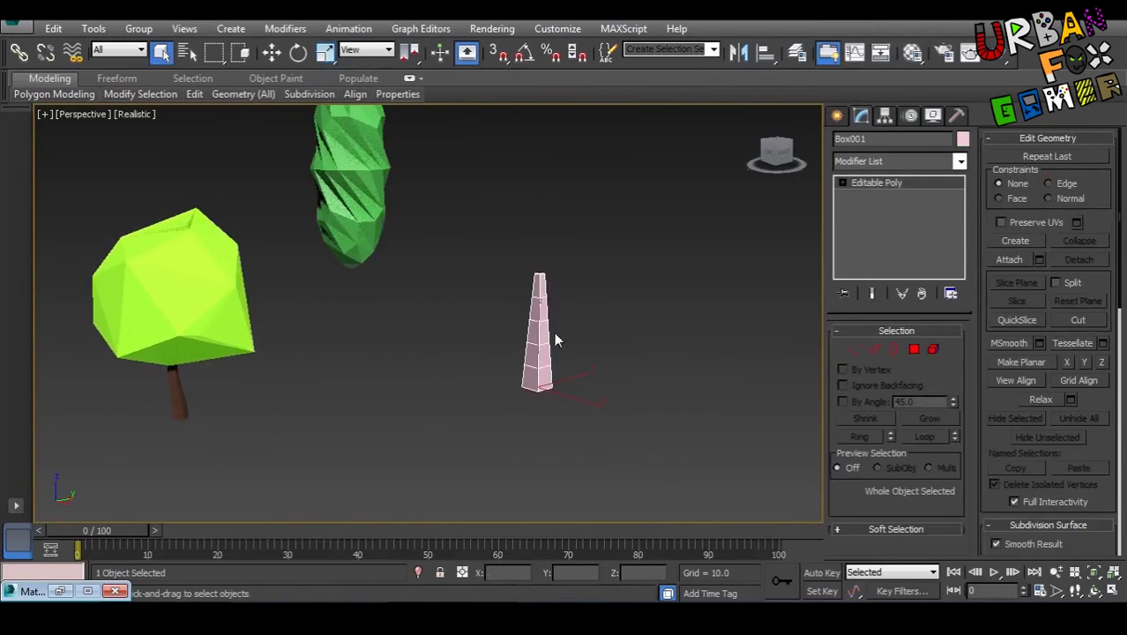
{"action": "key", "text": "z"}
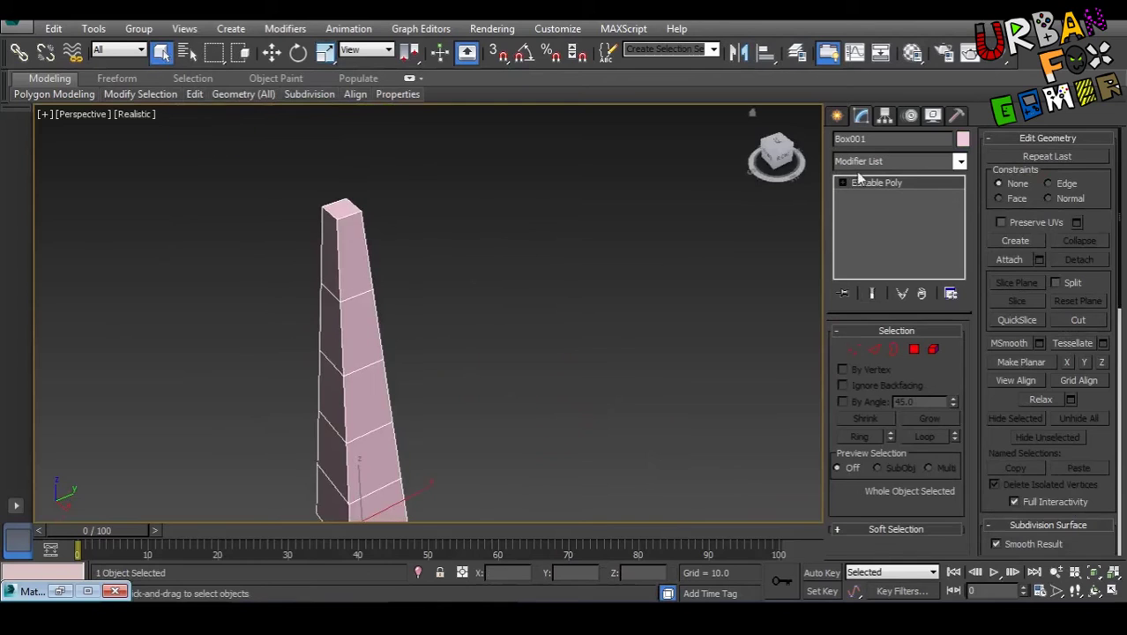
{"action": "left_click", "coordinate": [868, 163]}
{"action": "key", "text": "t"}
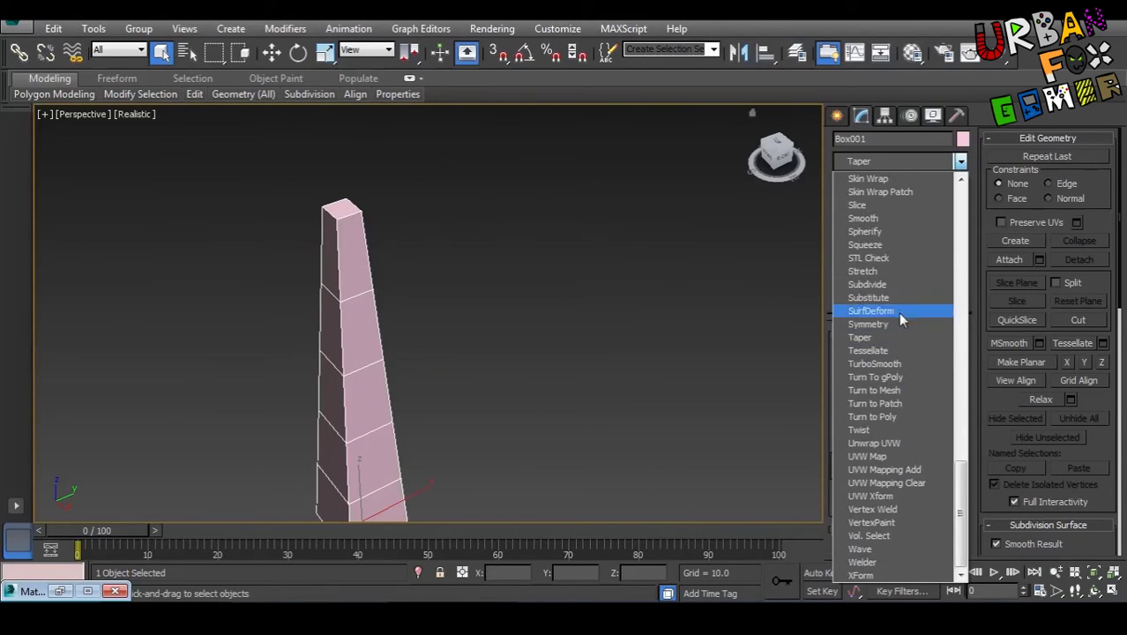
{"action": "left_click", "coordinate": [890, 429]}
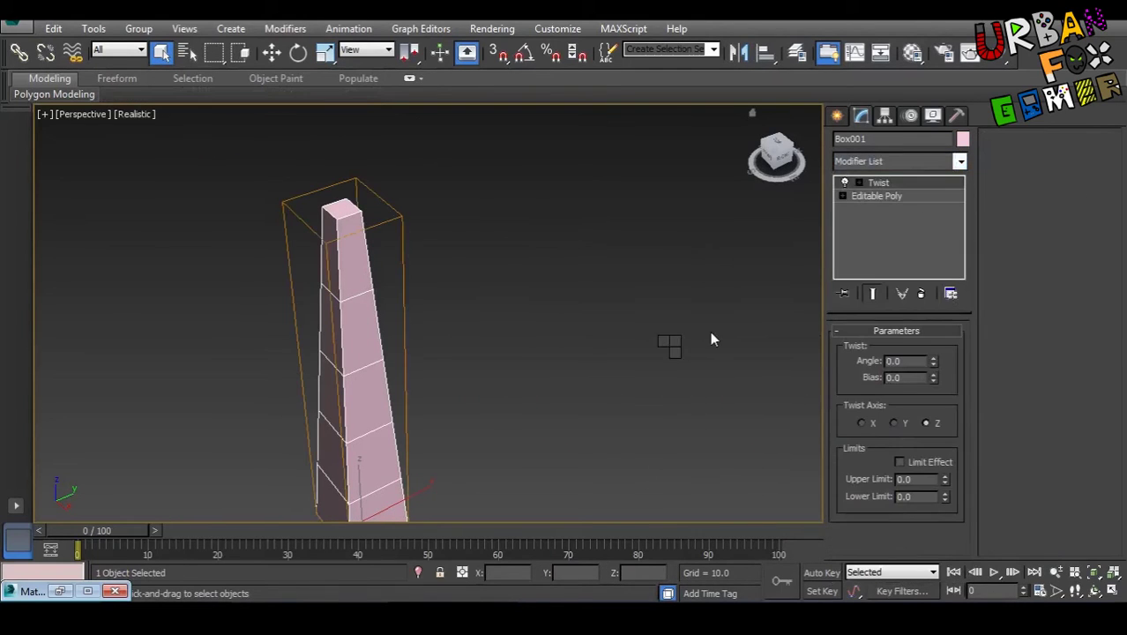
{"action": "left_click", "coordinate": [663, 98]}
{"action": "middle_click_drag", "start_coordinate": [471, 338], "coordinate": [578, 314]}
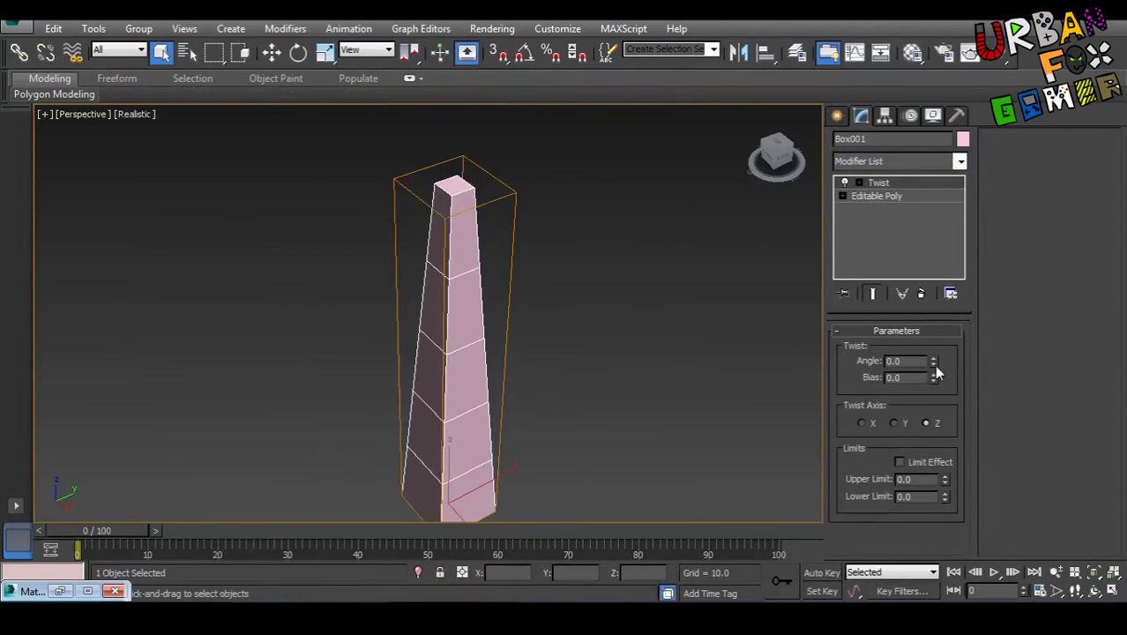
{"action": "left_click_drag", "start_coordinate": [936, 369], "coordinate": [936, 203]}
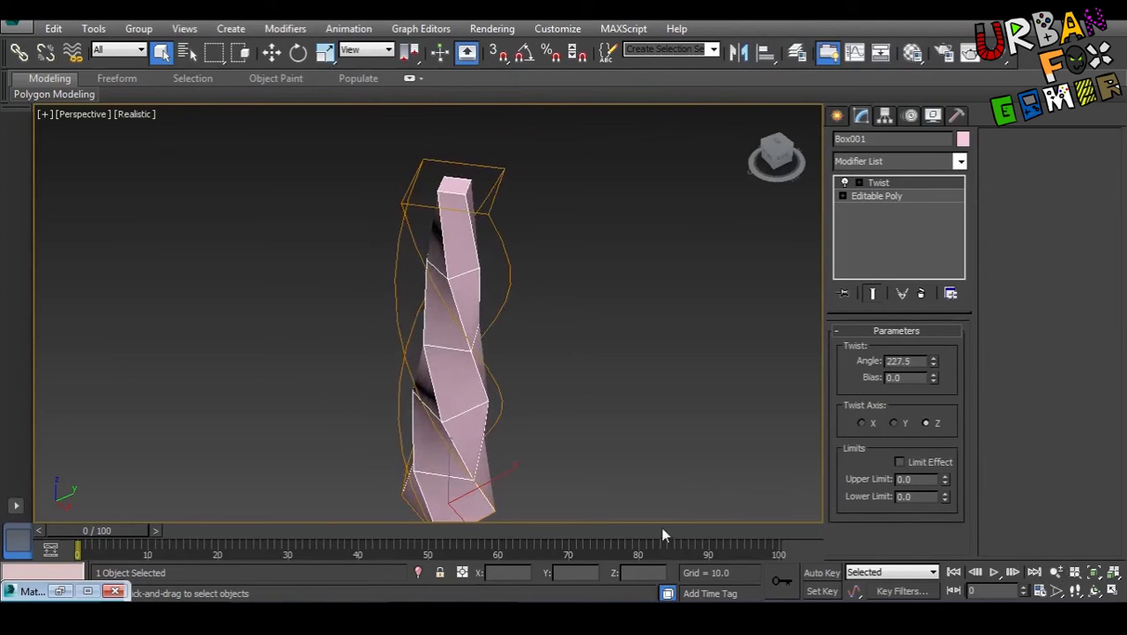
- Convert the twisted trunk to an Editable Poly and deselect it
{"action": "middle_click_drag", "start_coordinate": [632, 478], "coordinate": [621, 403], "text": "alt"}
{"action": "scroll", "coordinate": [619, 411], "scroll_direction": "down", "scroll_amount": 3}
{"action": "right_click", "coordinate": [579, 356]}
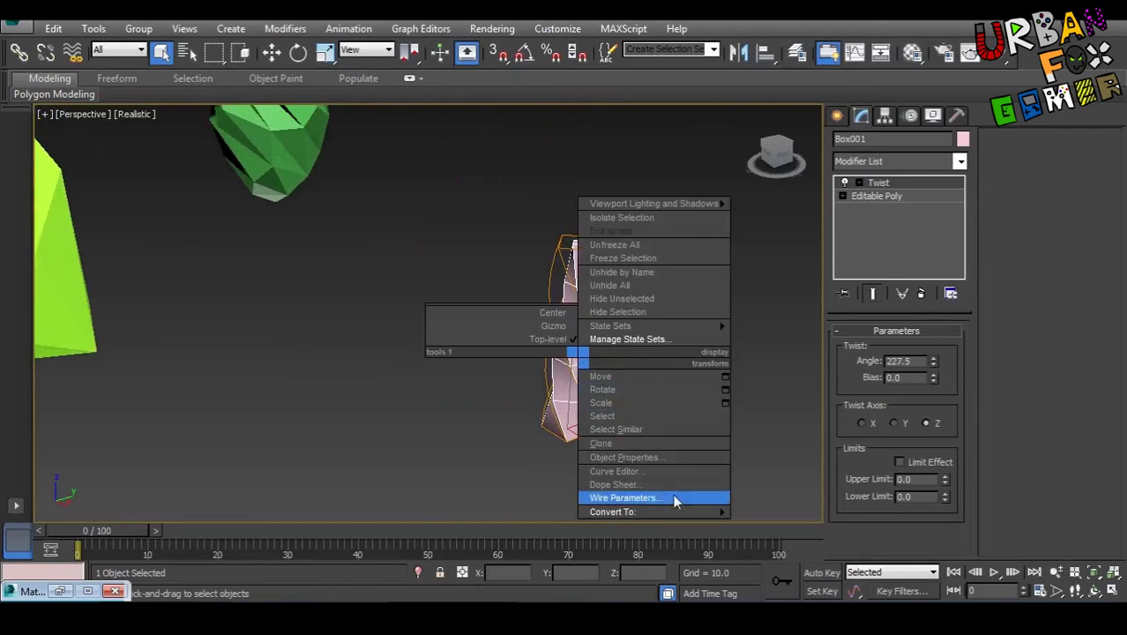
{"action": "mouse_move", "coordinate": [684, 511]}
{"action": "left_click", "coordinate": [765, 524]}
{"action": "left_click", "coordinate": [695, 427]}
{"action": "middle_click_drag", "start_coordinate": [550, 414], "coordinate": [591, 428]}
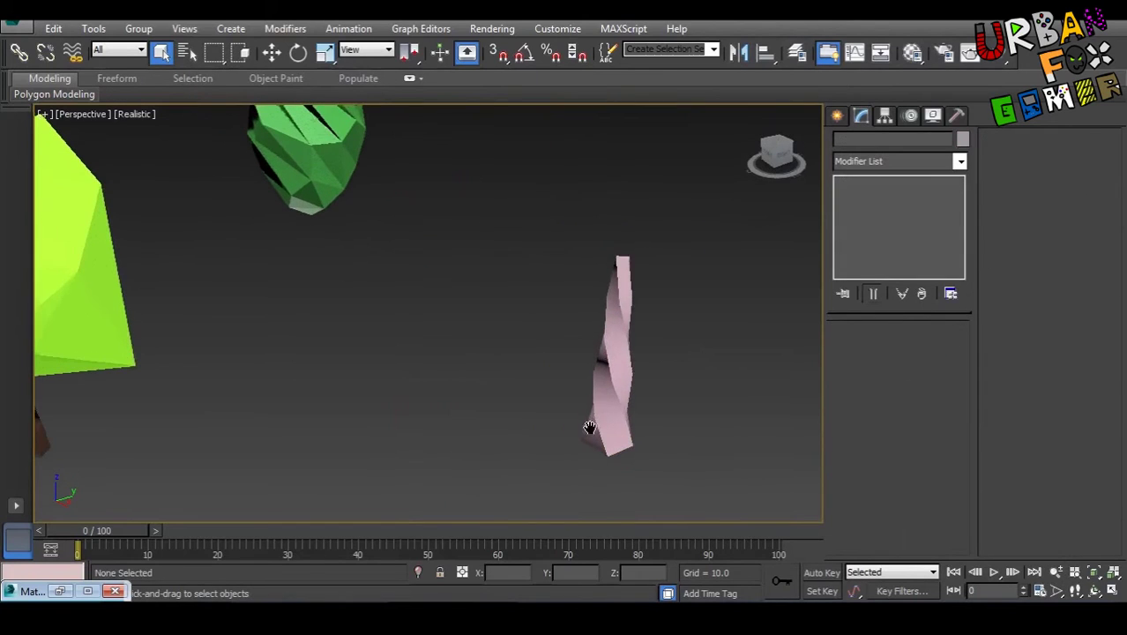
- Clear the smoothing groups on all of the trunk's polygons so its faces look flat
{"action": "left_click", "coordinate": [634, 361]}
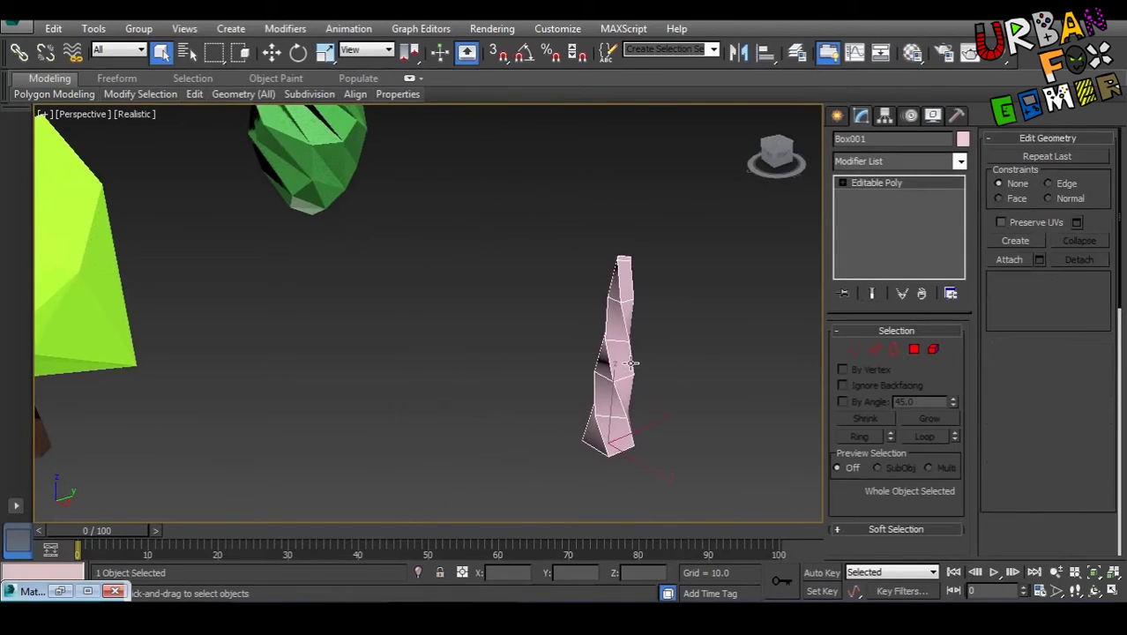
{"action": "left_click", "coordinate": [915, 351]}
{"action": "key", "text": "ctrl+a"}
{"action": "scroll", "coordinate": [1050, 352], "scroll_direction": "down", "scroll_amount": 3}
{"action": "scroll", "coordinate": [1080, 475], "scroll_direction": "down", "scroll_amount": 10}
{"action": "scroll", "coordinate": [1079, 503], "scroll_direction": "down", "scroll_amount": 4}
{"action": "left_click", "coordinate": [1079, 503]}
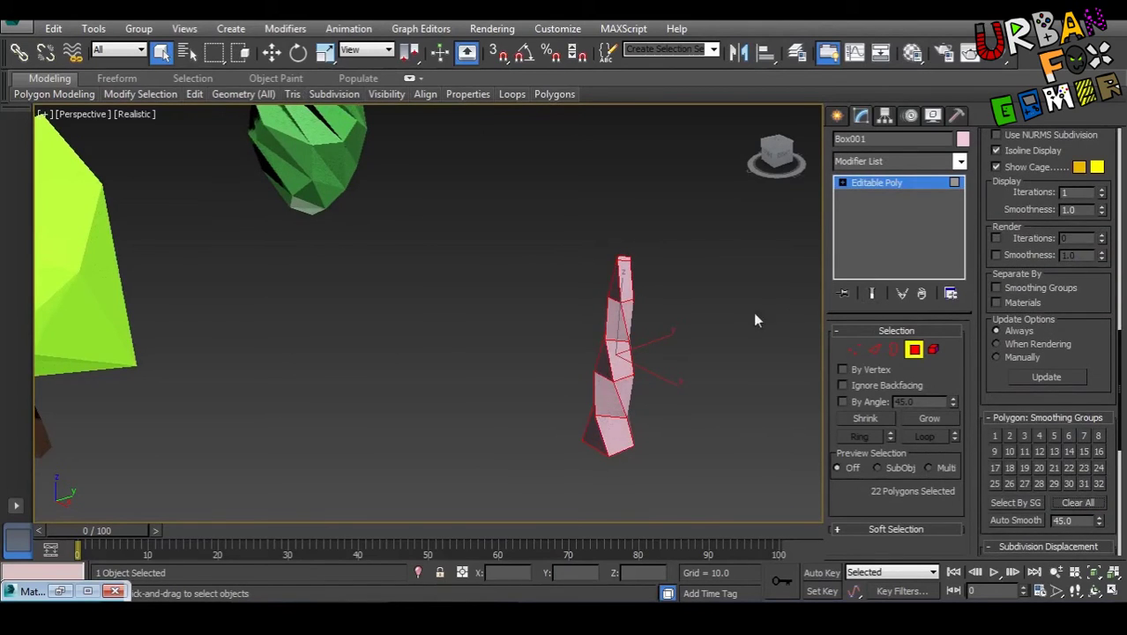
{"action": "left_click", "coordinate": [916, 352]}
{"action": "left_click", "coordinate": [712, 352]}
- Move the pink trunk beneath the tall green crown
{"action": "middle_click_drag", "start_coordinate": [684, 418], "coordinate": [661, 470], "text": "alt"}
{"action": "left_click", "coordinate": [637, 425]}
{"action": "key", "text": "w"}
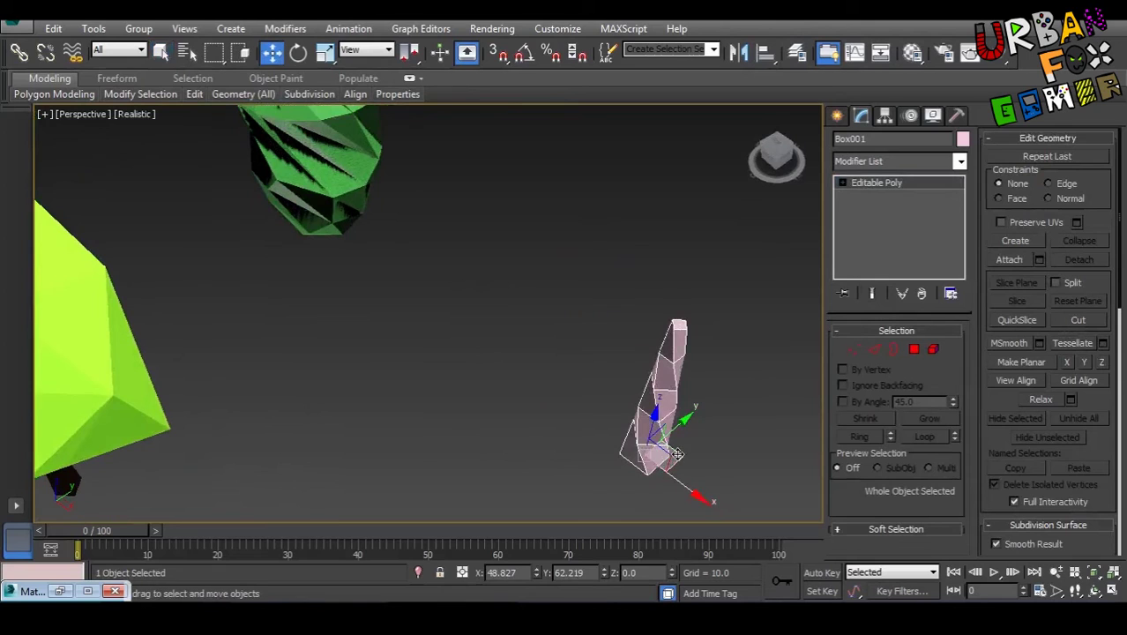
{"action": "left_click_drag", "start_coordinate": [676, 454], "coordinate": [401, 374]}
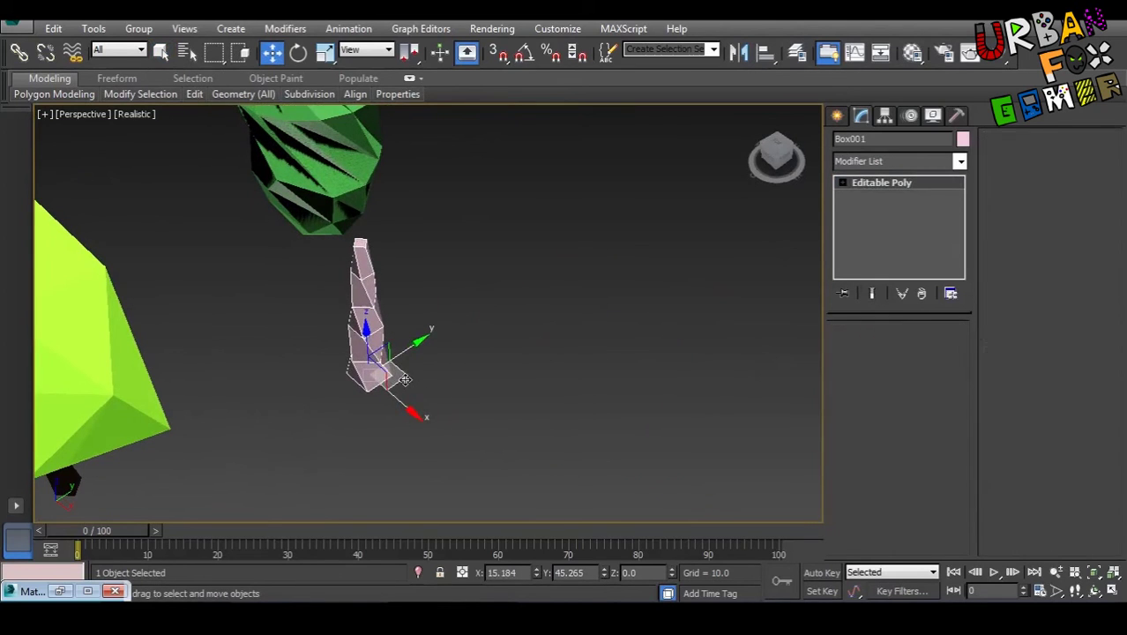
- Clone the trunk to the open space beside the original and raise the copy above the ground
{"action": "mouse_move", "coordinate": [410, 376]}
{"action": "left_mouse_down", "text": "shift"}
{"action": "mouse_move", "coordinate": [680, 392]}
{"action": "mouse_move", "coordinate": [623, 411]}
{"action": "mouse_move", "coordinate": [631, 518]}
{"action": "left_mouse_up", "text": "shift"}
{"action": "key", "text": "Return"}
{"action": "key", "text": "r"}
{"action": "middle_click_drag", "start_coordinate": [631, 518], "coordinate": [619, 388], "text": "alt"}
{"action": "key", "text": "w"}
{"action": "left_click_drag", "start_coordinate": [619, 388], "coordinate": [621, 265]}
- Enlarge the copied trunk, making it much wider than the original
{"action": "middle_click_drag", "start_coordinate": [622, 264], "coordinate": [625, 408], "text": "alt"}
{"action": "key", "text": "r"}
{"action": "mouse_move", "coordinate": [624, 408]}
{"action": "left_mouse_down"}
{"action": "mouse_move", "coordinate": [634, 434]}
{"action": "mouse_move", "coordinate": [637, 423]}
{"action": "left_mouse_up"}
{"action": "key", "text": "w"}
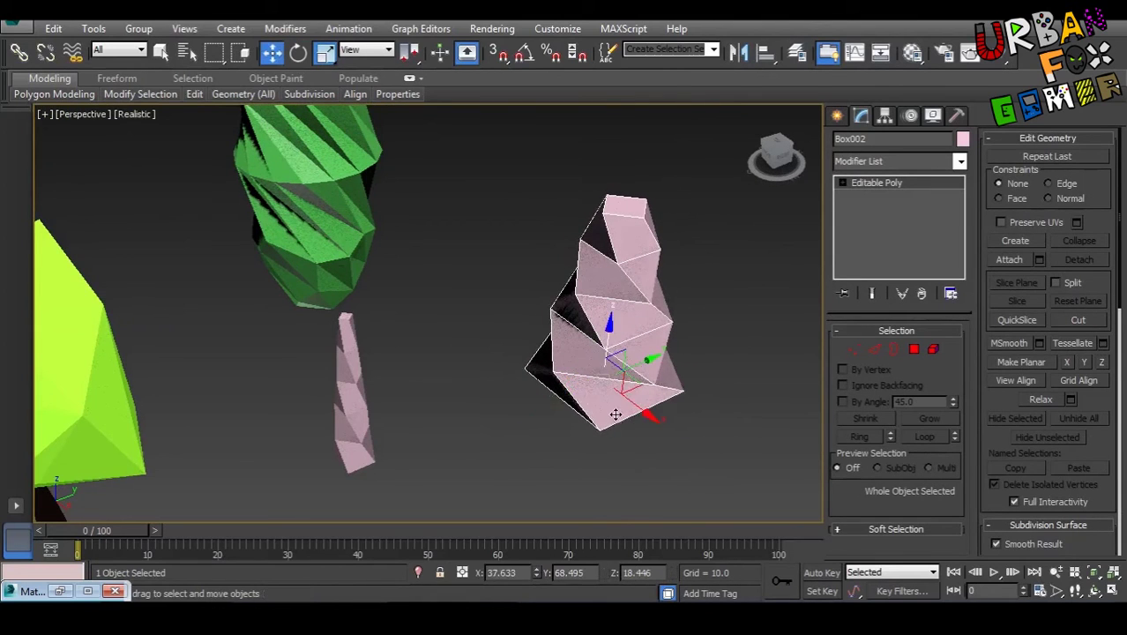
- Inspect the enlarged trunk copy from several angles and compare it with the original pink trunk
{"action": "left_click", "coordinate": [615, 448]}
{"action": "middle_click_drag", "start_coordinate": [615, 448], "coordinate": [604, 366], "text": "alt"}
{"action": "left_click", "coordinate": [572, 198]}
{"action": "middle_click_drag", "start_coordinate": [571, 199], "coordinate": [622, 342], "text": "alt"}
{"action": "left_click", "coordinate": [355, 395]}
{"action": "middle_click_drag", "start_coordinate": [582, 375], "coordinate": [628, 375], "text": "alt"}
{"action": "left_click", "coordinate": [615, 367]}
{"action": "left_click", "coordinate": [615, 366]}
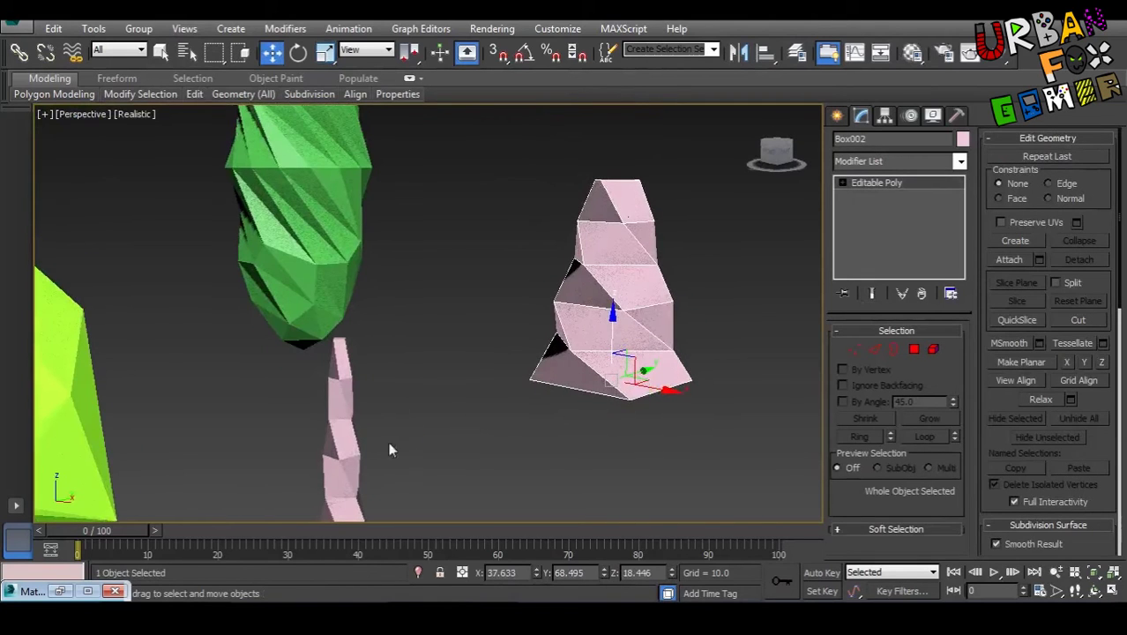
{"action": "left_click", "coordinate": [353, 452]}
{"action": "middle_click_drag", "start_coordinate": [353, 451], "coordinate": [383, 509], "text": "alt"}
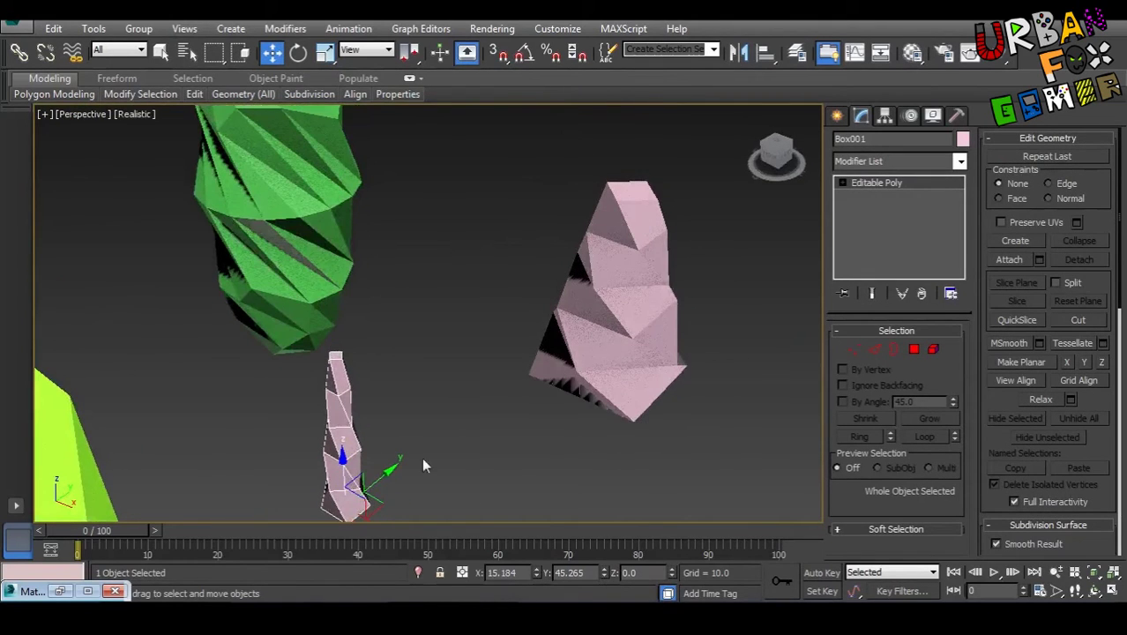
- Clone the brown trunk of the round tree to the open space below the enlarged pink shape
{"action": "middle_click_drag", "start_coordinate": [419, 469], "coordinate": [355, 443], "text": "alt"}
{"action": "left_click", "coordinate": [256, 465]}
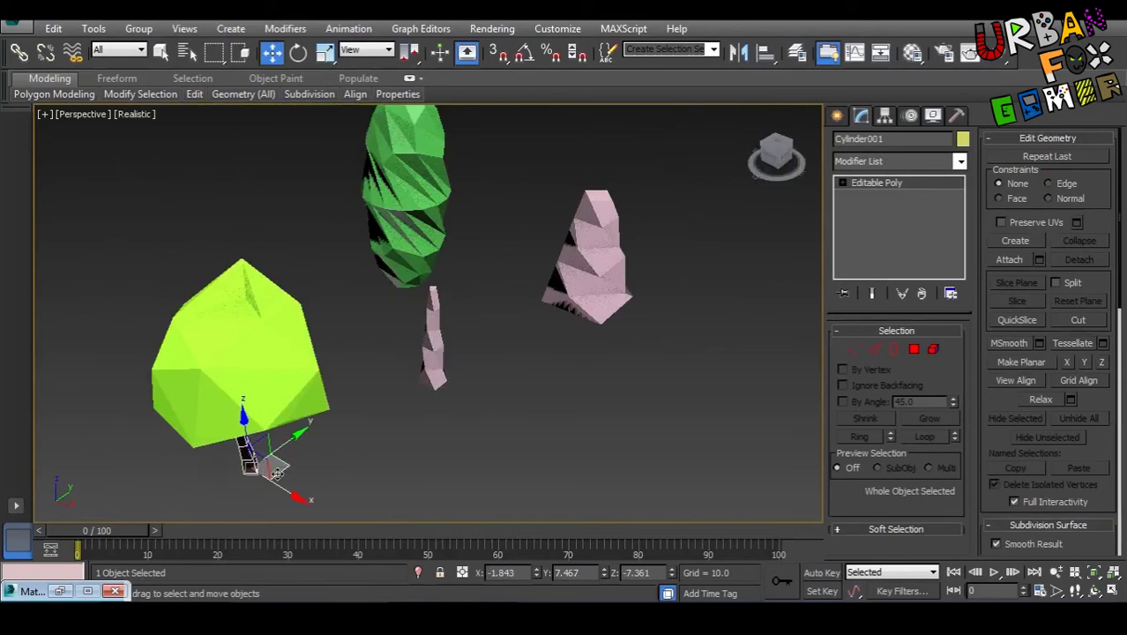
{"action": "mouse_move", "coordinate": [289, 470]}
{"action": "left_mouse_down", "text": "shift"}
{"action": "mouse_move", "coordinate": [648, 386]}
{"action": "mouse_move", "coordinate": [591, 371]}
{"action": "mouse_move", "coordinate": [600, 388]}
{"action": "left_mouse_up", "text": "shift"}
{"action": "left_click", "coordinate": [569, 380]}
- Align the enlarged pink shape to the cloned brown trunk, pivot to pivot in X, Y and Z, and raise it above the trunk's base
{"action": "middle_click_drag", "start_coordinate": [582, 391], "coordinate": [588, 362], "text": "alt"}
{"action": "left_click", "coordinate": [592, 282]}
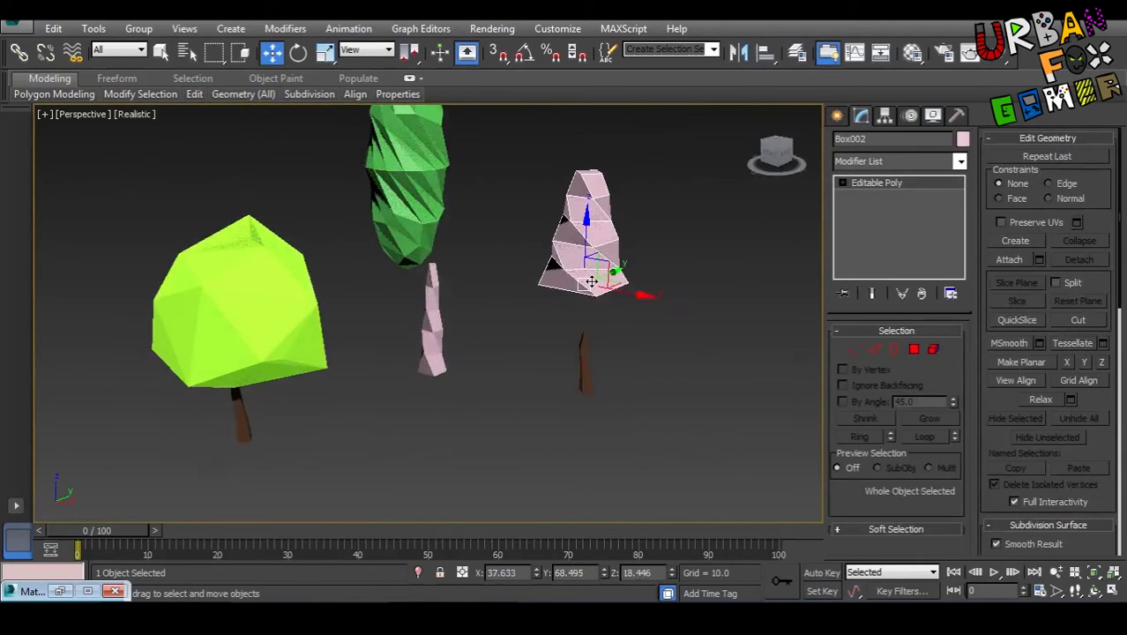
{"action": "left_click", "coordinate": [765, 53]}
{"action": "left_click", "coordinate": [586, 349]}
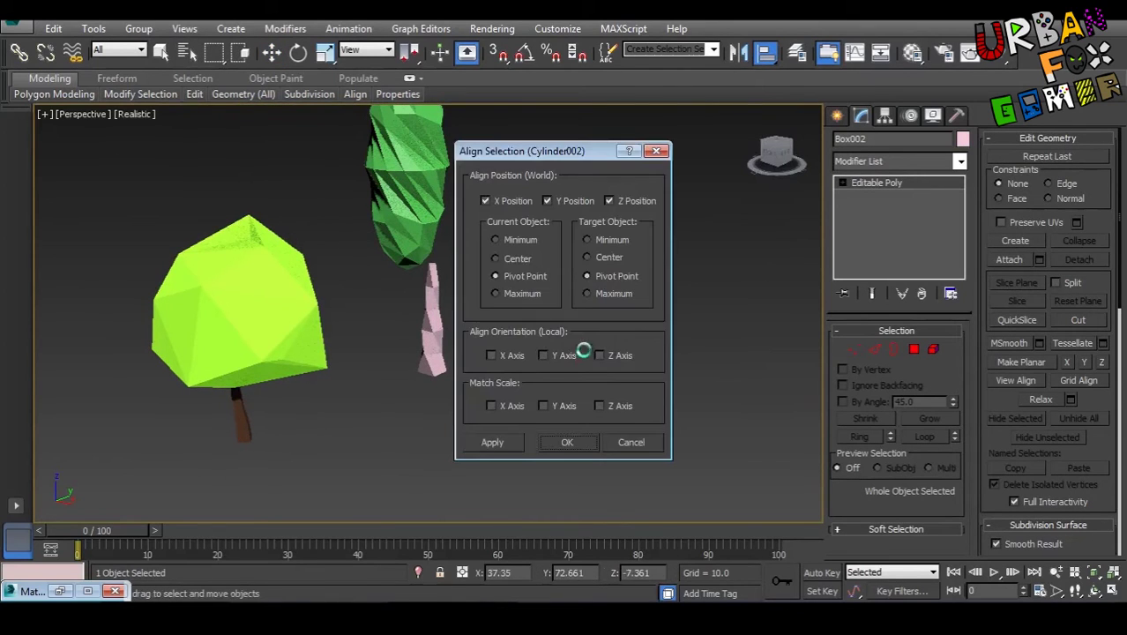
{"action": "left_click", "coordinate": [567, 443]}
{"action": "middle_click_drag", "start_coordinate": [609, 431], "coordinate": [593, 364], "text": "alt"}
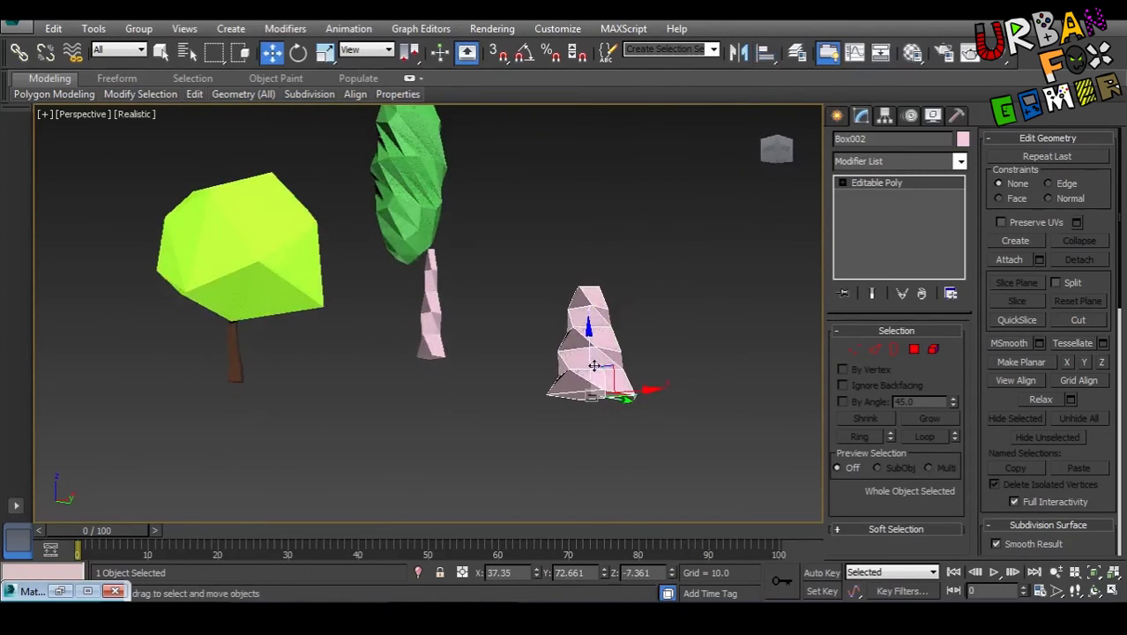
{"action": "left_click_drag", "start_coordinate": [588, 346], "coordinate": [601, 303]}
- Scale down the top polygon of the wide pink crown so its tip tapers
{"action": "middle_click_drag", "start_coordinate": [609, 339], "coordinate": [633, 269], "text": "alt"}
{"action": "scroll", "coordinate": [607, 374], "scroll_direction": "up", "scroll_amount": 3}
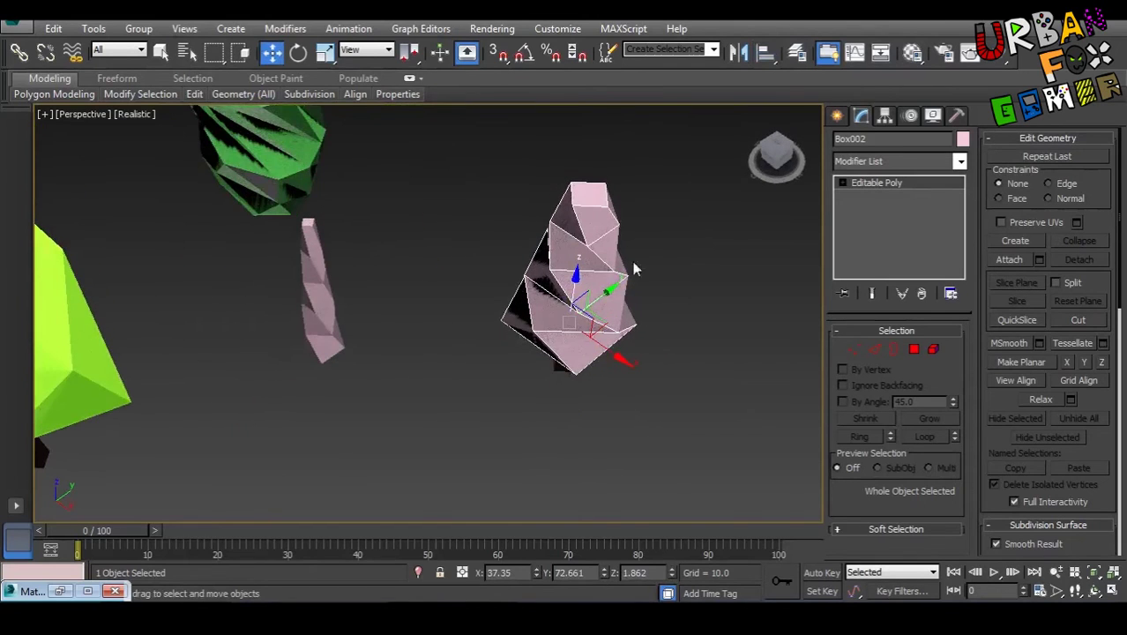
{"action": "left_click", "coordinate": [914, 349]}
{"action": "left_click", "coordinate": [588, 194]}
{"action": "key", "text": "e"}
{"action": "key", "text": "r"}
{"action": "left_click_drag", "start_coordinate": [595, 190], "coordinate": [596, 194]}
{"action": "middle_click_drag", "start_coordinate": [596, 194], "coordinate": [622, 216], "text": "alt"}
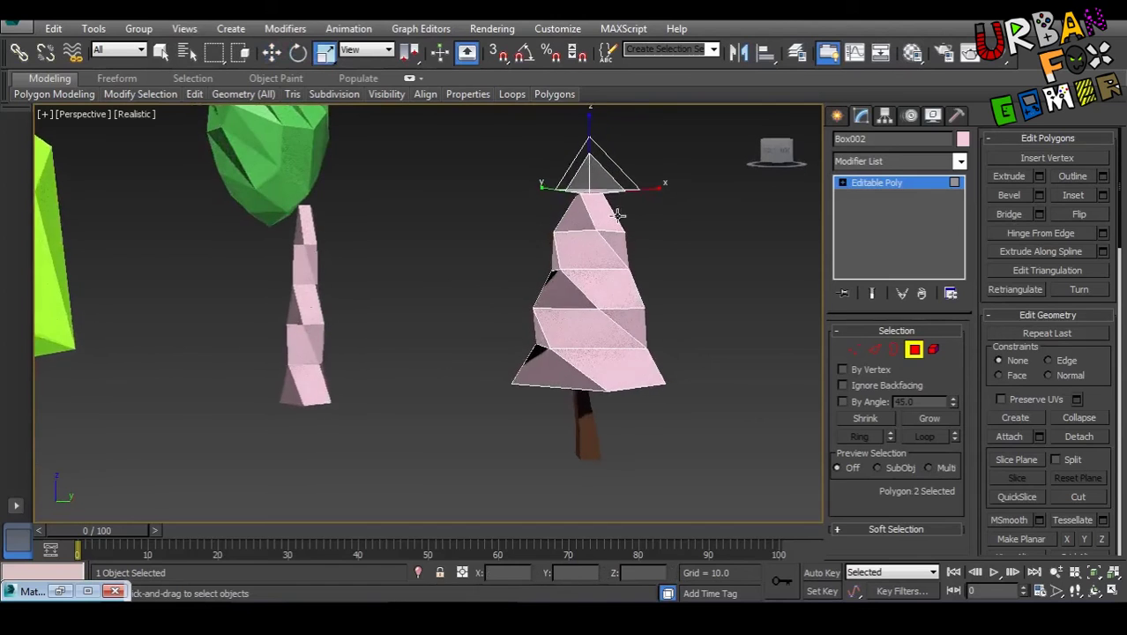
{"action": "left_click", "coordinate": [911, 350]}
- Align the tall green crown to the twisted pink trunk and raise it to sit on the trunk's top
{"action": "middle_click_drag", "start_coordinate": [703, 332], "coordinate": [677, 376]}
{"action": "middle_click_drag", "start_coordinate": [473, 375], "coordinate": [485, 377]}
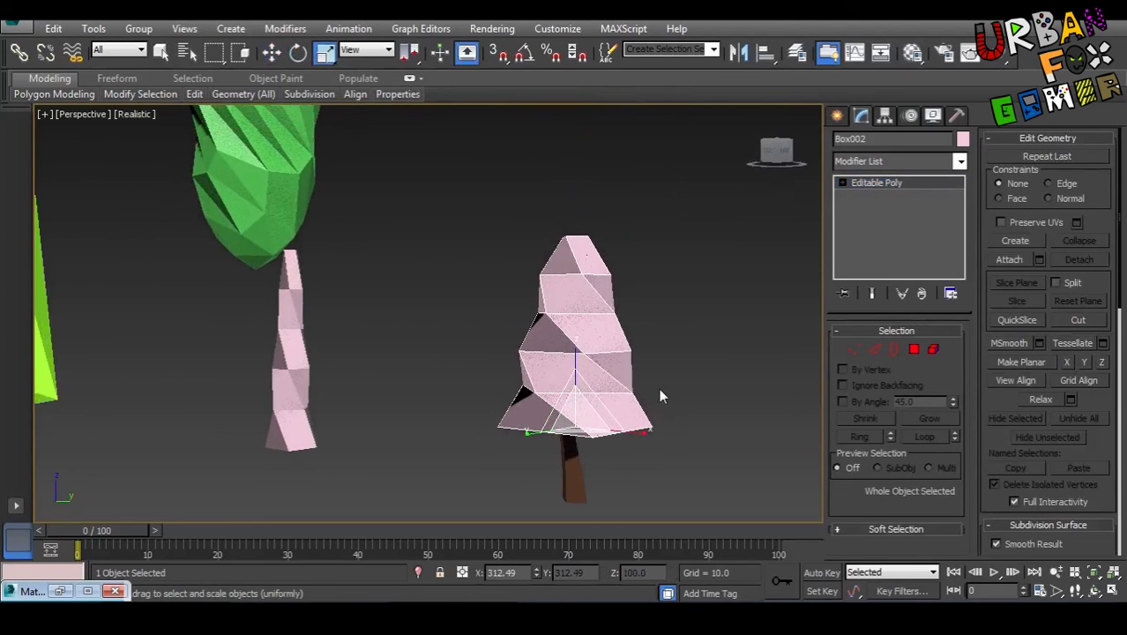
{"action": "middle_click_drag", "start_coordinate": [325, 212], "coordinate": [388, 232]}
{"action": "left_click", "coordinate": [360, 233]}
{"action": "middle_click_drag", "start_coordinate": [324, 295], "coordinate": [460, 333]}
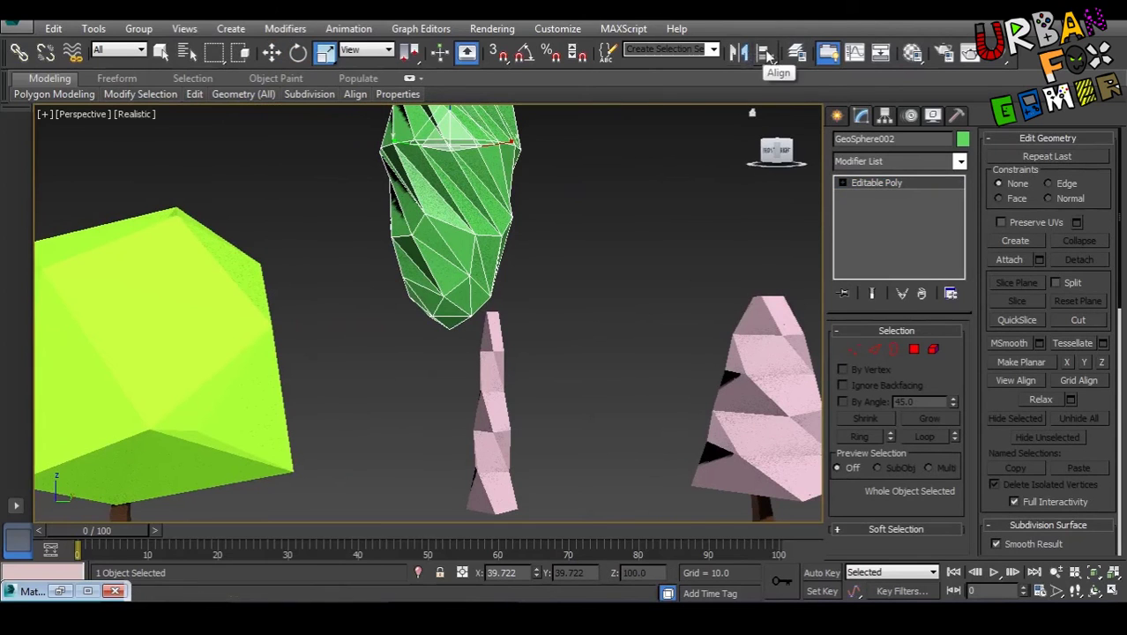
{"action": "left_click", "coordinate": [766, 54]}
{"action": "left_click", "coordinate": [497, 355]}
{"action": "left_click", "coordinate": [549, 443]}
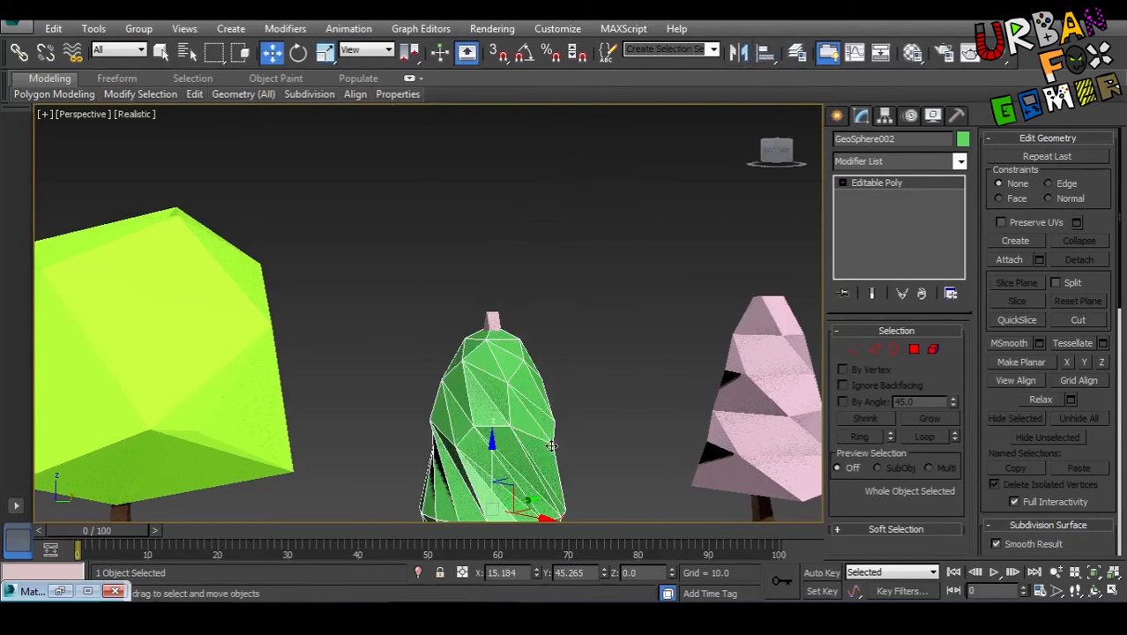
{"action": "left_click_drag", "start_coordinate": [494, 463], "coordinate": [554, 243]}
{"action": "scroll", "coordinate": [555, 243], "scroll_direction": "down", "scroll_amount": 4}
{"action": "middle_click_drag", "start_coordinate": [543, 313], "coordinate": [525, 384], "text": "alt"}
{"action": "key", "text": "q"}
{"action": "left_click", "coordinate": [557, 332]}
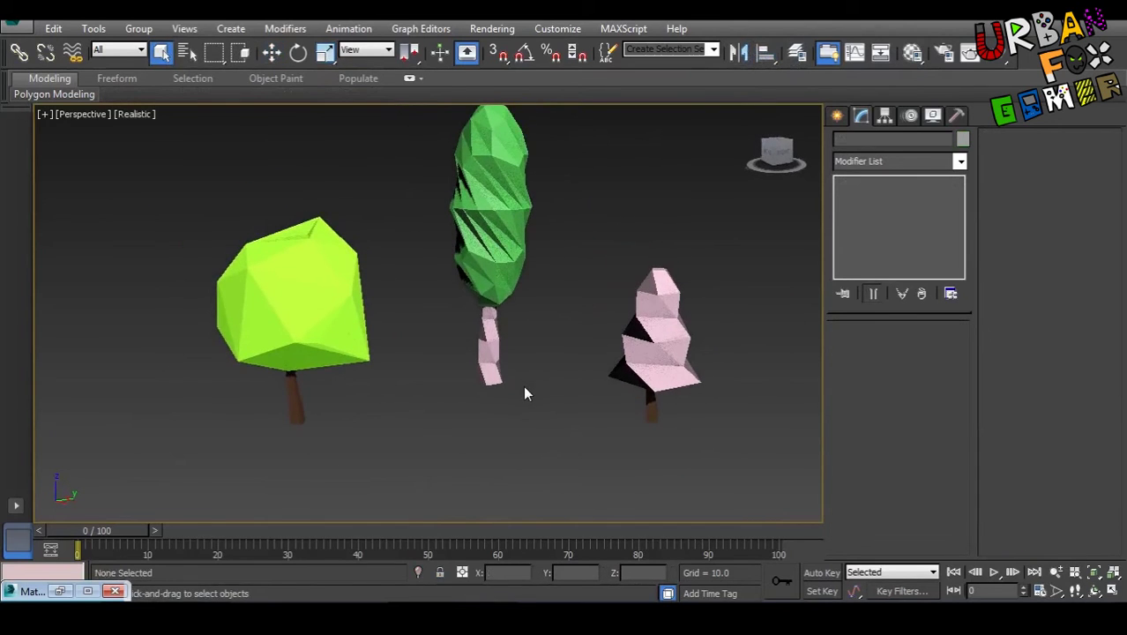
- Assign the dark brown material to the twisted pink trunk
{"action": "left_click", "coordinate": [492, 368]}
{"action": "key", "text": "m"}
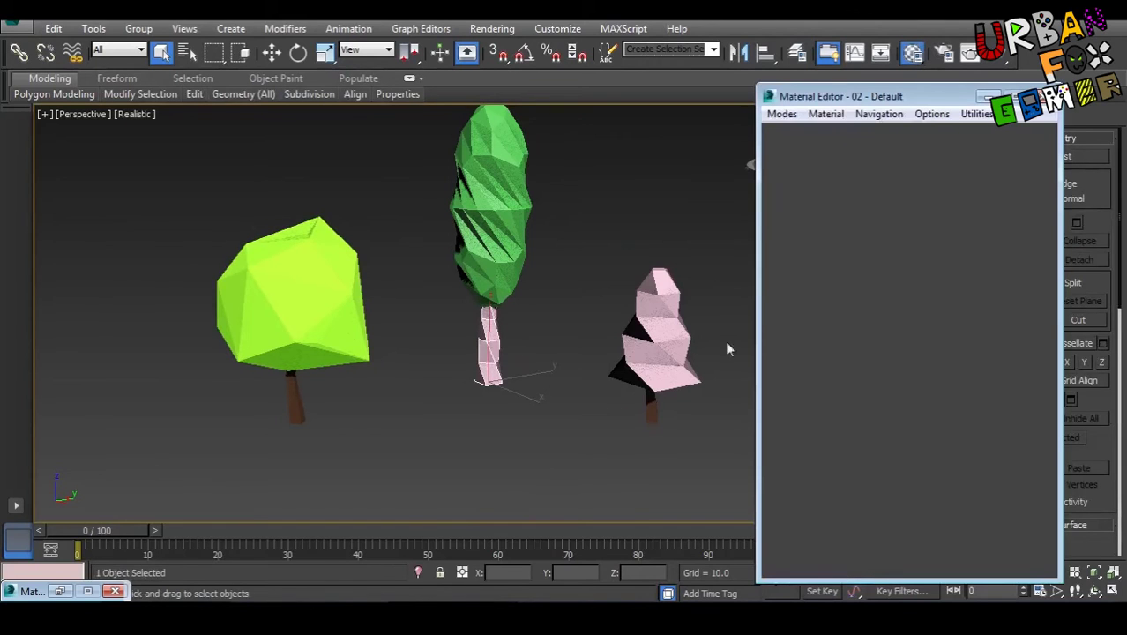
{"action": "left_click_drag", "start_coordinate": [500, 347], "coordinate": [500, 348]}
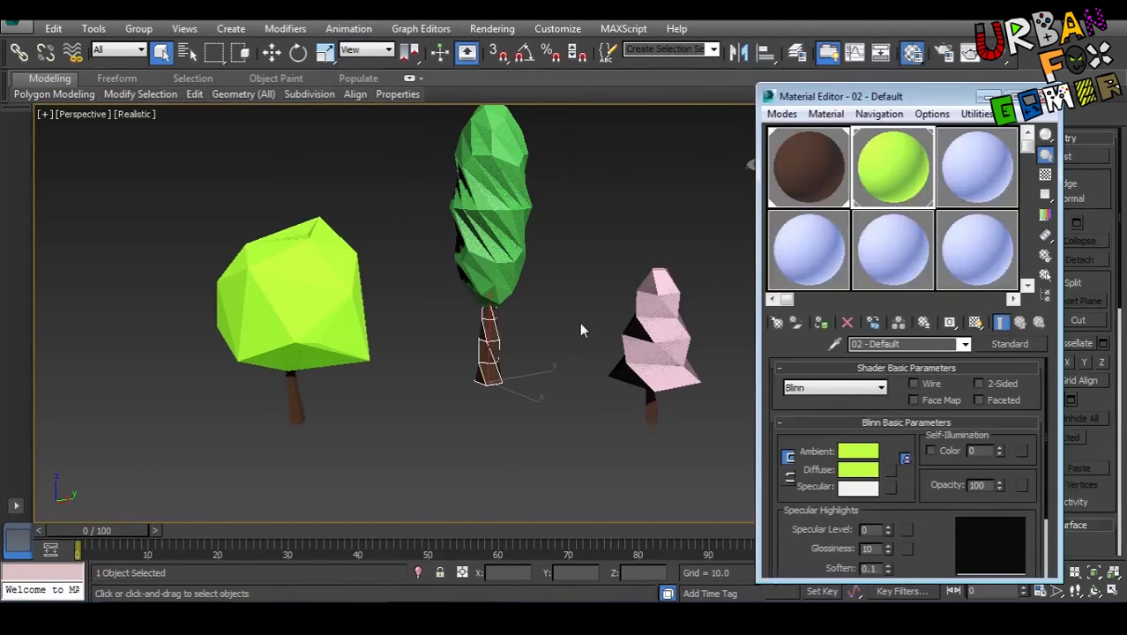
- Assign the lime green material to the pink crown and the tall green crown as one selection
{"action": "left_click", "coordinate": [660, 305]}
{"action": "left_click", "coordinate": [496, 222], "text": "ctrl"}
{"action": "left_click_drag", "start_coordinate": [733, 357], "coordinate": [659, 333]}
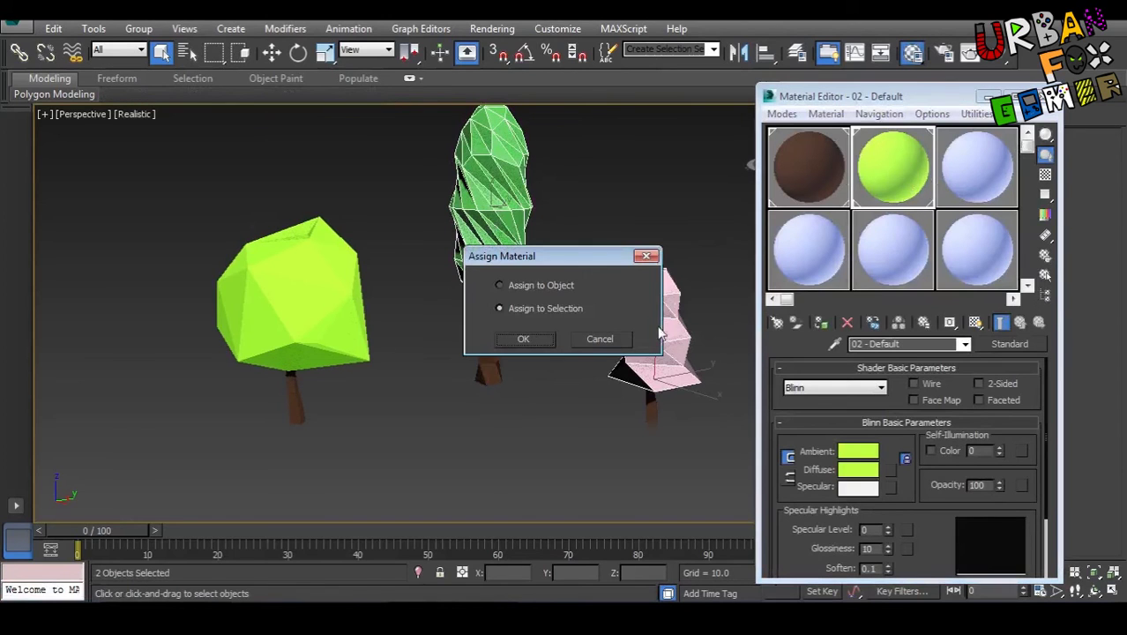
{"action": "left_click", "coordinate": [524, 343]}
{"action": "left_click", "coordinate": [617, 215]}
{"action": "middle_click_drag", "start_coordinate": [655, 341], "coordinate": [620, 367]}
{"action": "key", "text": "m"}
- Add a Noise modifier to the tall twisted crown
{"action": "left_click", "coordinate": [443, 220]}
{"action": "key", "text": "z"}
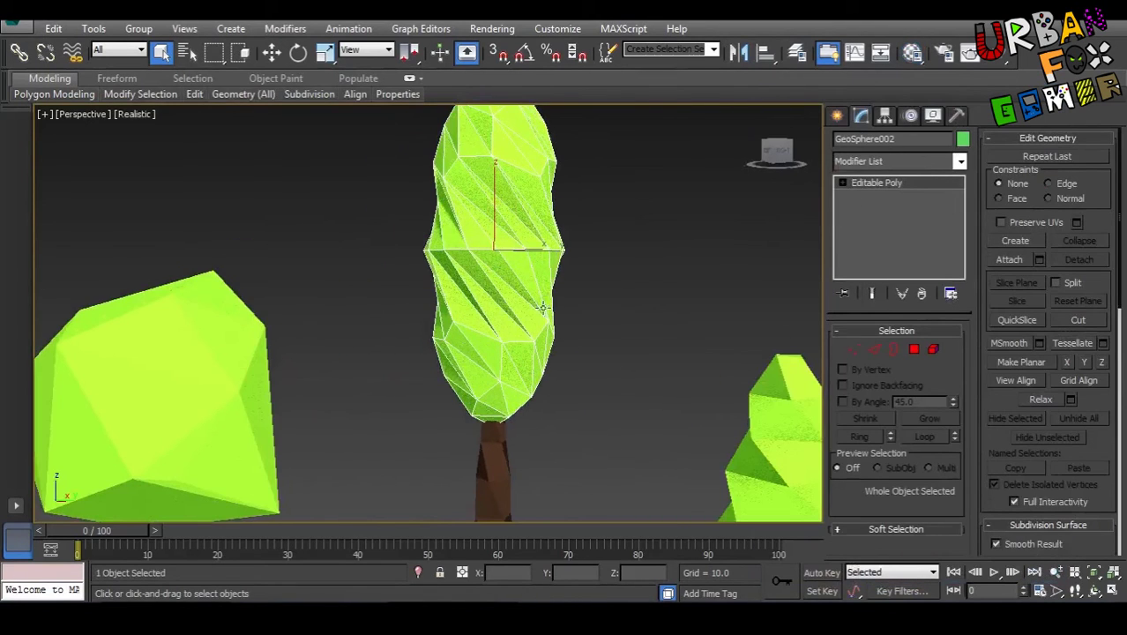
{"action": "middle_click_drag", "start_coordinate": [567, 294], "coordinate": [457, 240], "text": "alt"}
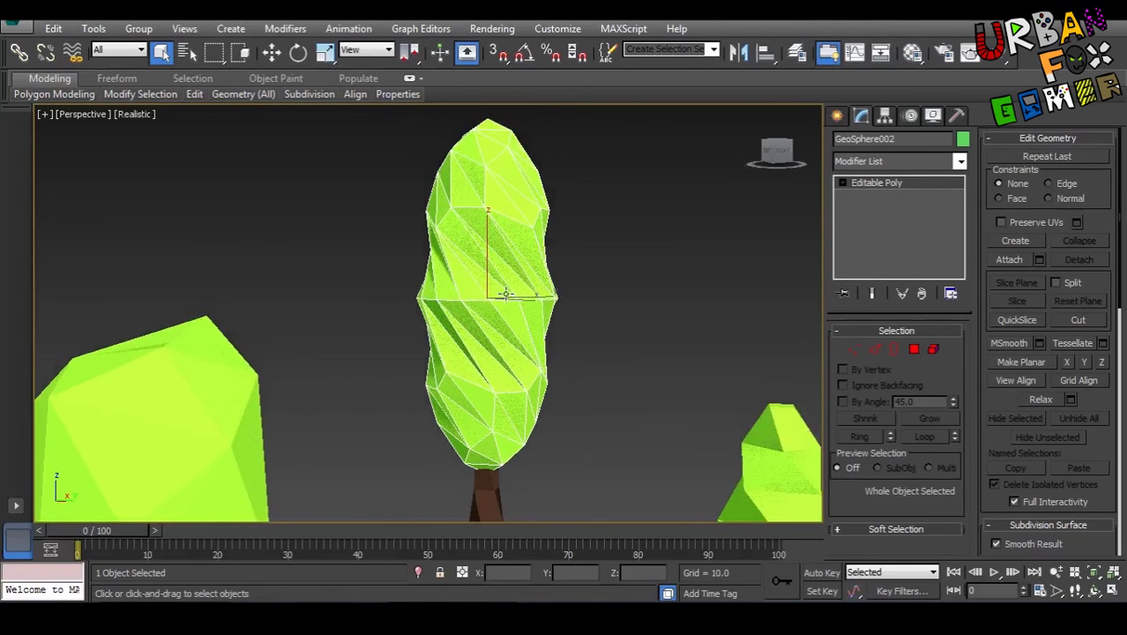
{"action": "left_click", "coordinate": [930, 164]}
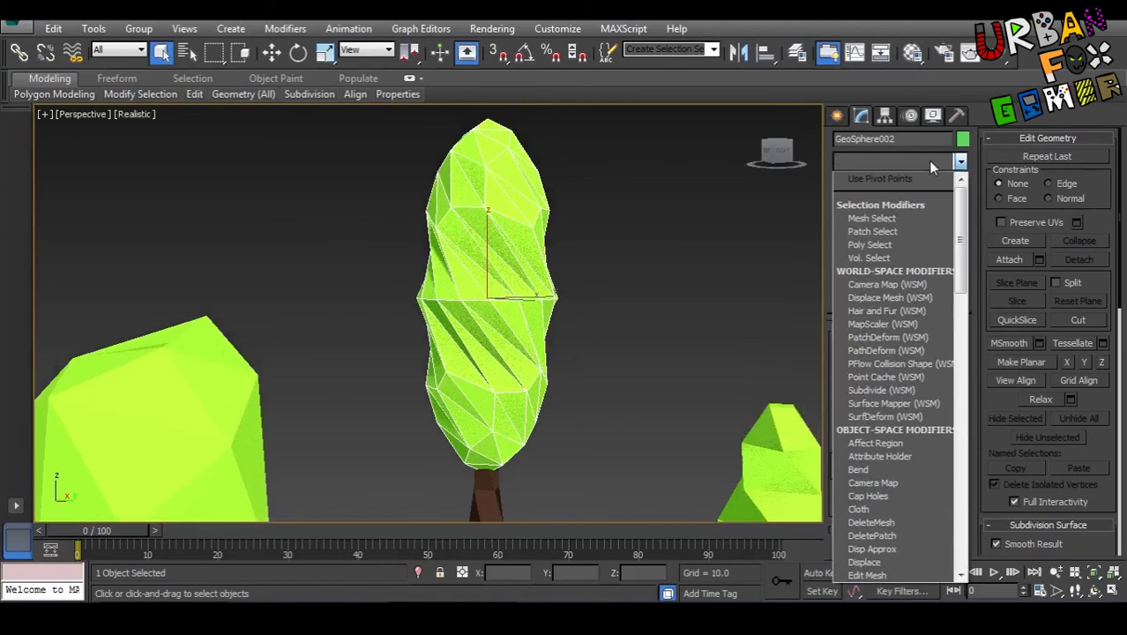
{"action": "key", "text": "n"}
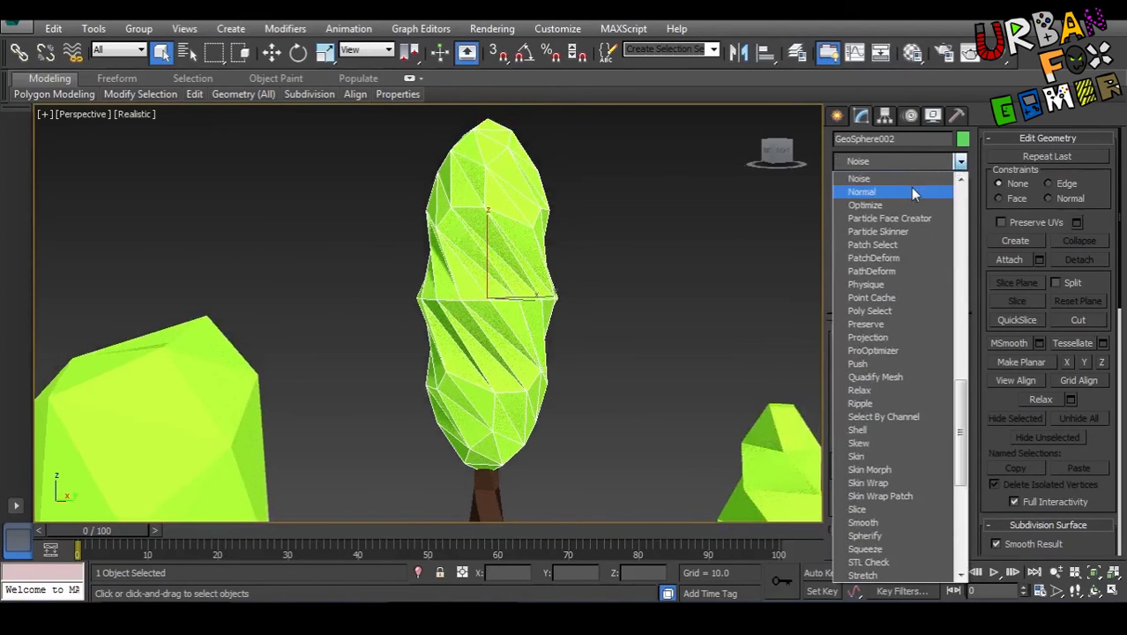
{"action": "key", "text": "Up"}
{"action": "key", "text": "Return"}
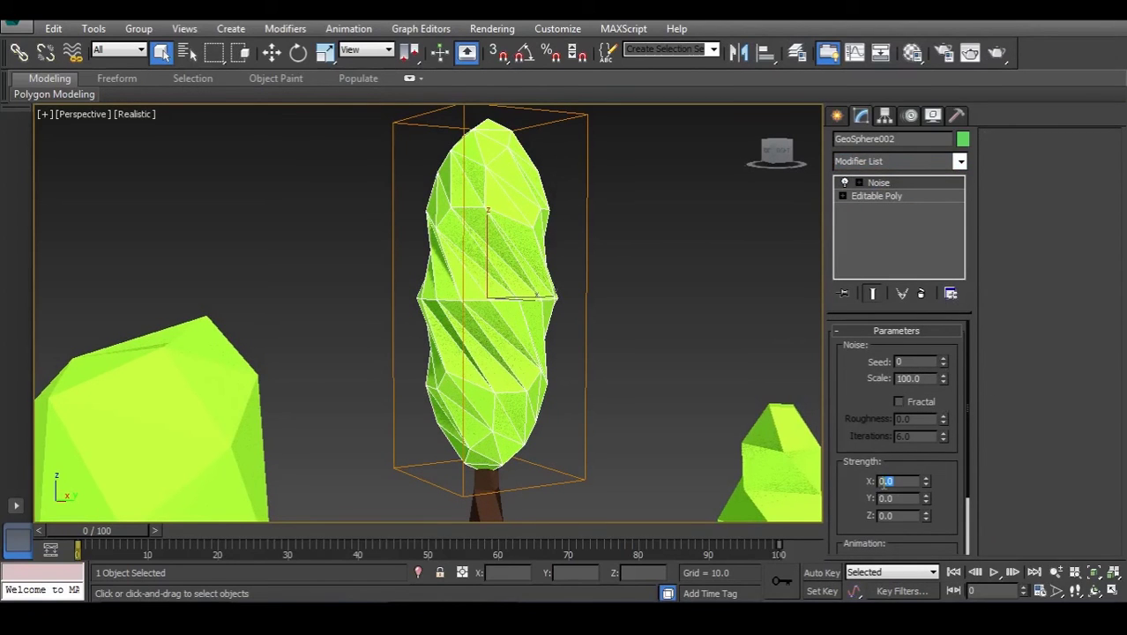
- Set the noise strength to 10 on the X, Y and Z axes
{"action": "type", "text": "10"}
{"action": "key", "text": "Tab"}
{"action": "type", "text": "10"}
{"action": "key", "text": "Tab"}
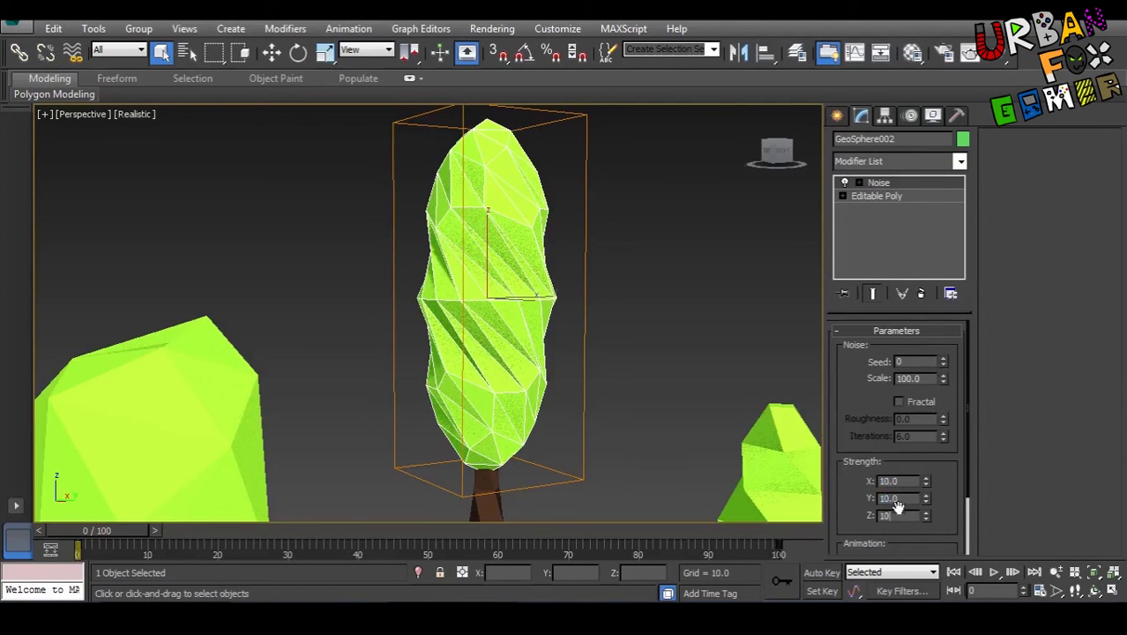
{"action": "type", "text": "10"}
{"action": "key", "text": "Return"}
- Set the tall crown's noise scale to 12 and its seed to 3
{"action": "left_click_drag", "start_coordinate": [940, 401], "coordinate": [940, 450]}
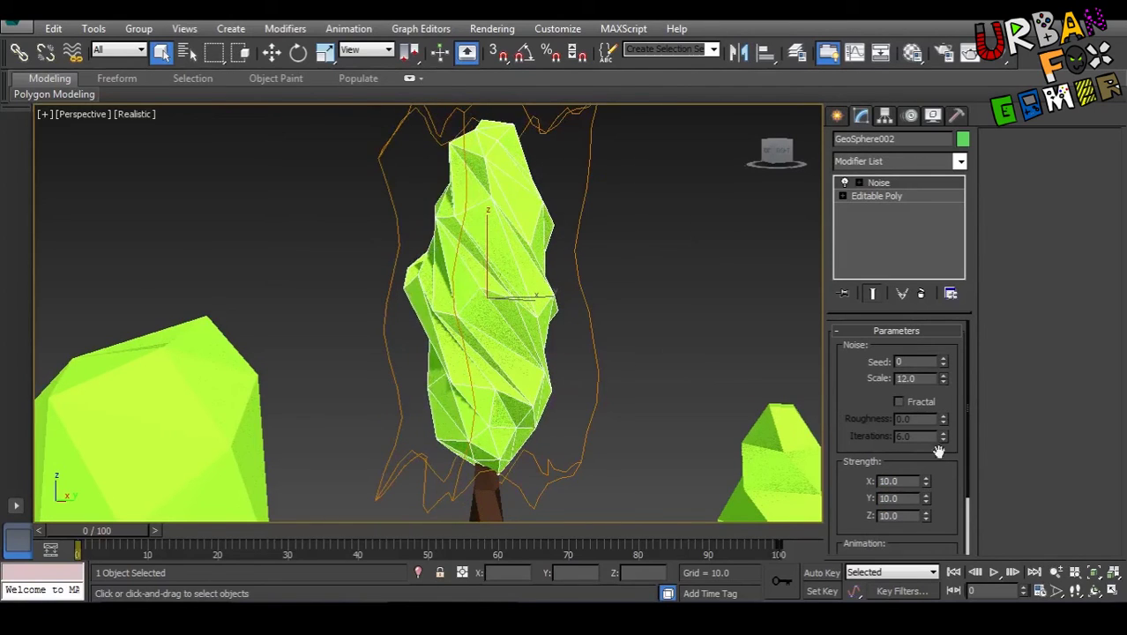
{"action": "middle_click_drag", "start_coordinate": [729, 394], "coordinate": [879, 369], "text": "alt"}
{"action": "left_click", "coordinate": [944, 359]}
{"action": "left_click", "coordinate": [944, 360]}
{"action": "left_click", "coordinate": [944, 360]}
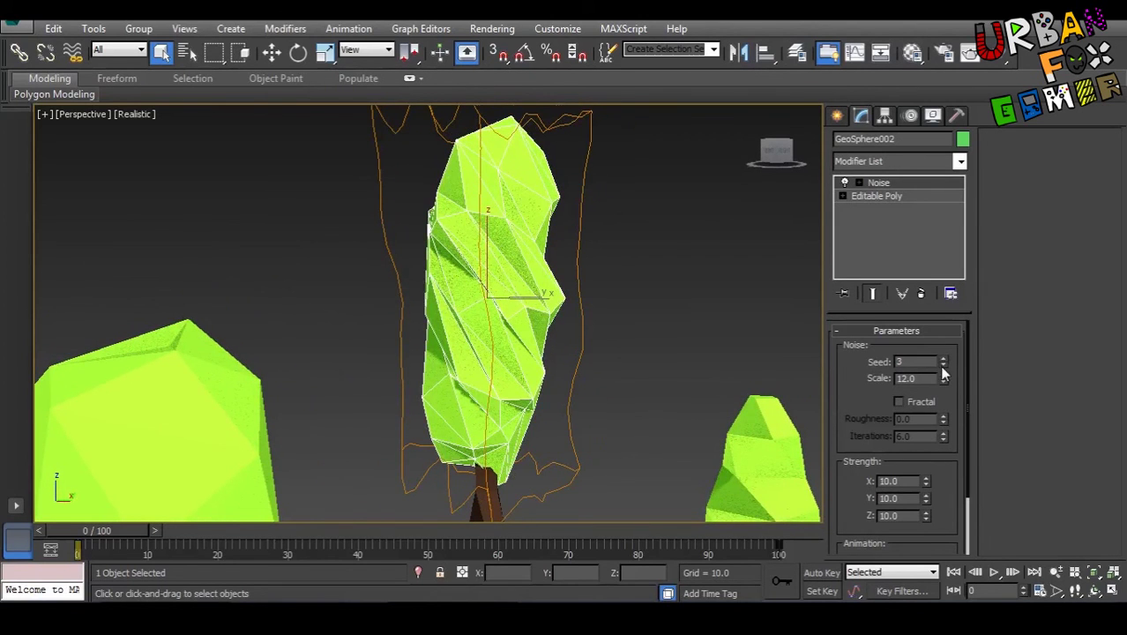
{"action": "left_click", "coordinate": [944, 375]}
- Convert the noisy tall crown to an editable poly and deselect it
{"action": "middle_click_drag", "start_coordinate": [581, 294], "coordinate": [498, 282], "text": "alt"}
{"action": "scroll", "coordinate": [575, 276], "scroll_direction": "down", "scroll_amount": 3}
{"action": "right_click", "coordinate": [498, 283]}
{"action": "mouse_move", "coordinate": [578, 440]}
{"action": "left_click", "coordinate": [719, 455]}
{"action": "left_click", "coordinate": [626, 322]}
{"action": "middle_click_drag", "start_coordinate": [626, 322], "coordinate": [637, 295], "text": "alt"}
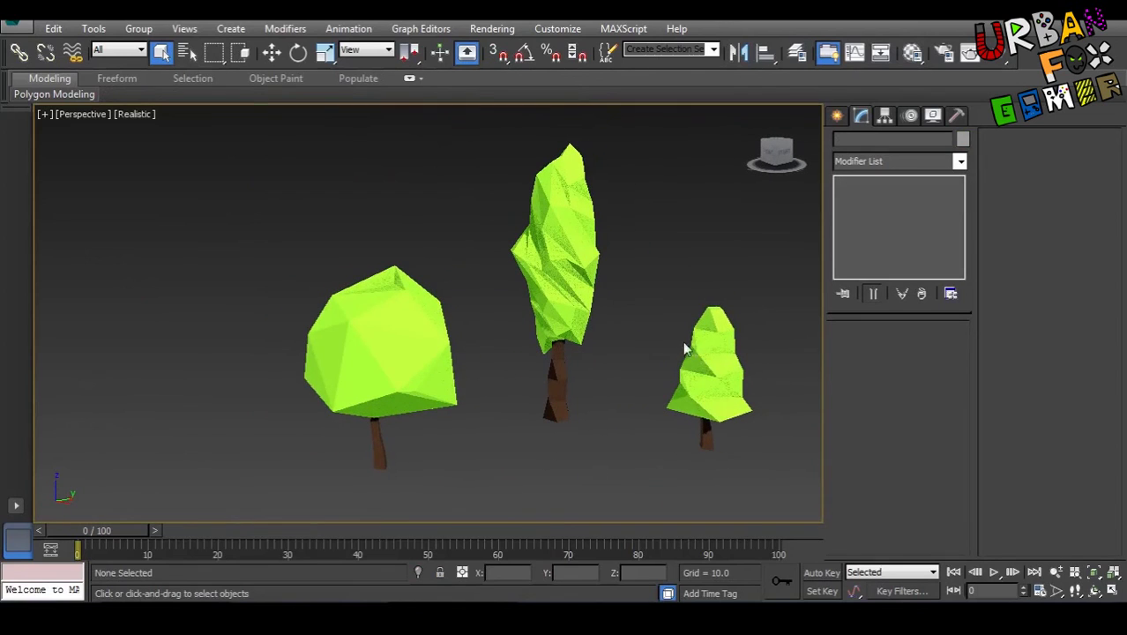
{"action": "left_click_drag", "start_coordinate": [683, 344], "coordinate": [749, 441]}
{"action": "left_click", "coordinate": [630, 402]}
{"action": "middle_click_drag", "start_coordinate": [634, 395], "coordinate": [601, 389]}
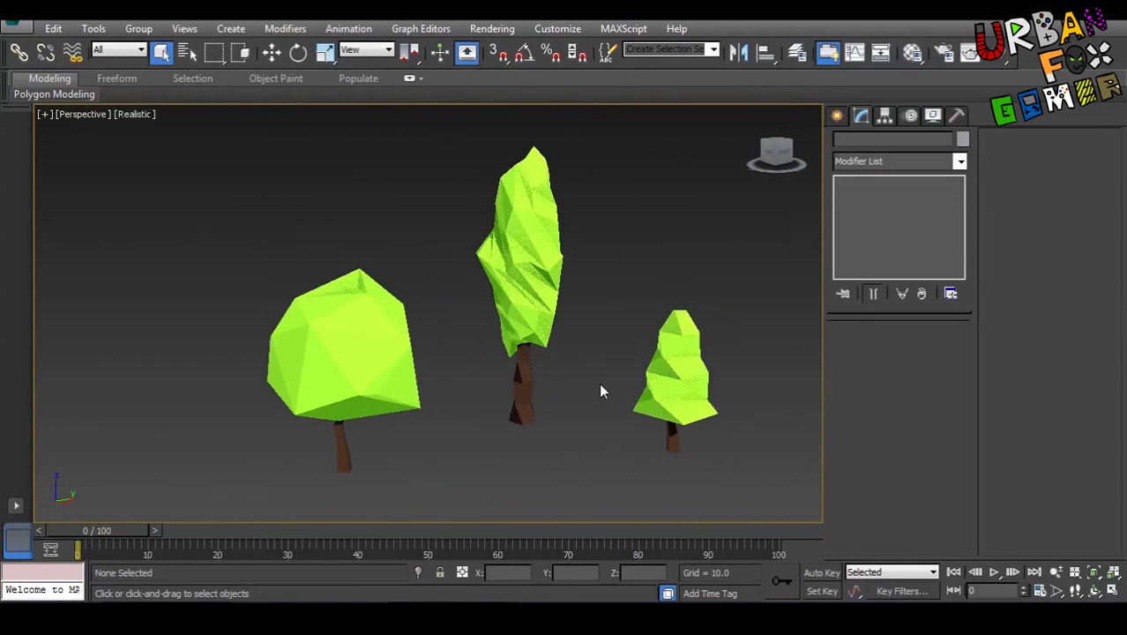
{"action": "middle_click_drag", "start_coordinate": [443, 377], "coordinate": [553, 369], "text": "alt"}
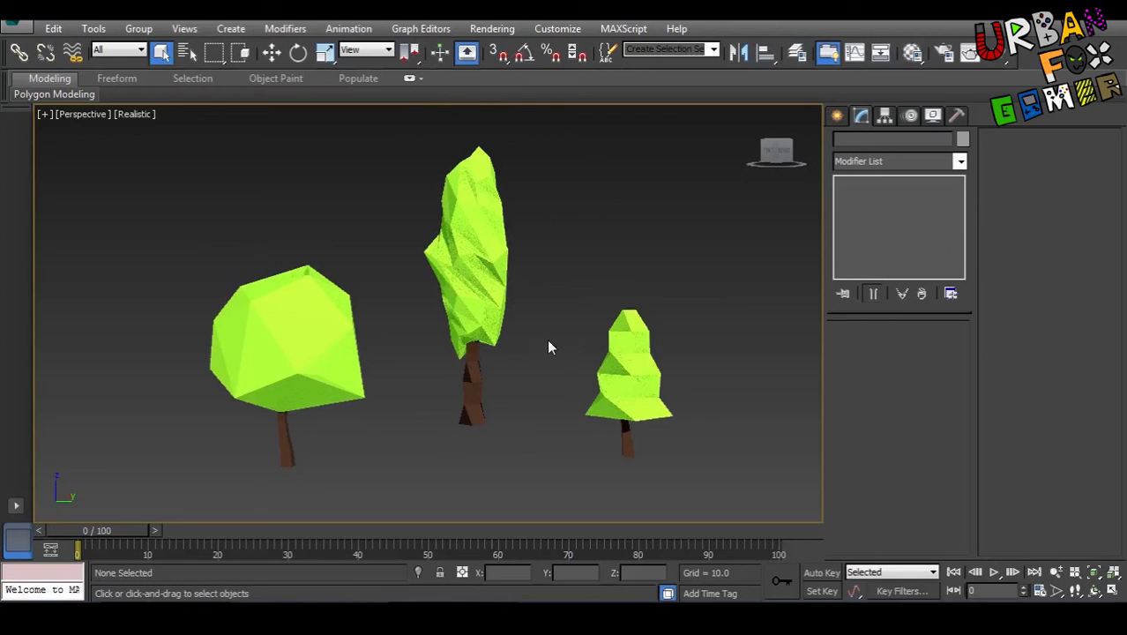
- Select the small tree's crown and trunk together and activate the Move tool
{"action": "left_click_drag", "start_coordinate": [546, 345], "coordinate": [688, 471]}
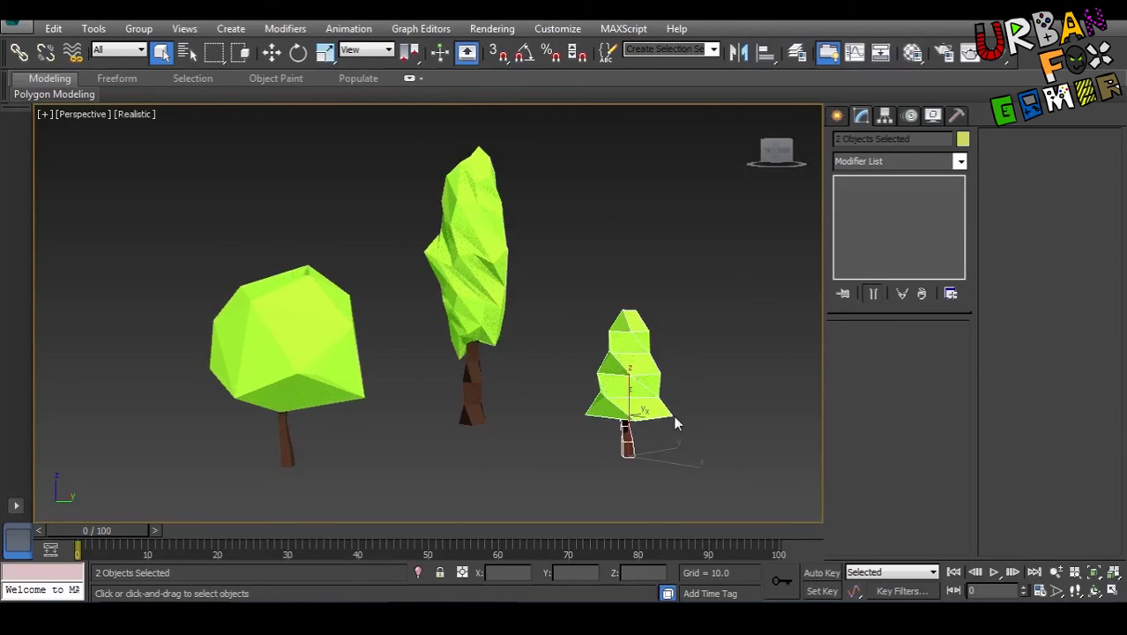
{"action": "key", "text": "w"}
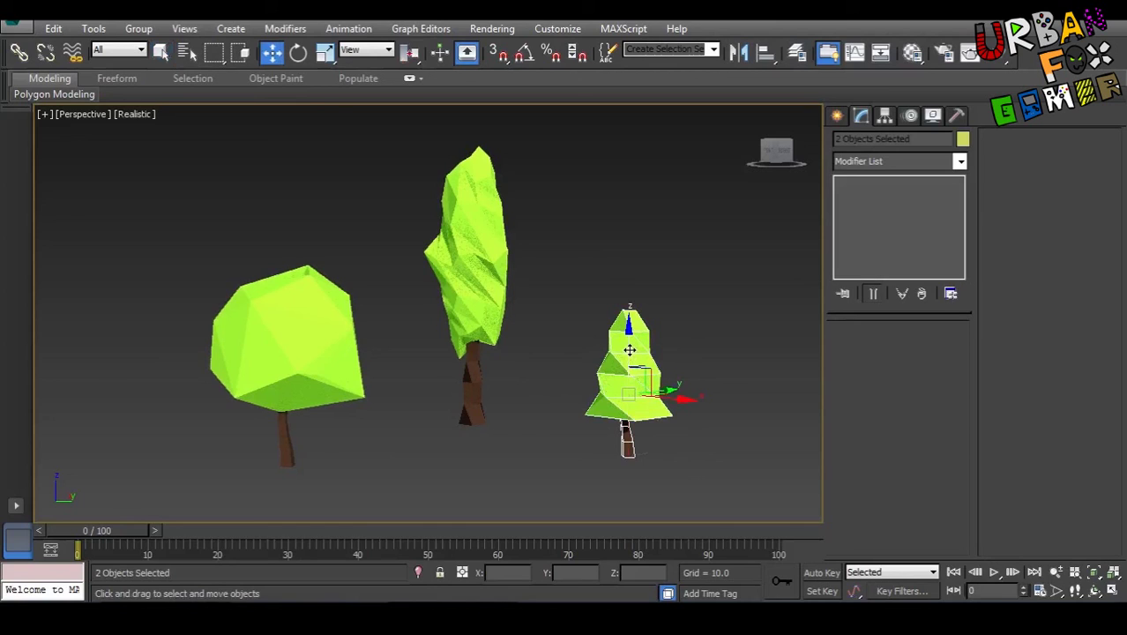